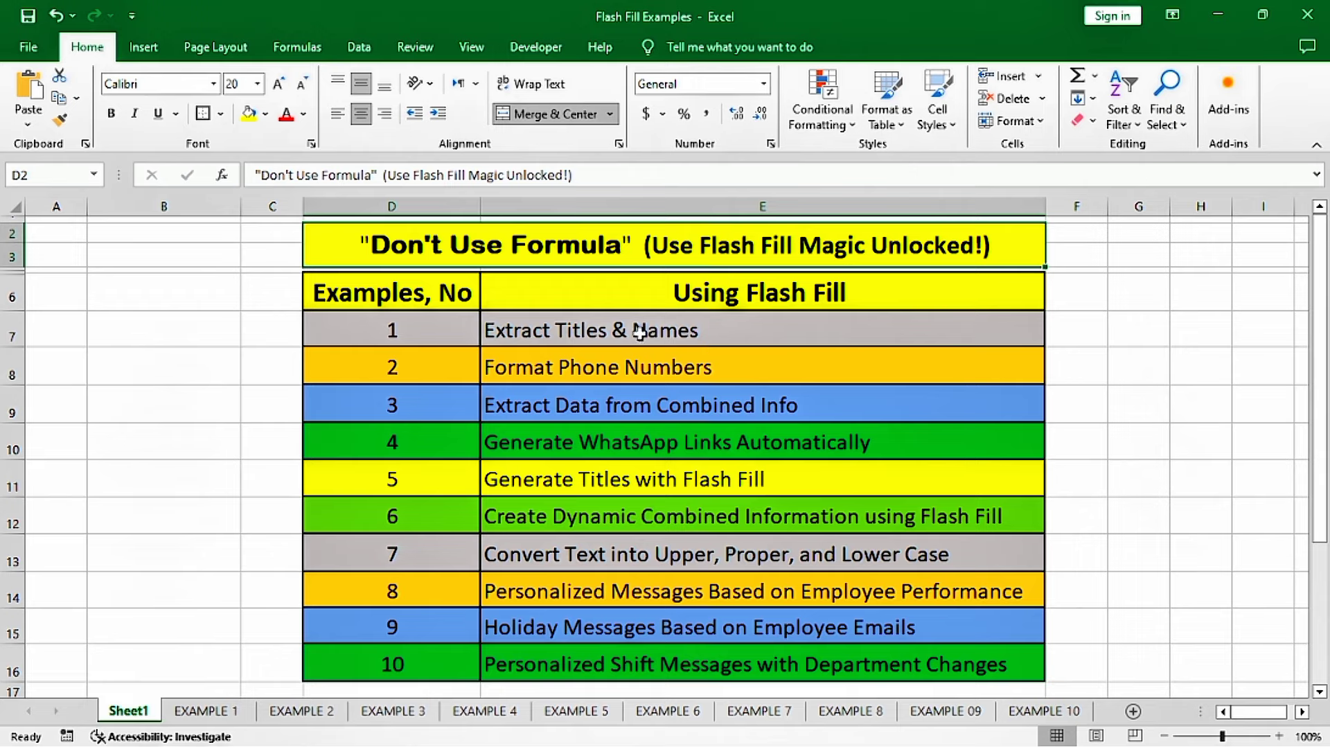
Look over the combined names in column B and pick the empty Title cell C4.
click(575, 368)
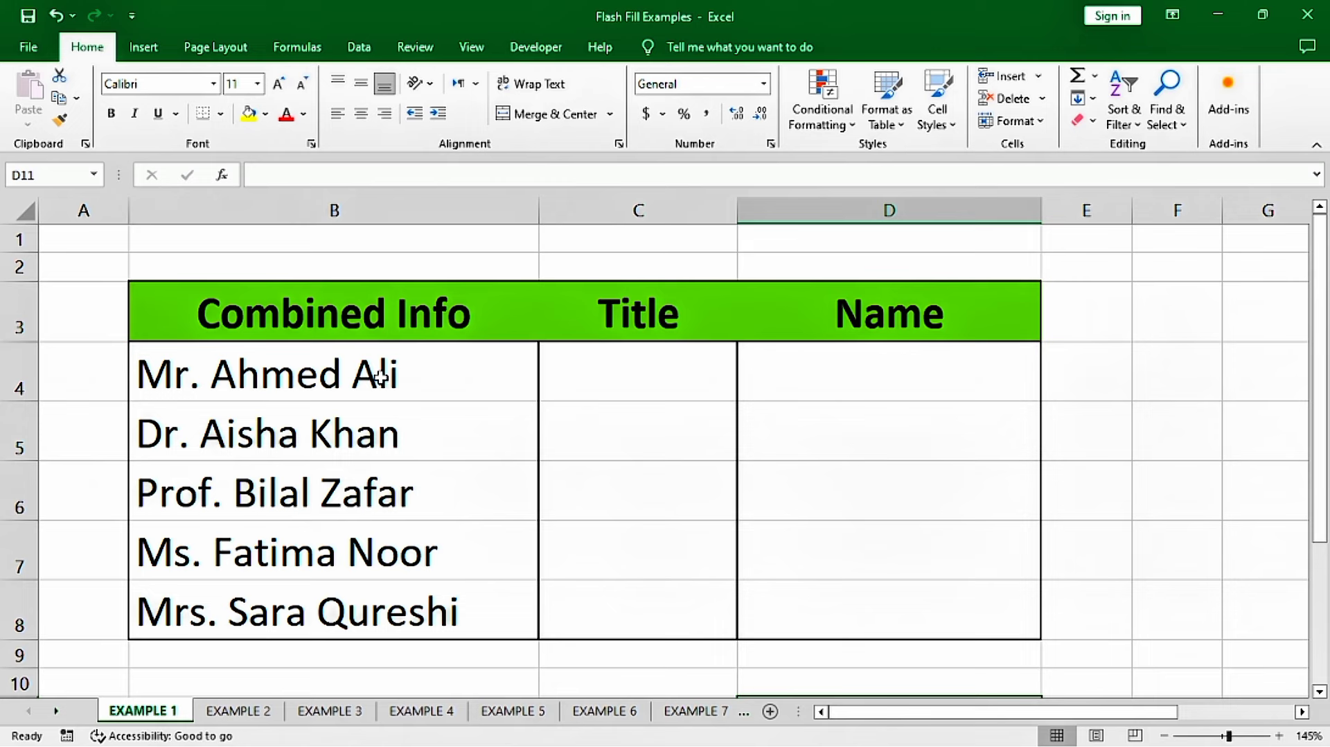
drag(407, 353, 406, 603)
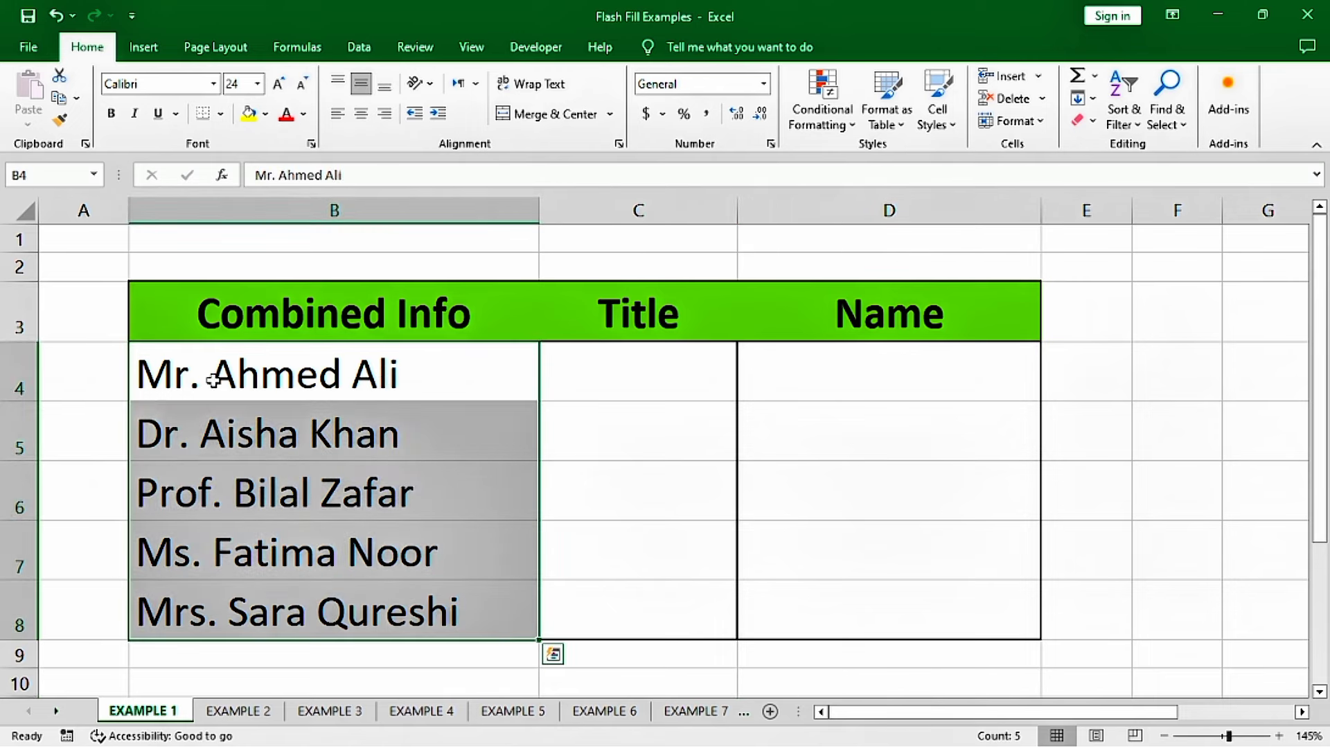
click(297, 394)
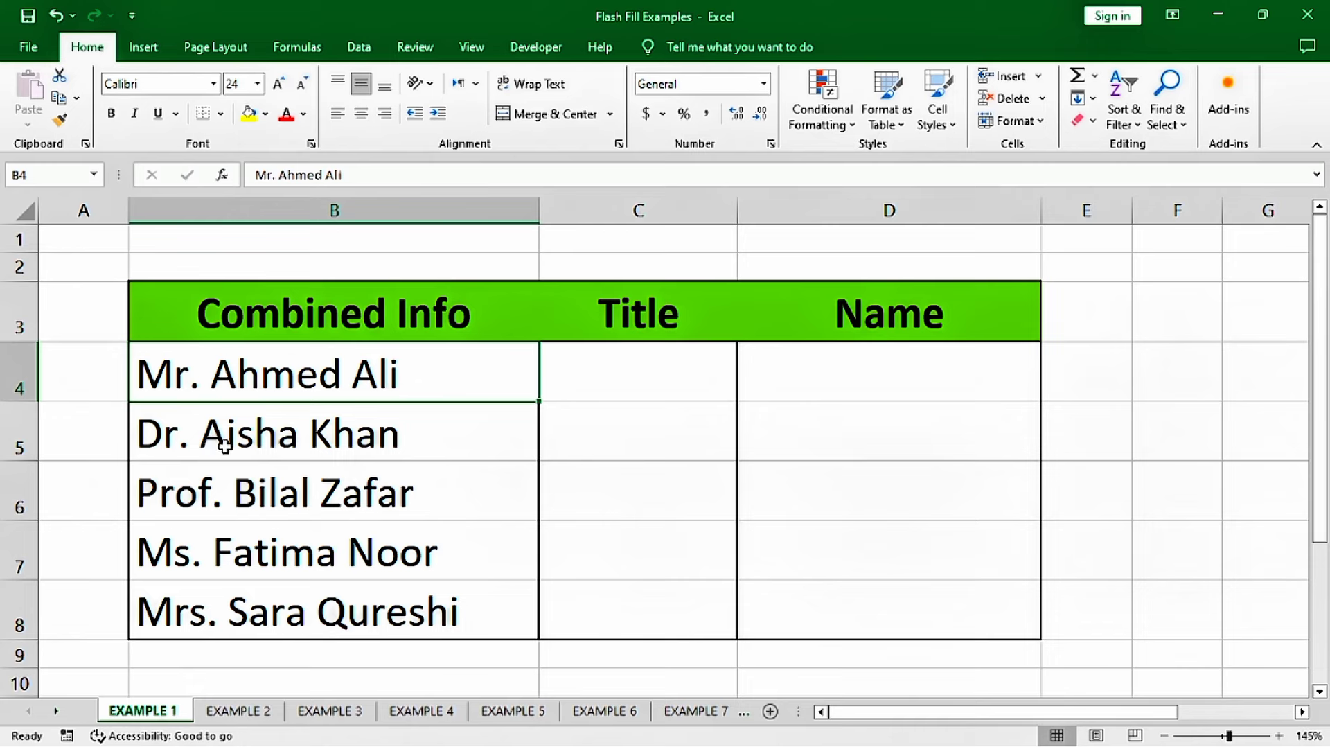
click(607, 376)
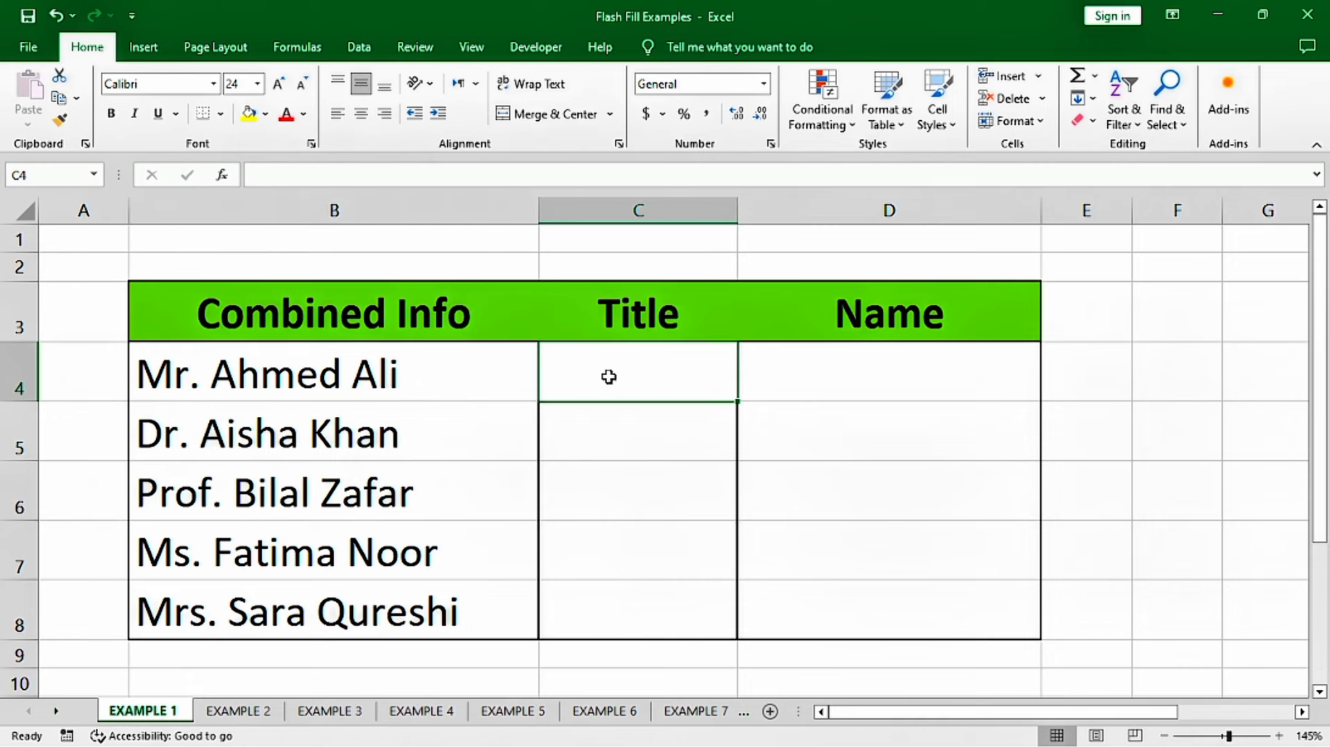
click(880, 383)
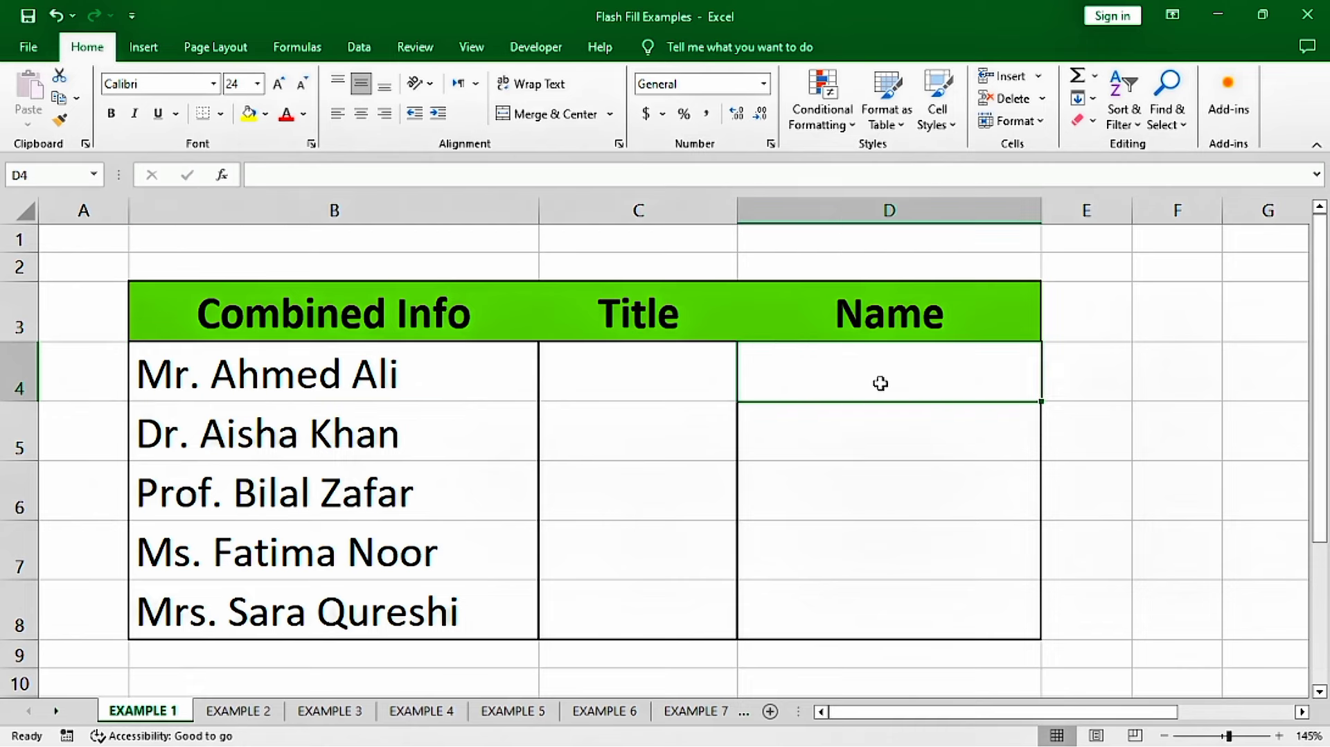
click(647, 379)
click(860, 373)
click(649, 382)
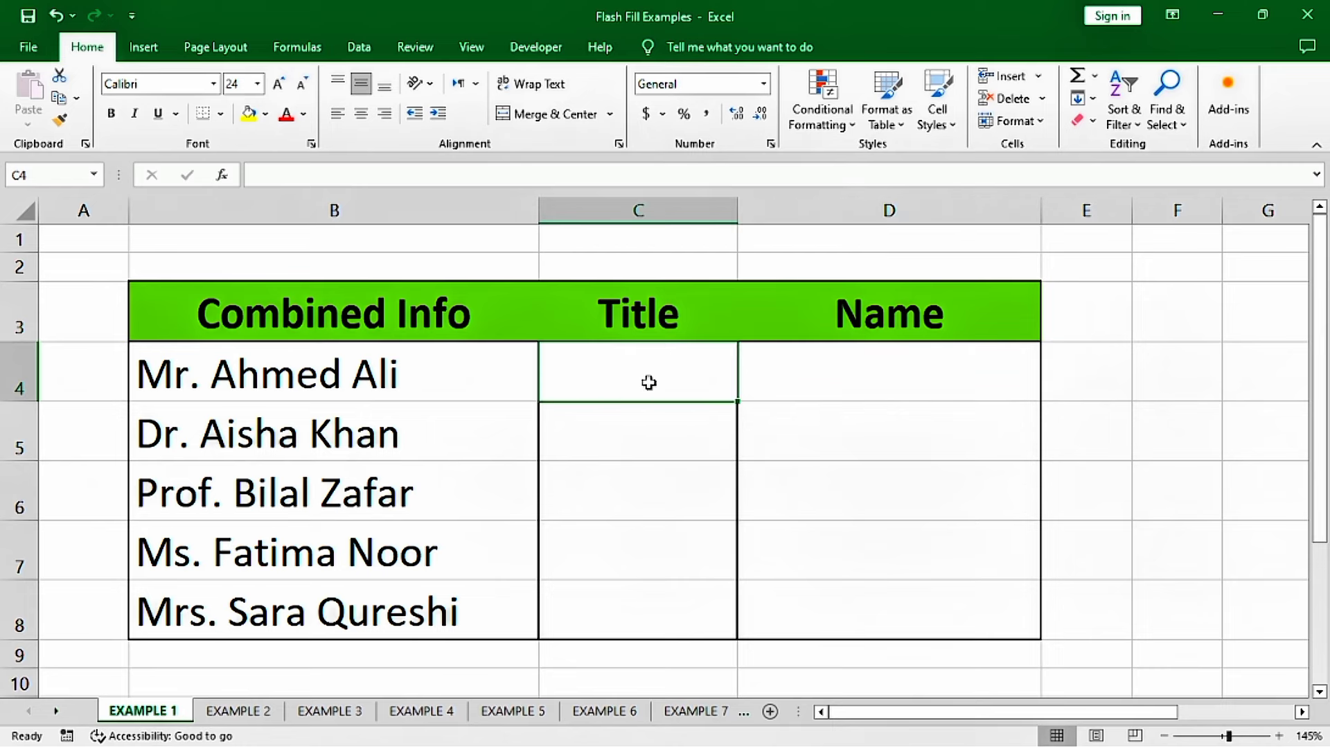
text(Mr)
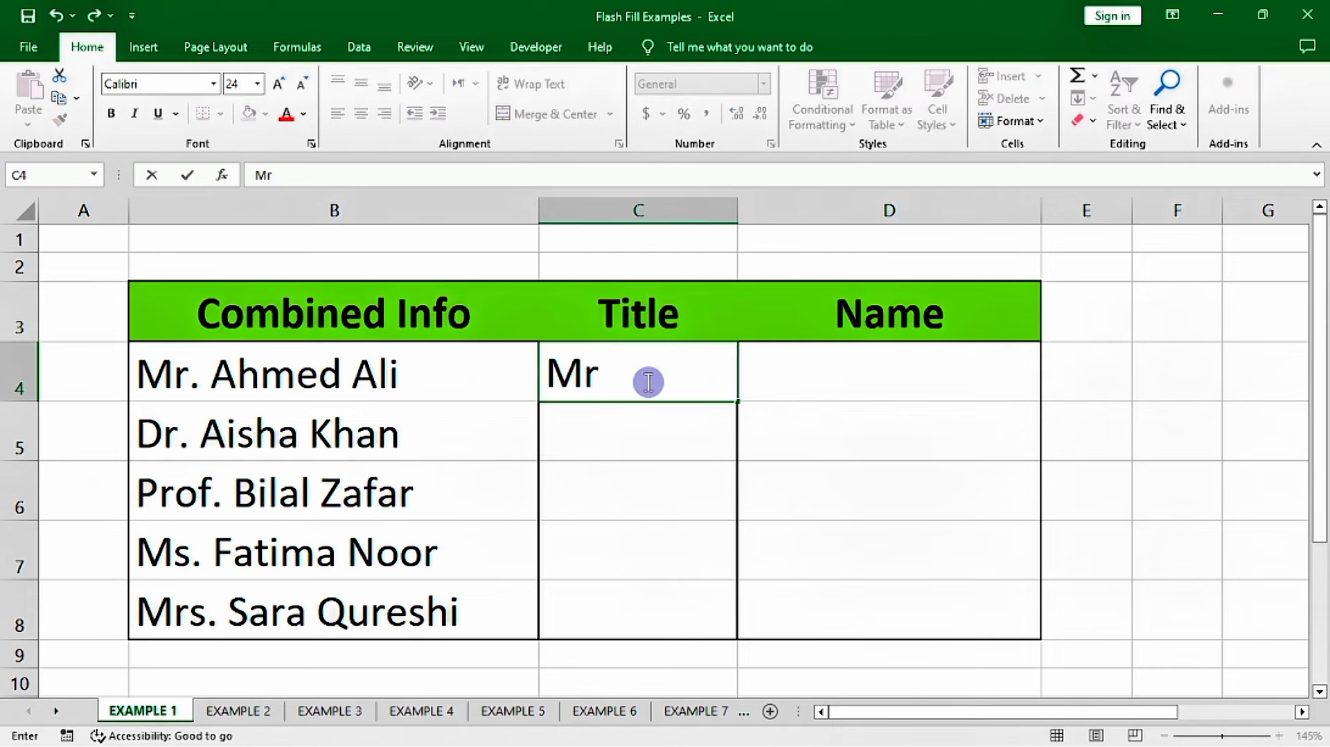
key(Tab)
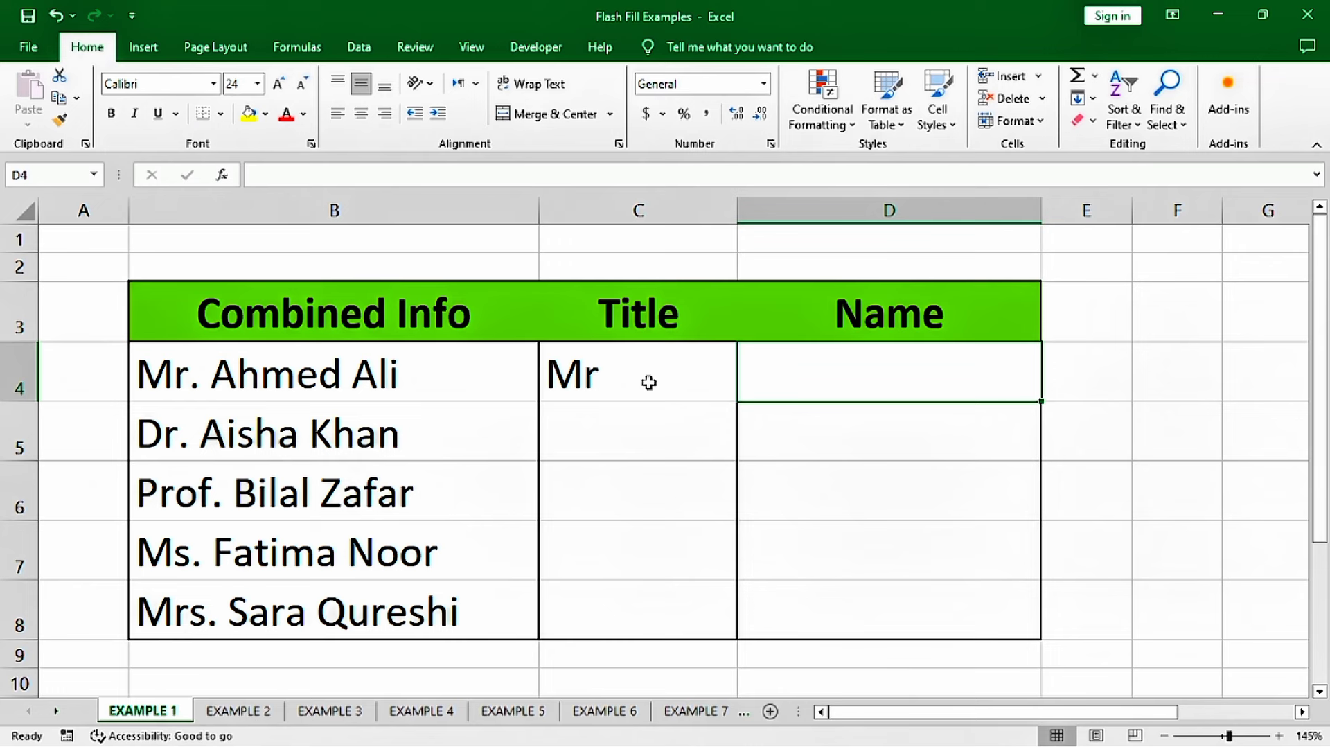
text(Ahm)
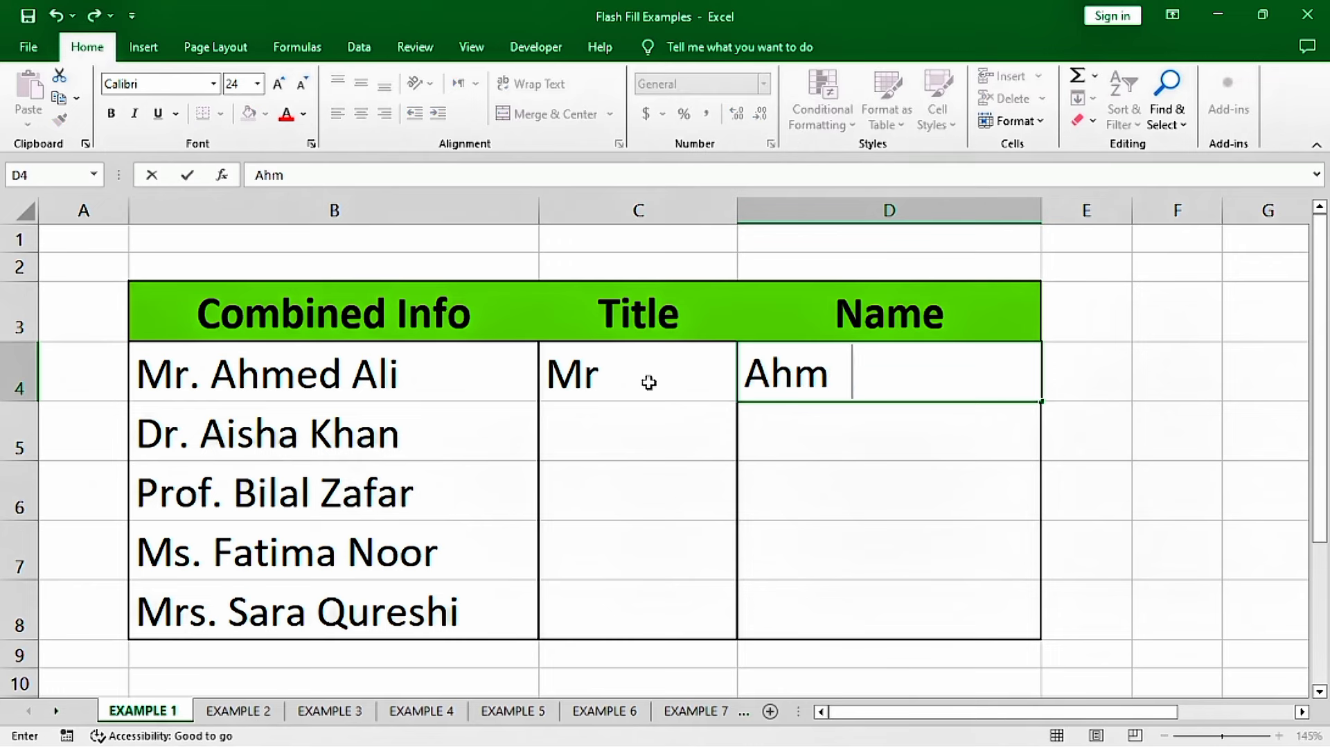
text(ed Ali)
key(Return)
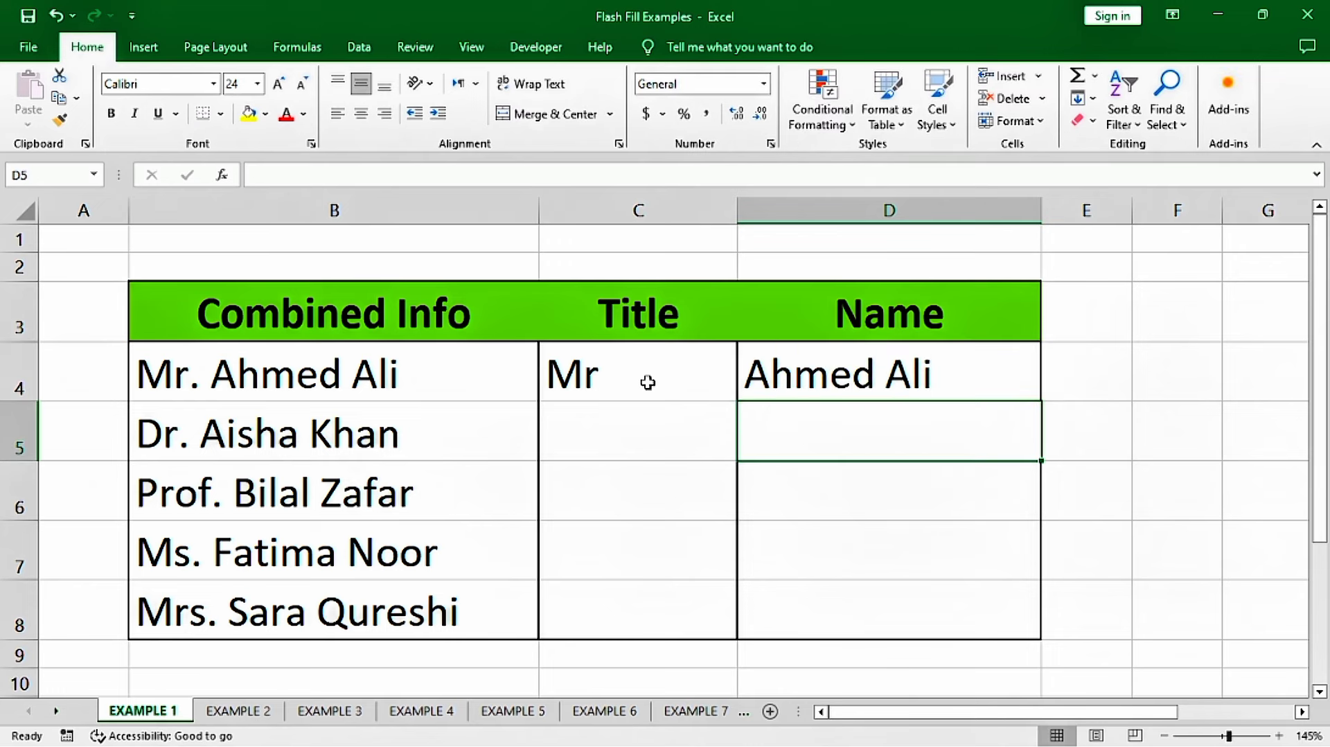
key(Left)
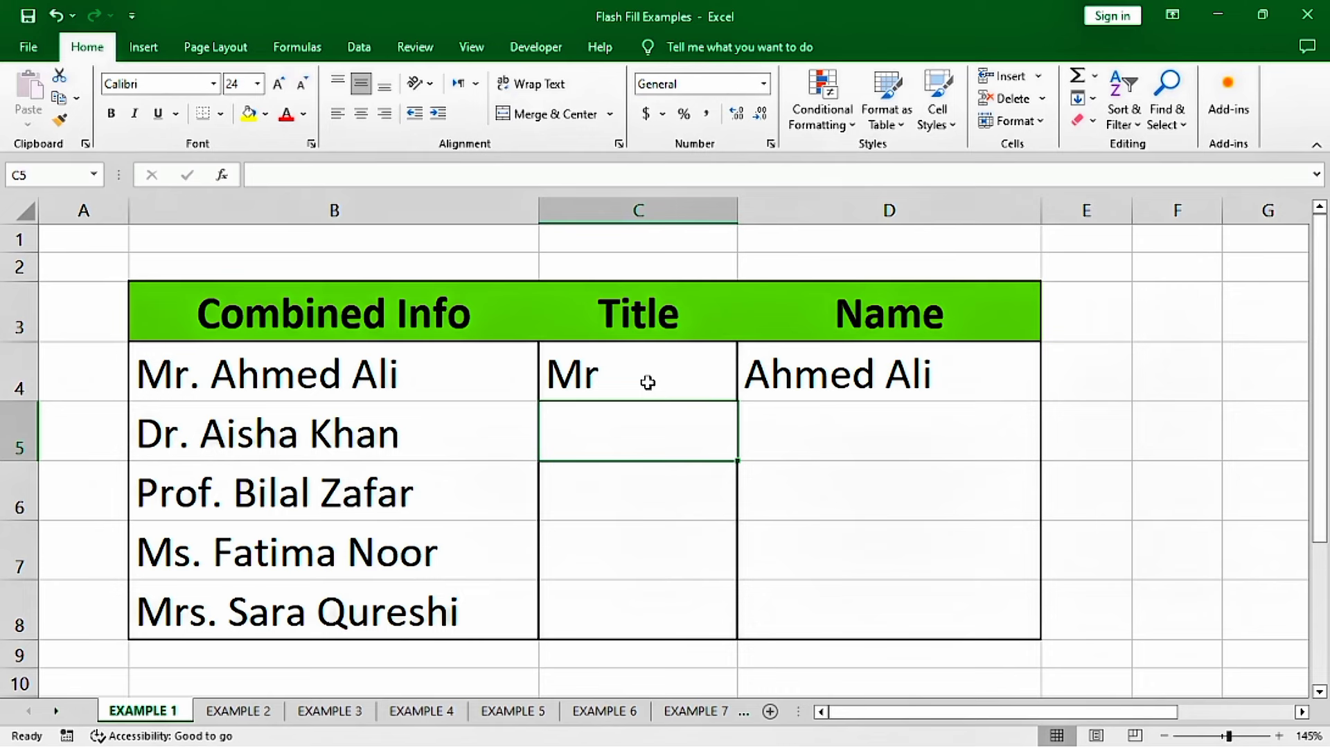
Flash Fill the remaining titles (Dr, Prof, Ms, Mrs) from the Data ribbon.
click(359, 49)
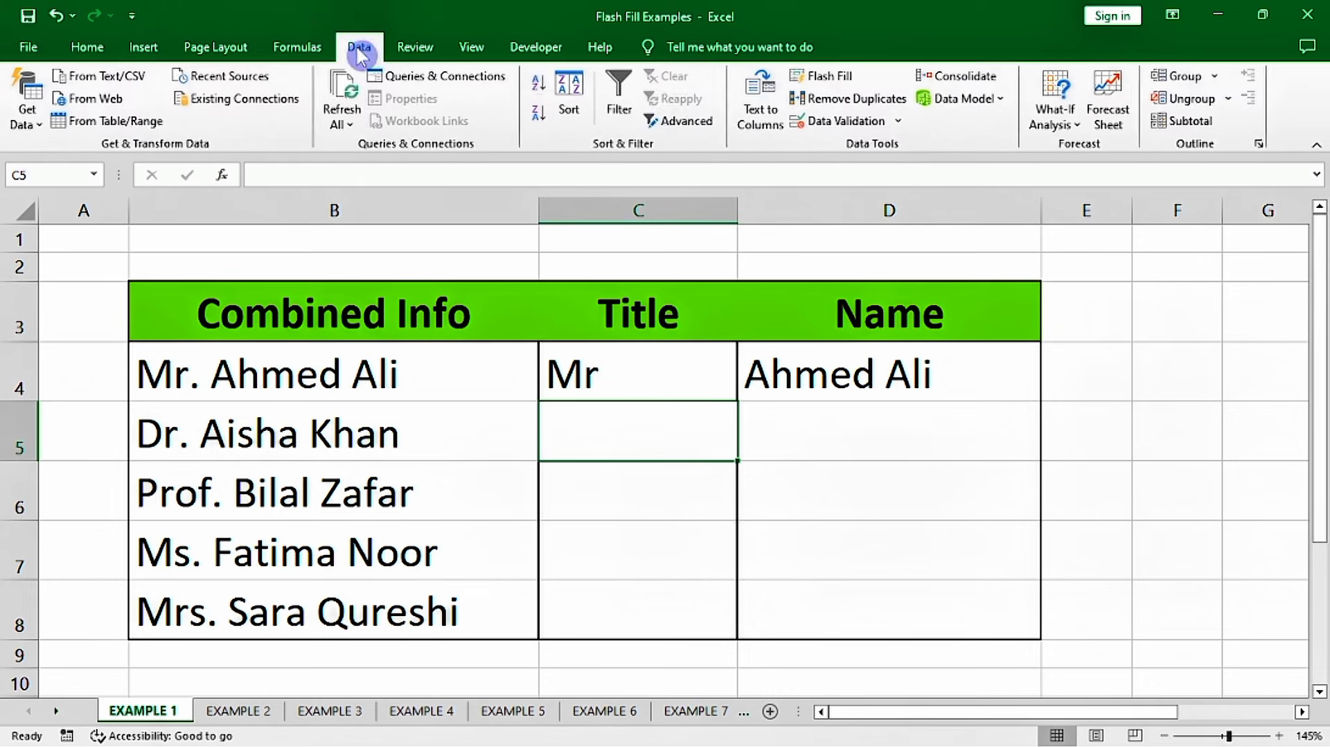
click(828, 85)
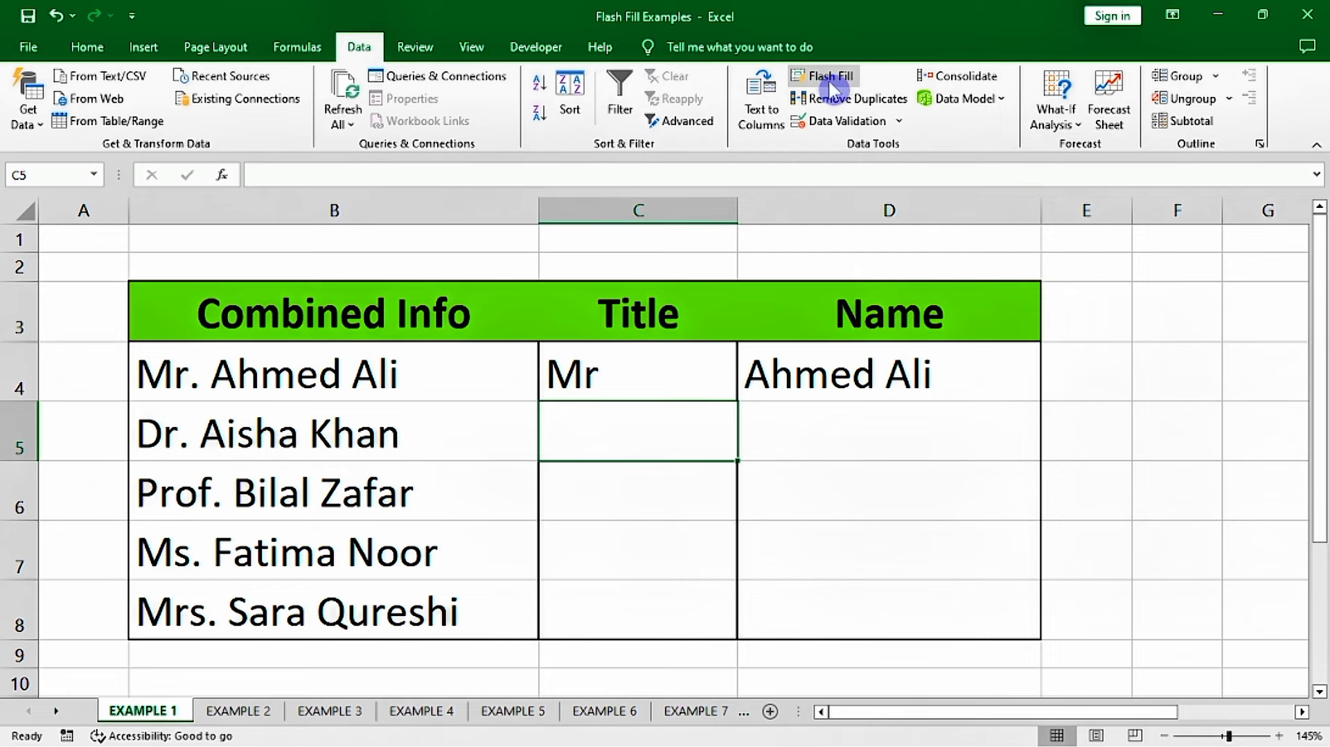
click(840, 78)
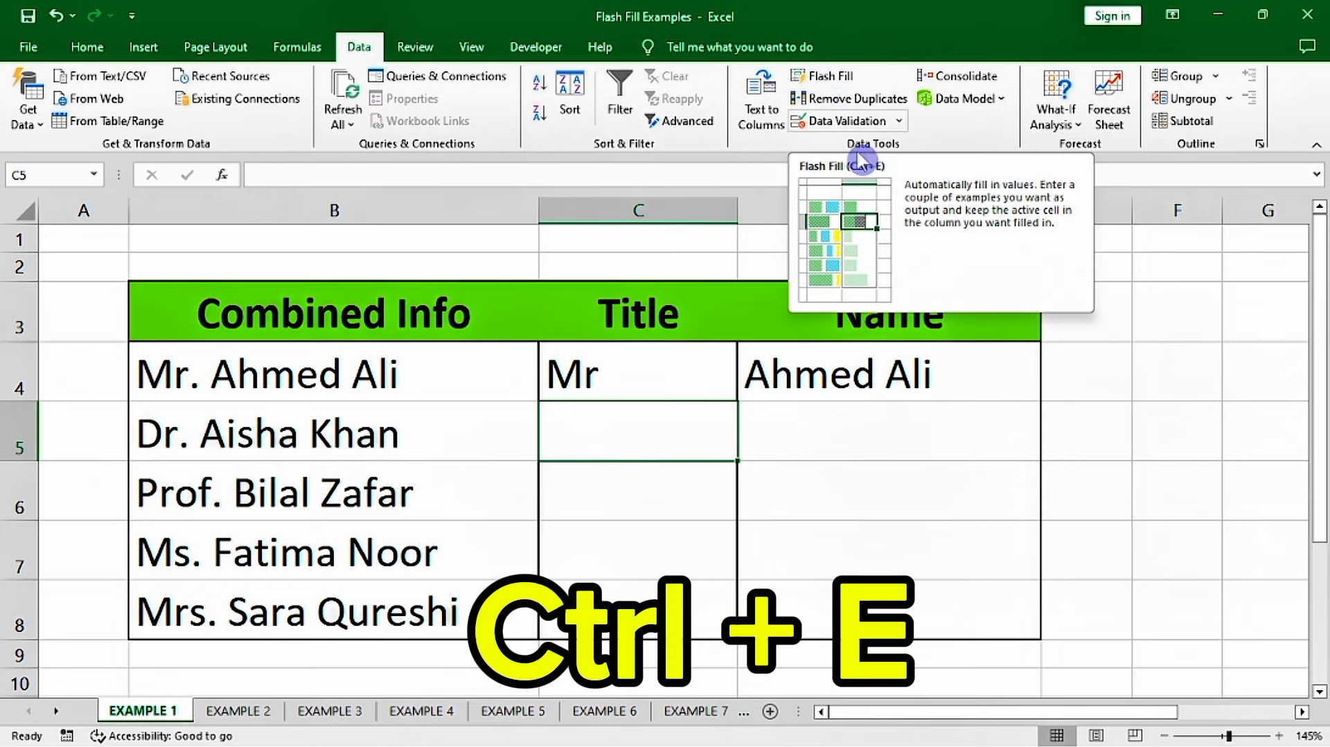
click(822, 83)
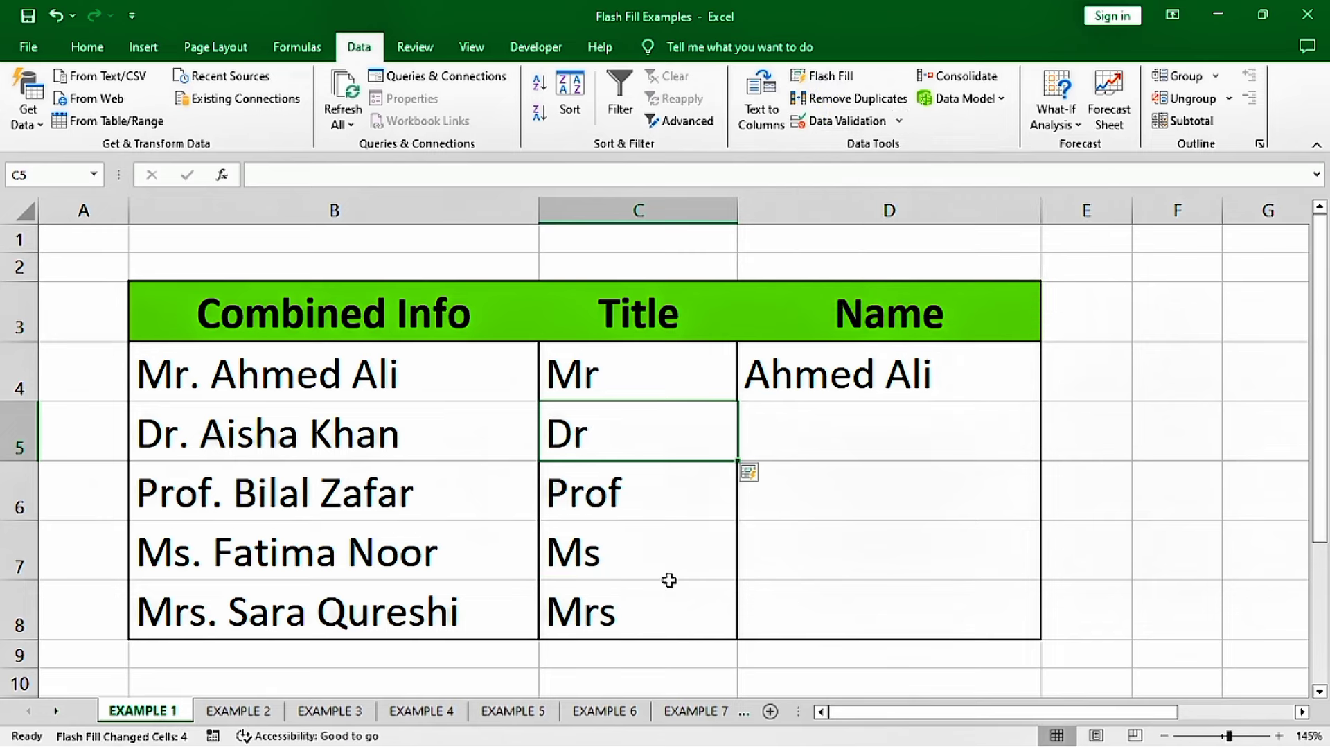
Flash Fill the remaining names in column D from D5 and review them.
click(817, 438)
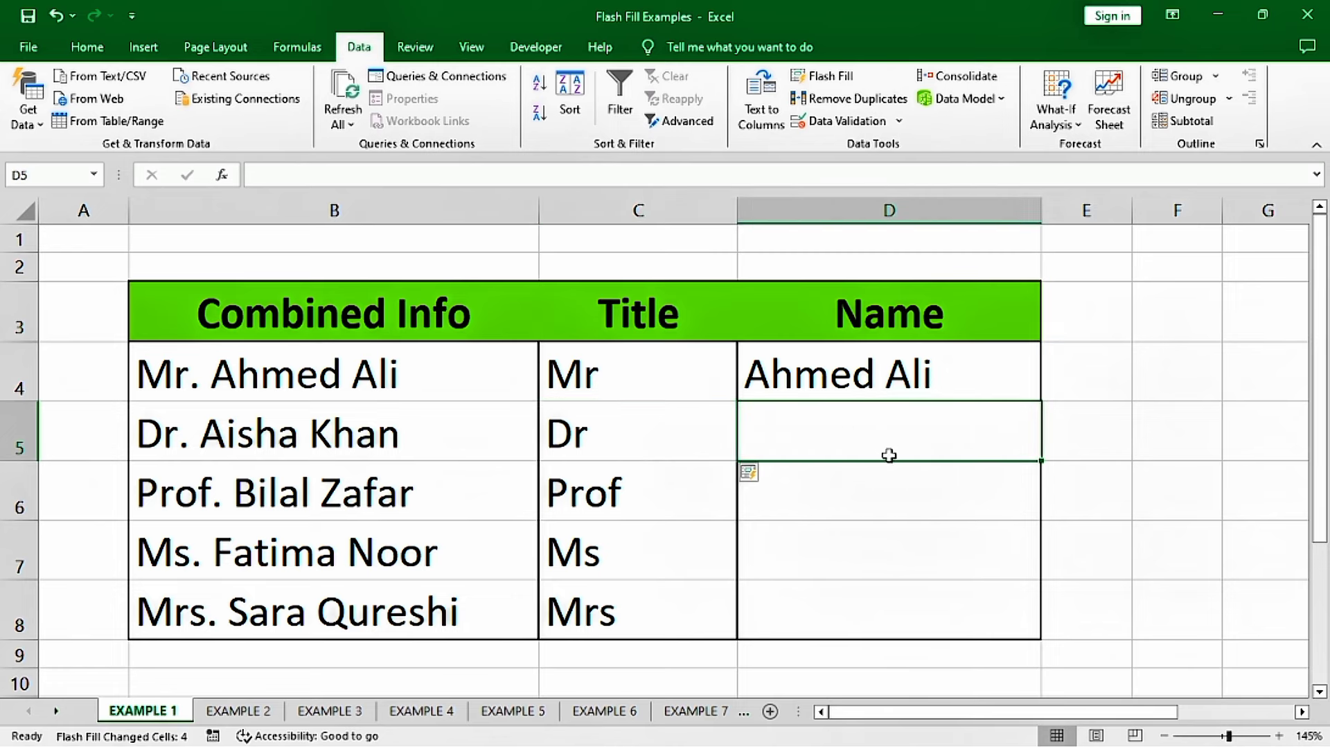
key(ctrl+e)
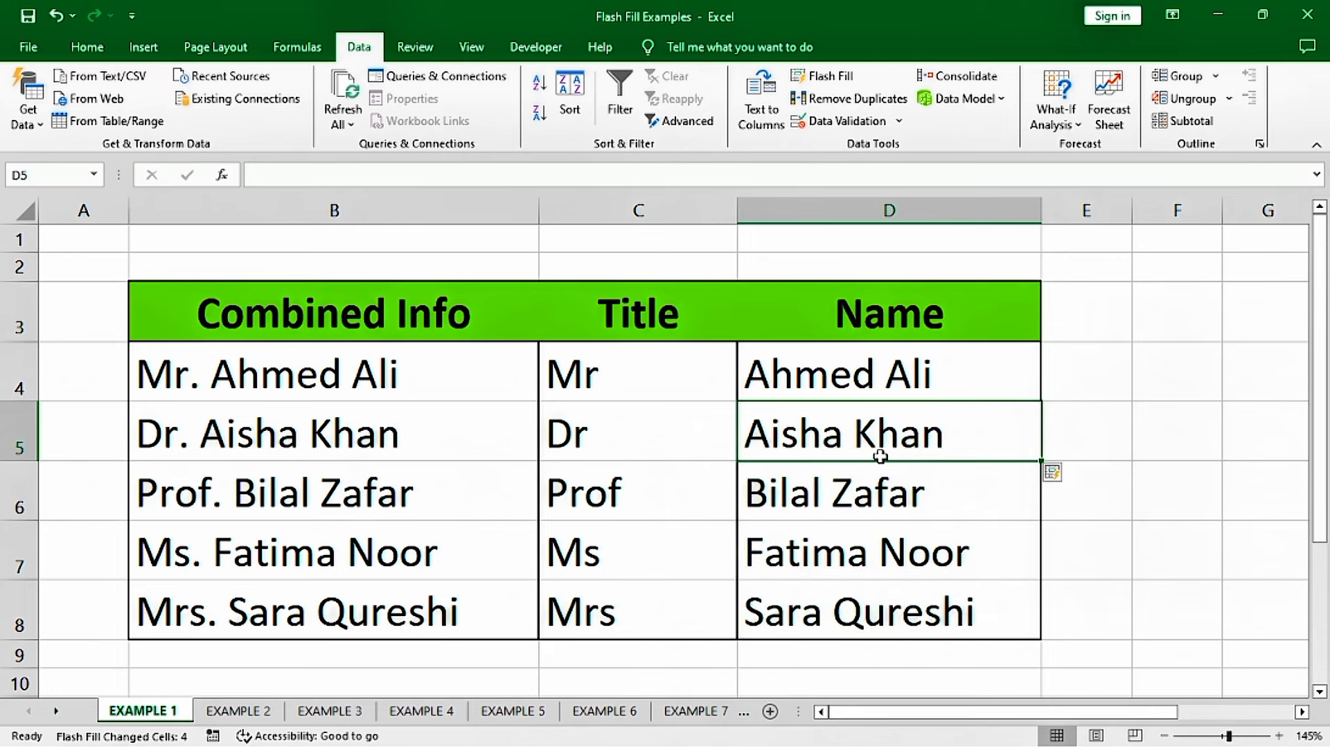
drag(835, 364, 880, 604)
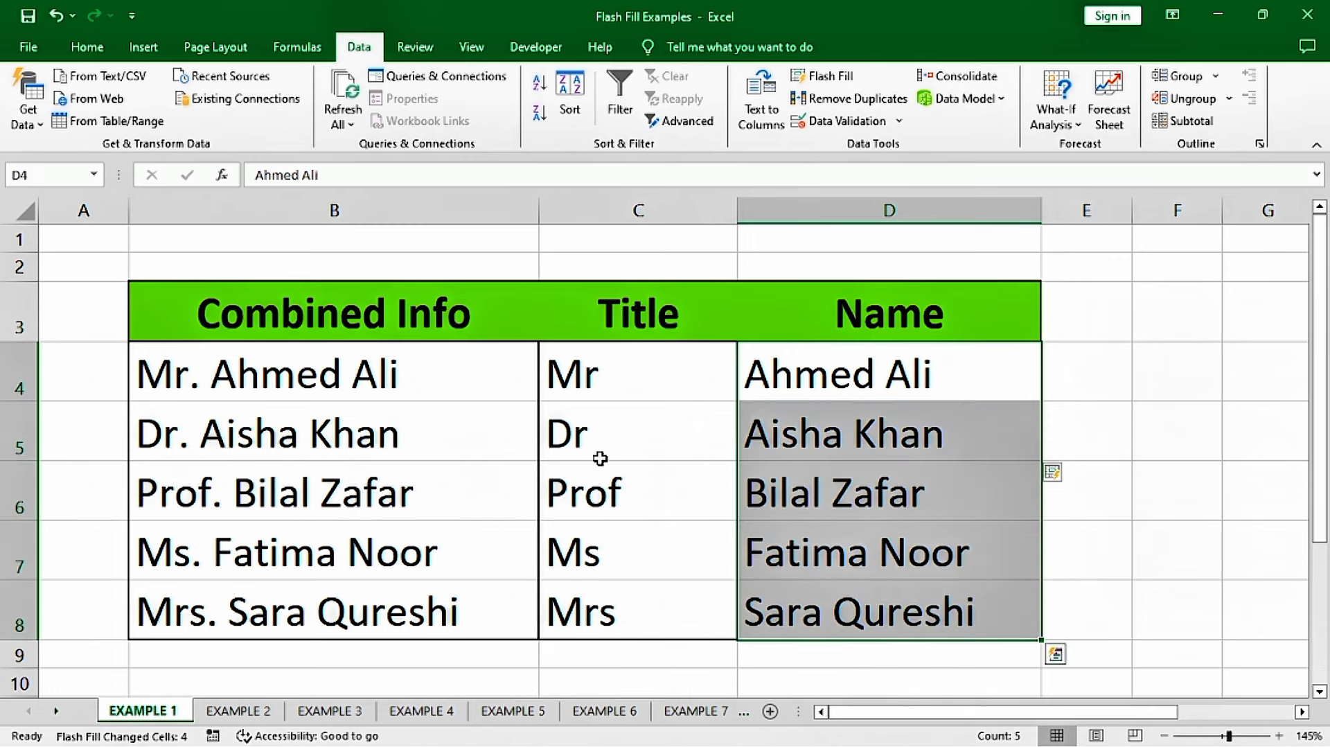
click(568, 379)
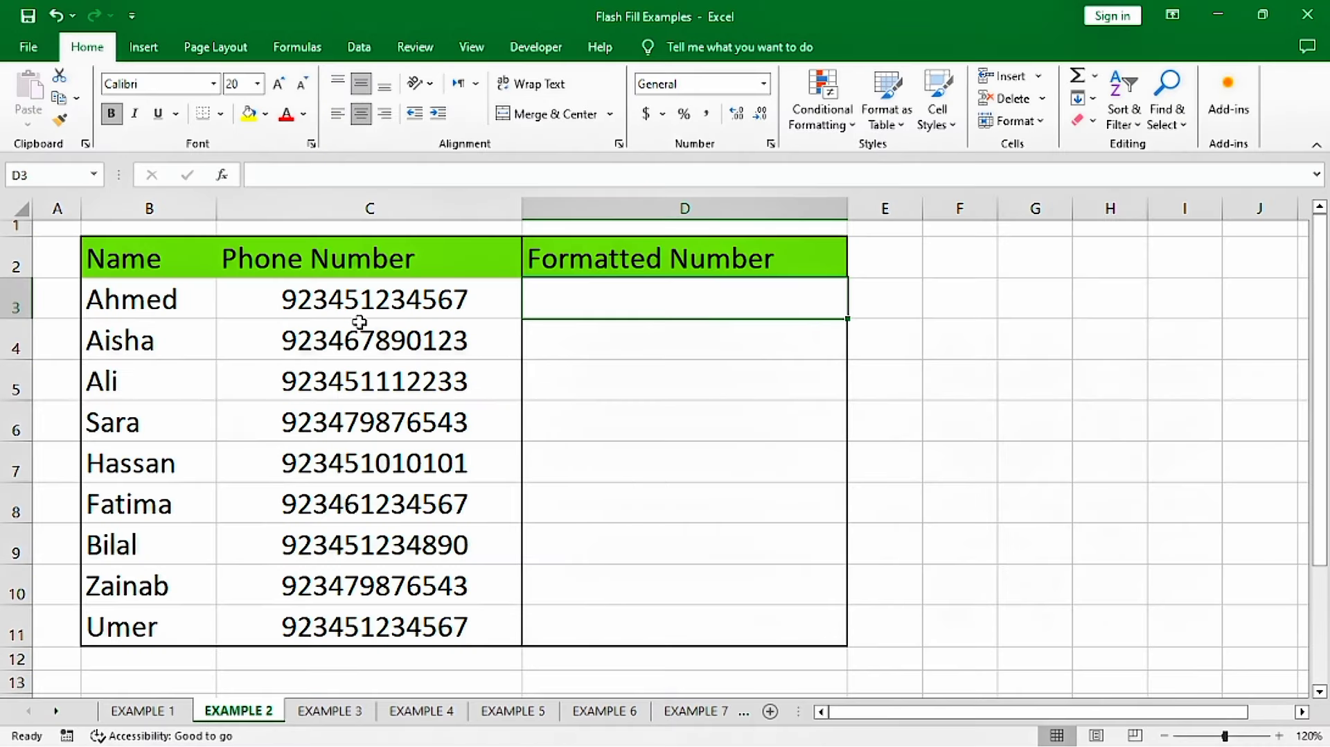
drag(359, 322, 343, 616)
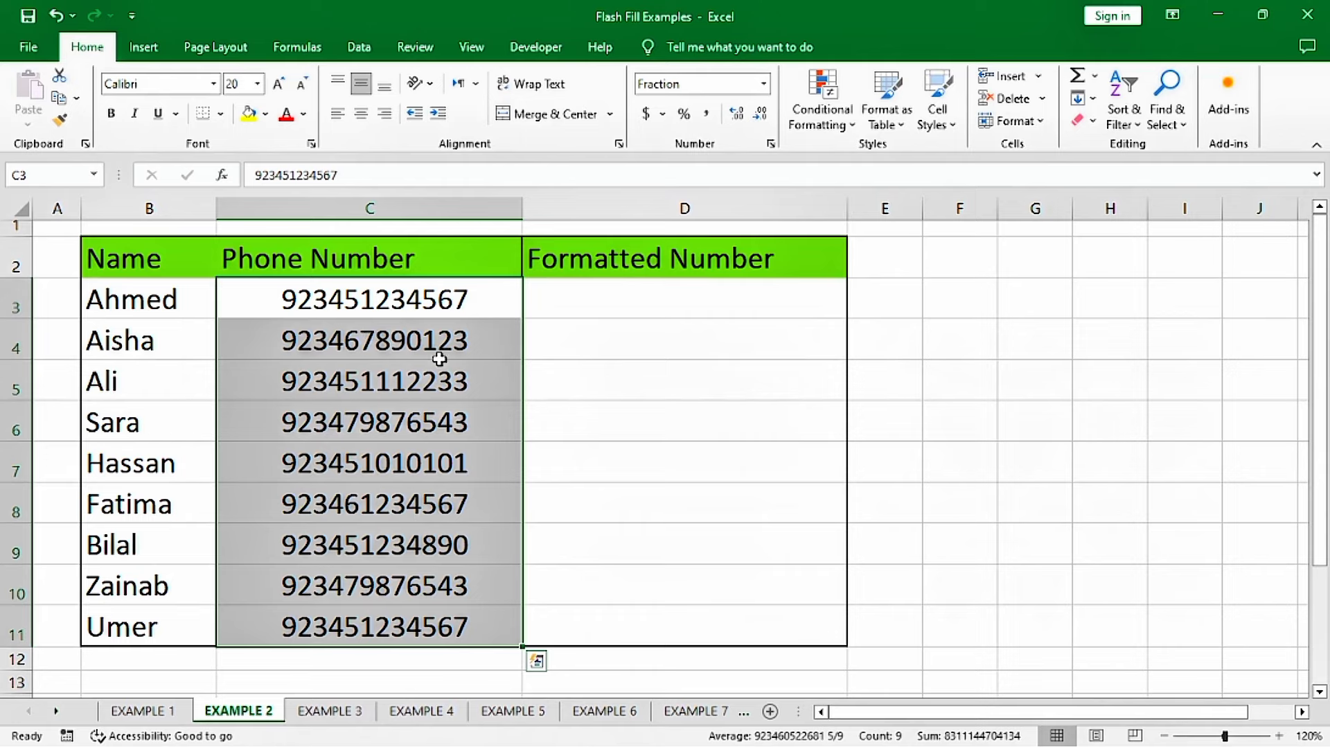
click(598, 308)
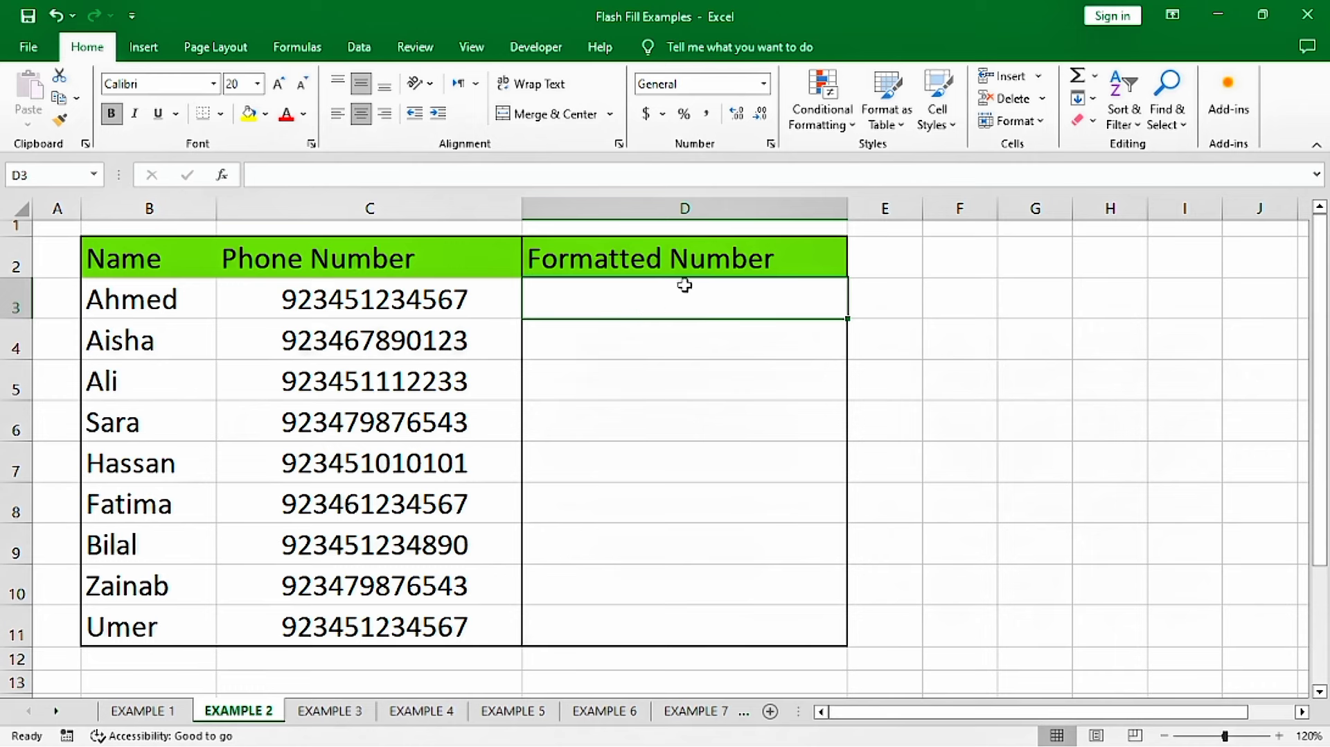
text(92-)
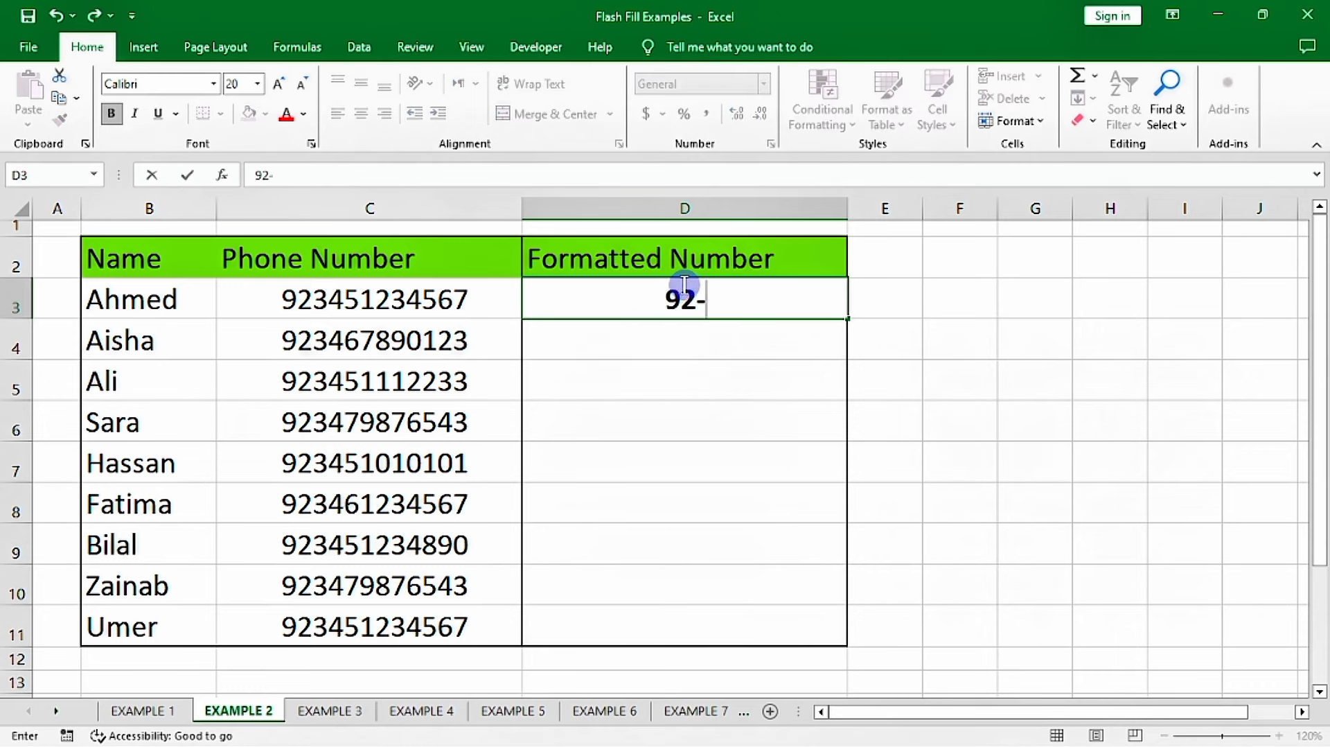
text(345)
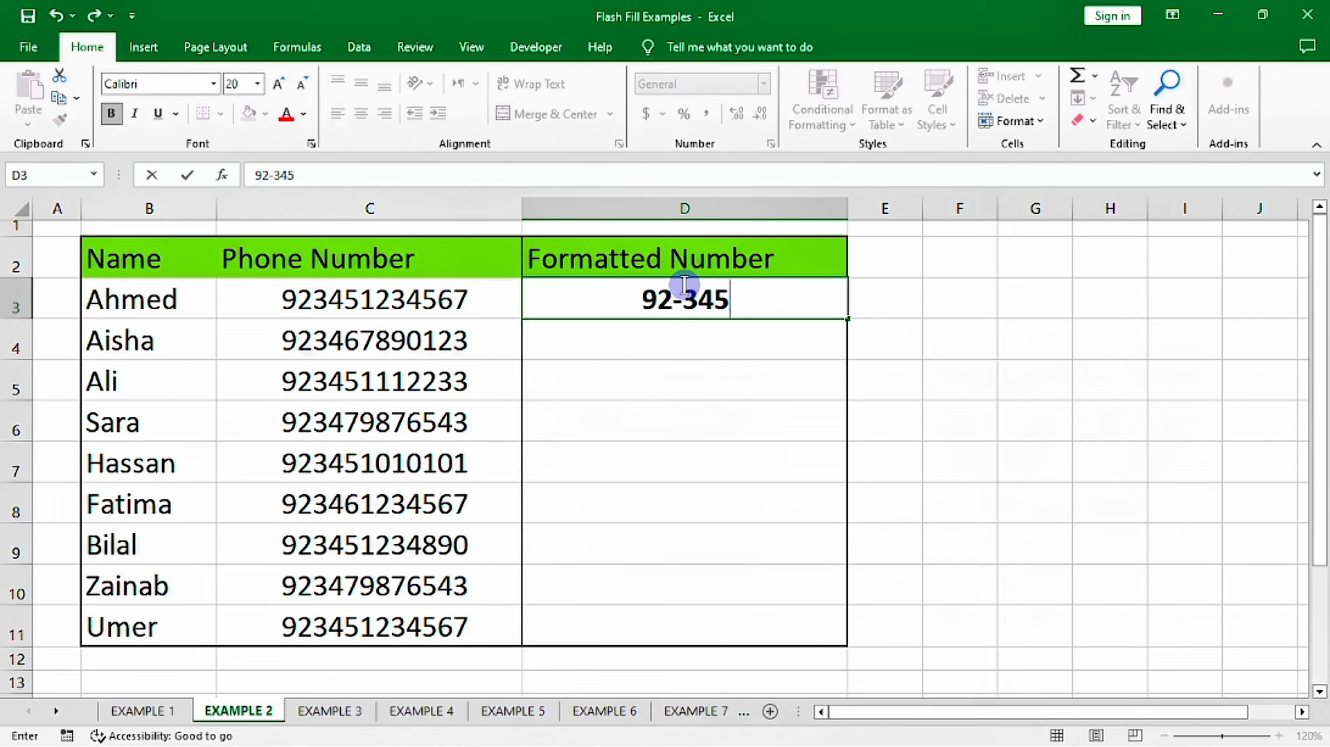
text(-1234)
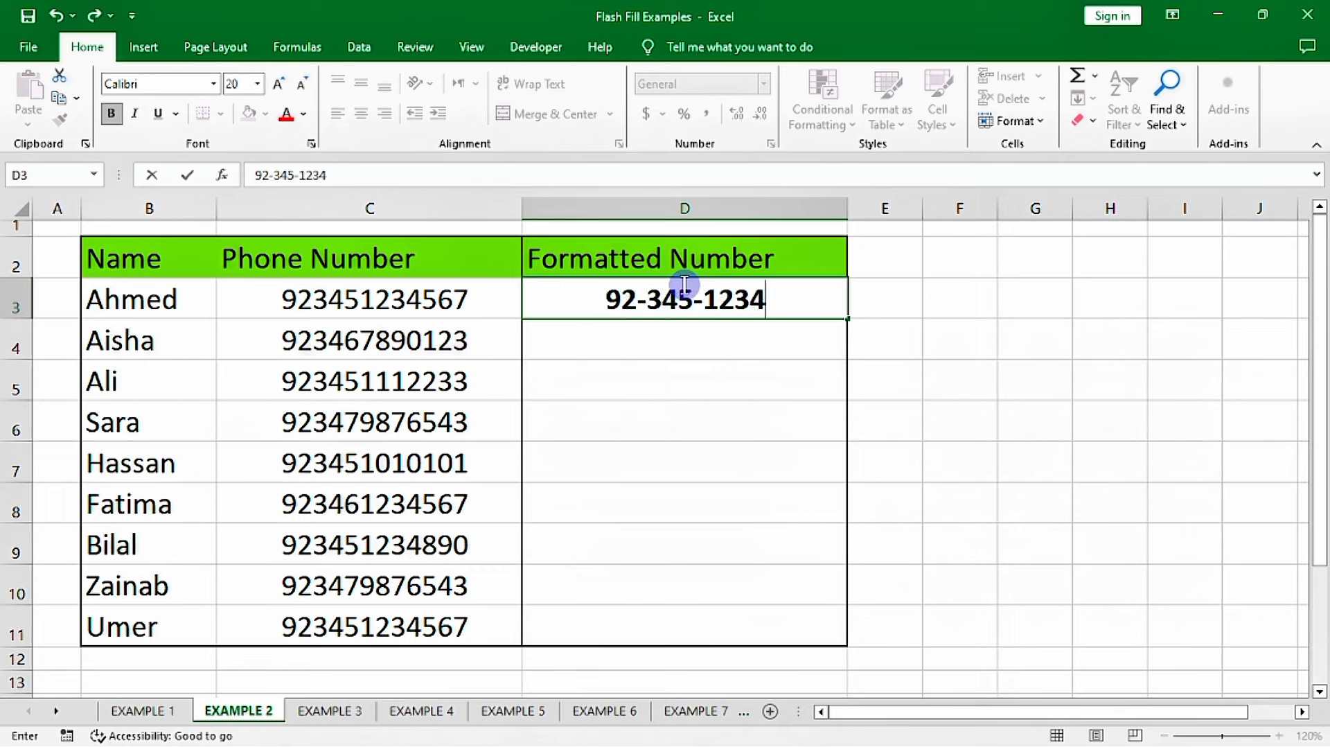
text(567)
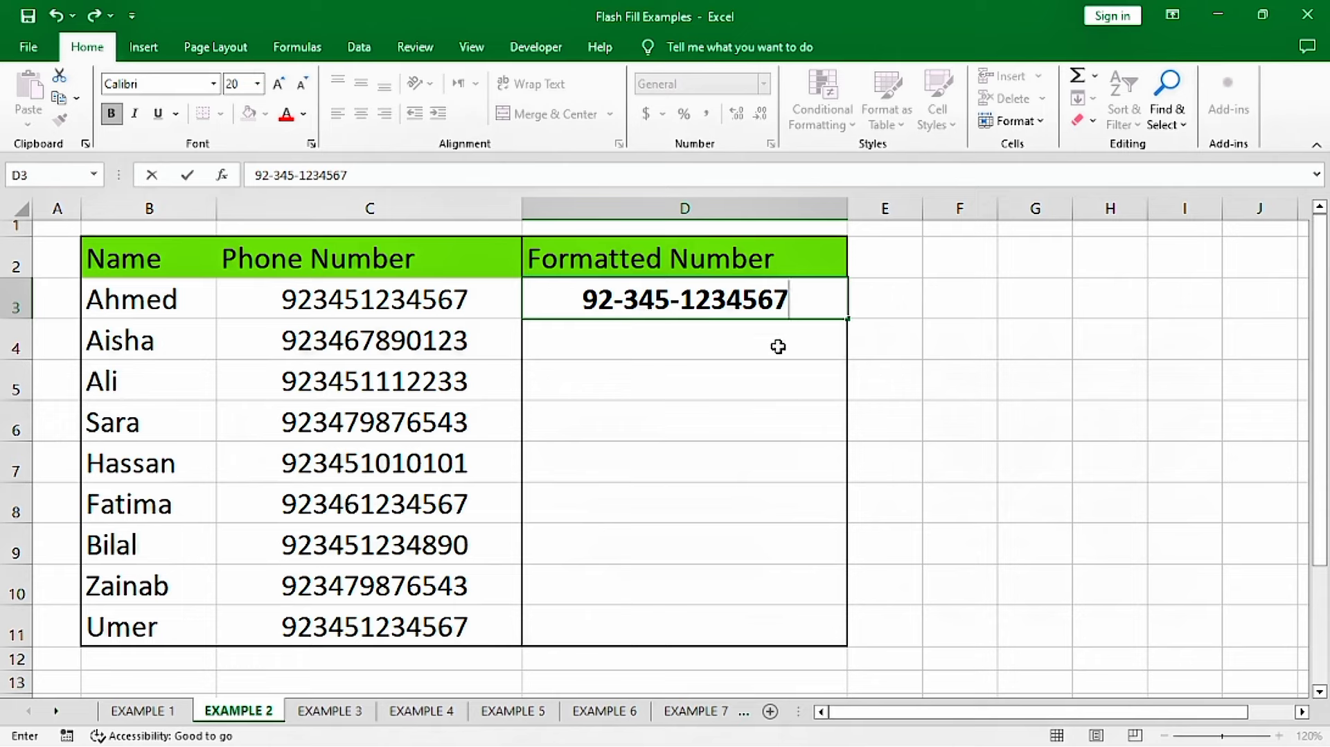
key(Return)
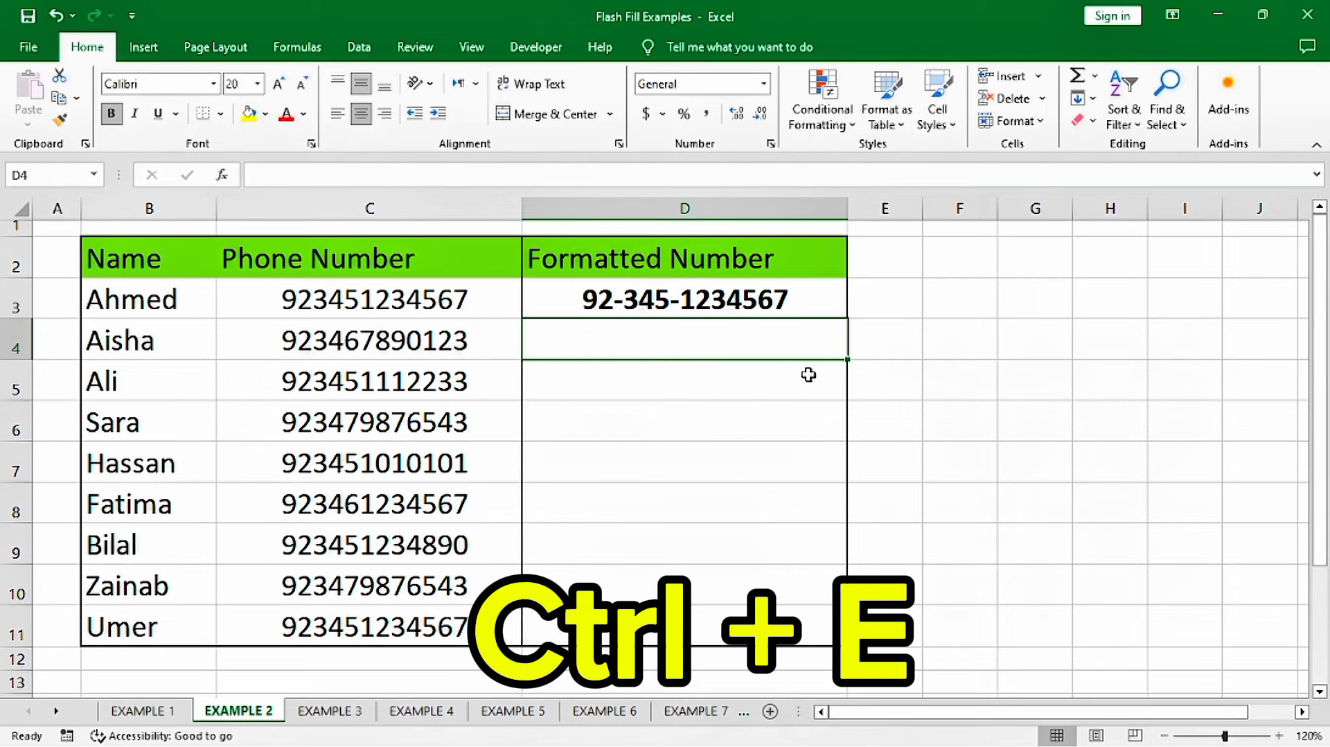
key(ctrl+e)
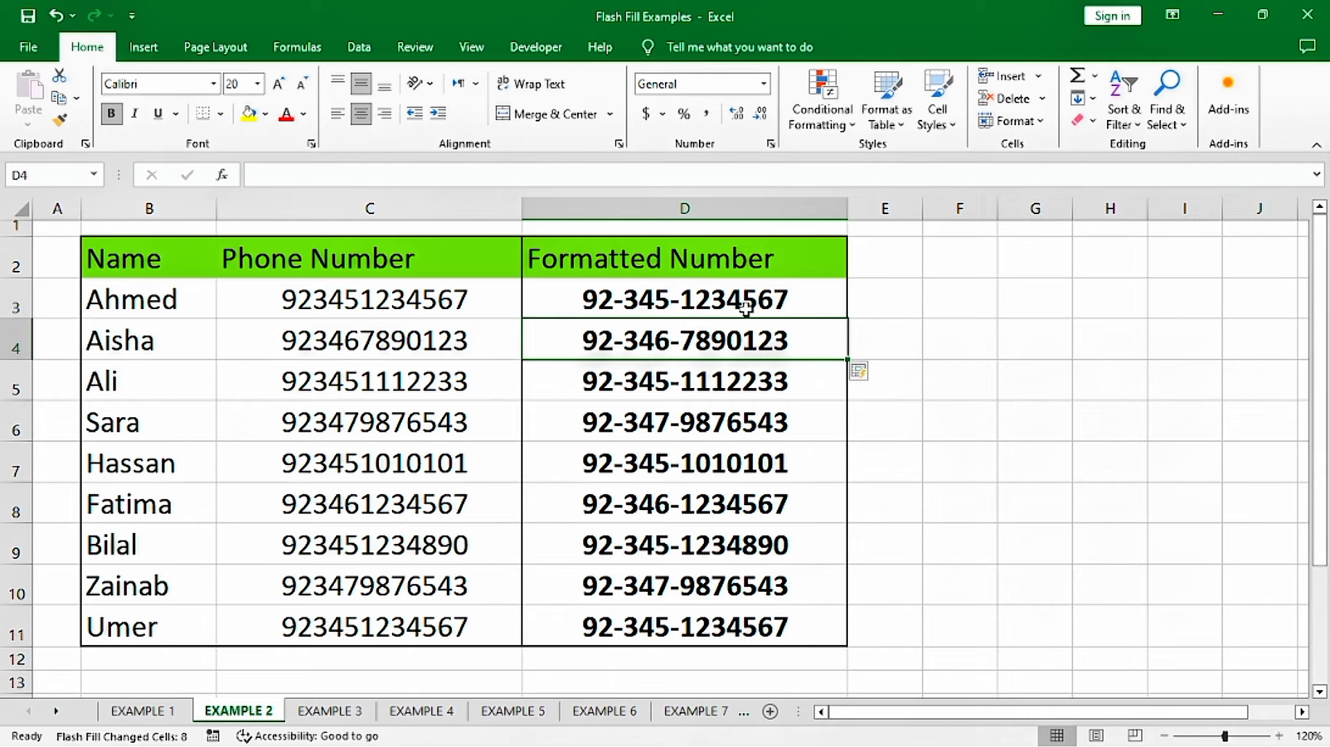
drag(745, 309, 769, 620)
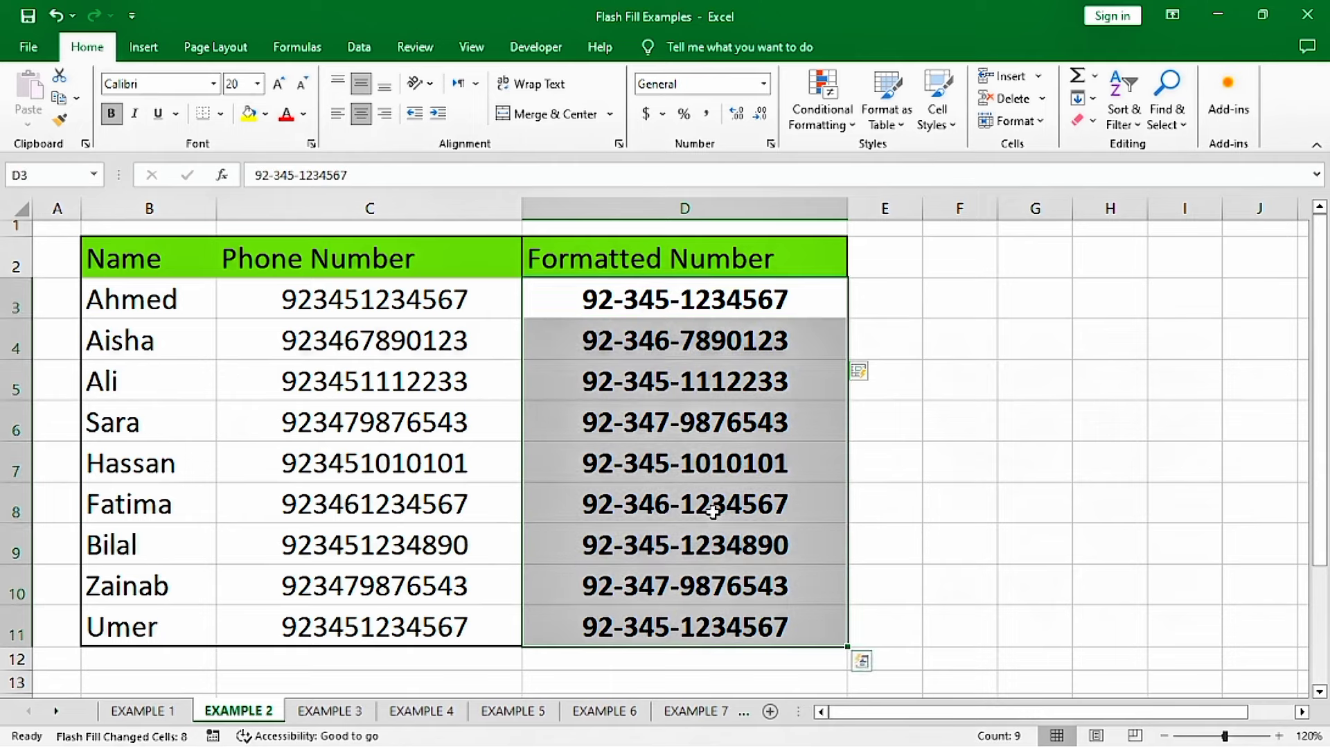
click(653, 303)
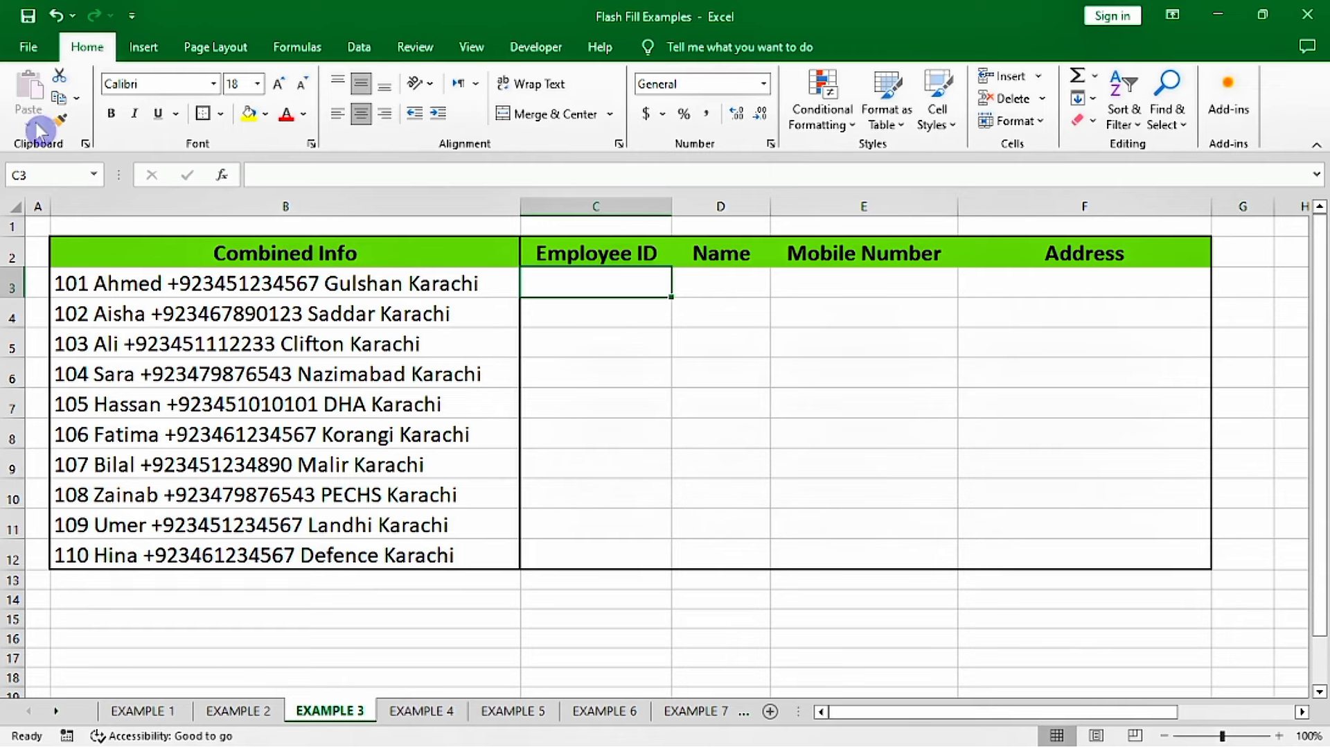
Enter 101 in C3 and Flash Fill Employee IDs 101 through 110 down the column.
drag(281, 288, 310, 435)
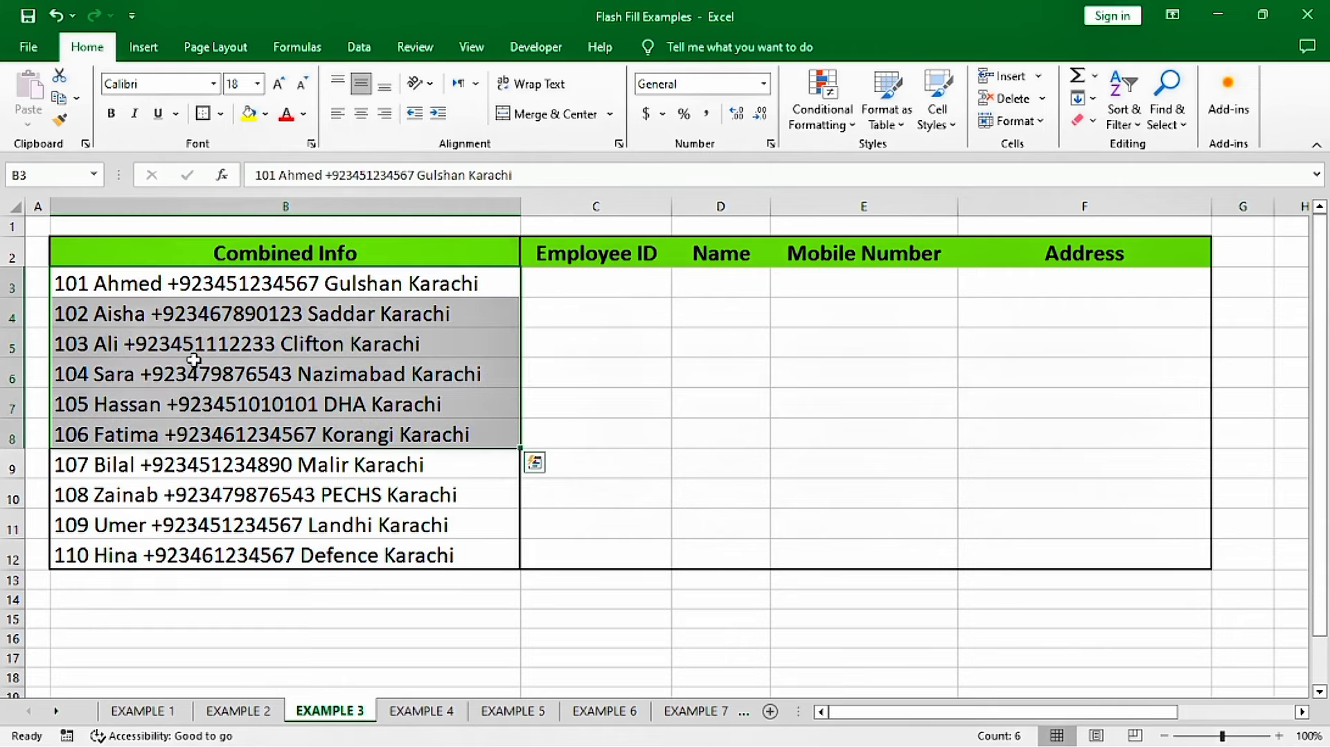
click(72, 291)
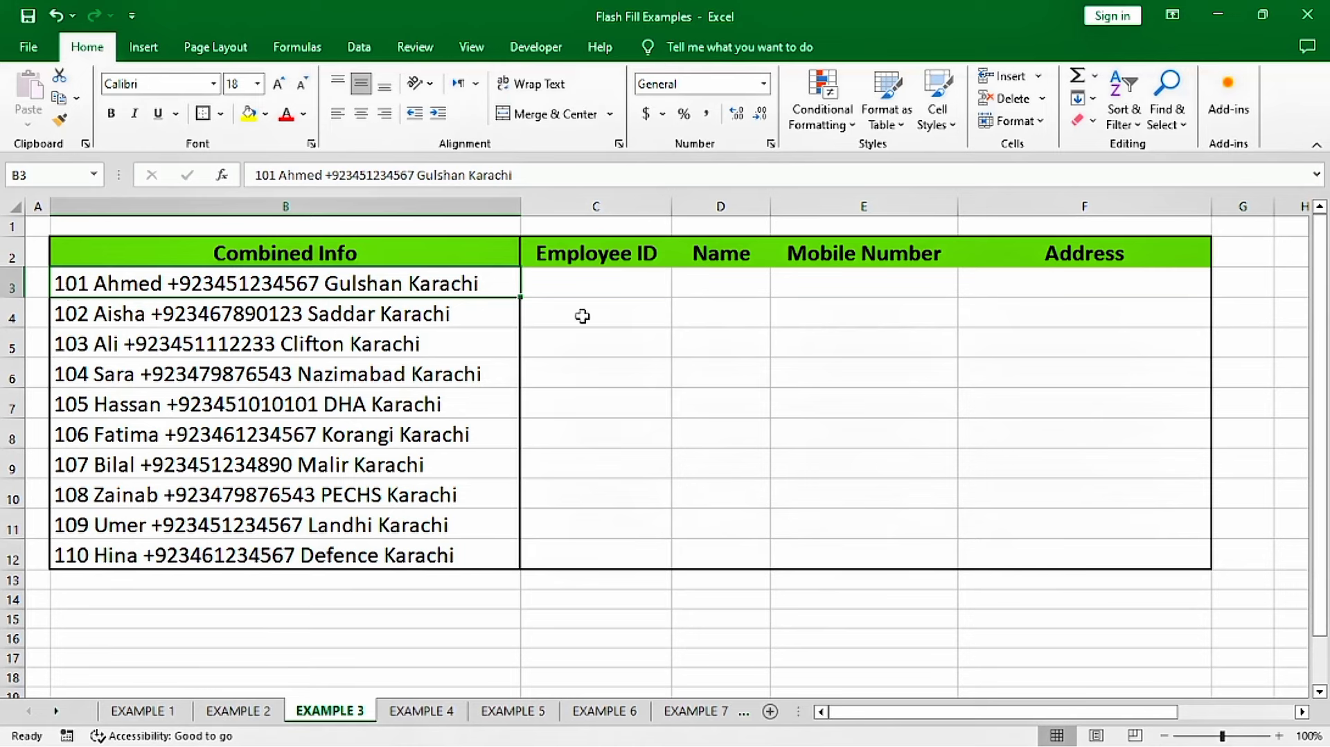
drag(597, 282, 1010, 315)
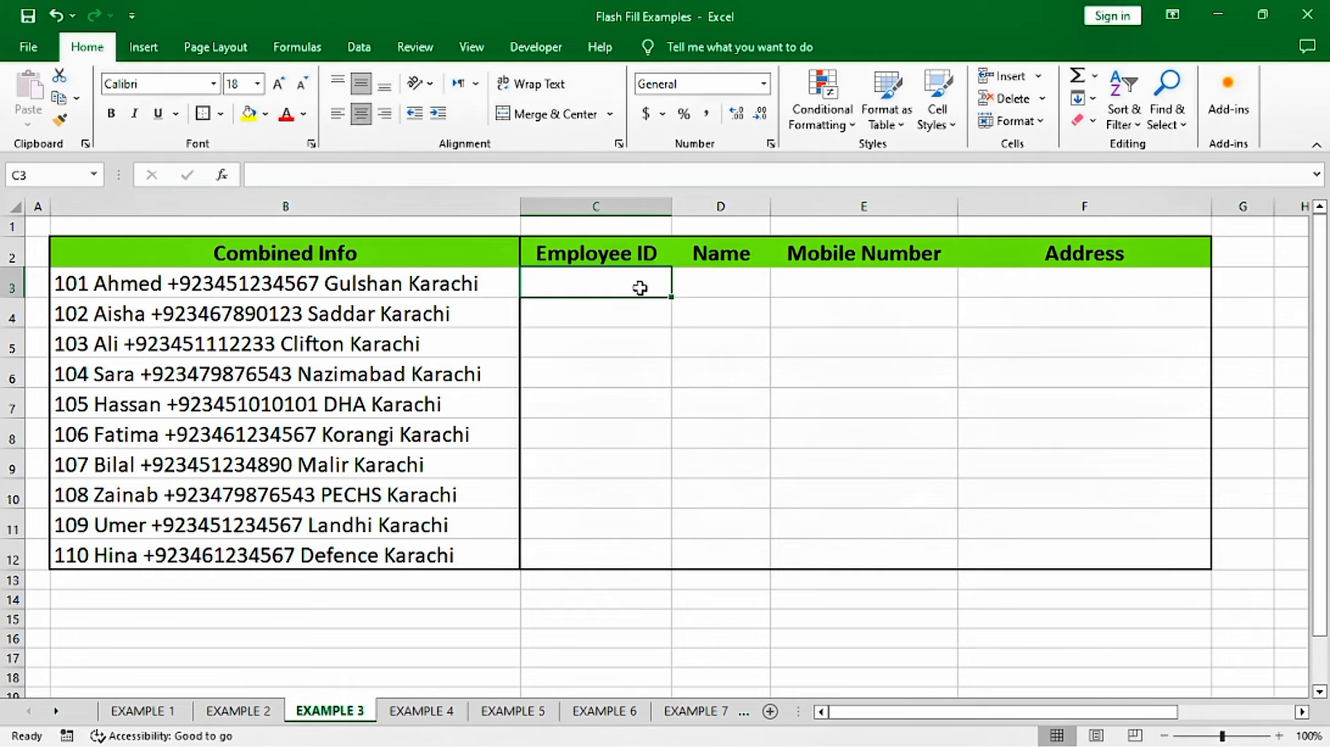
click(613, 291)
click(625, 288)
click(645, 287)
text(101)
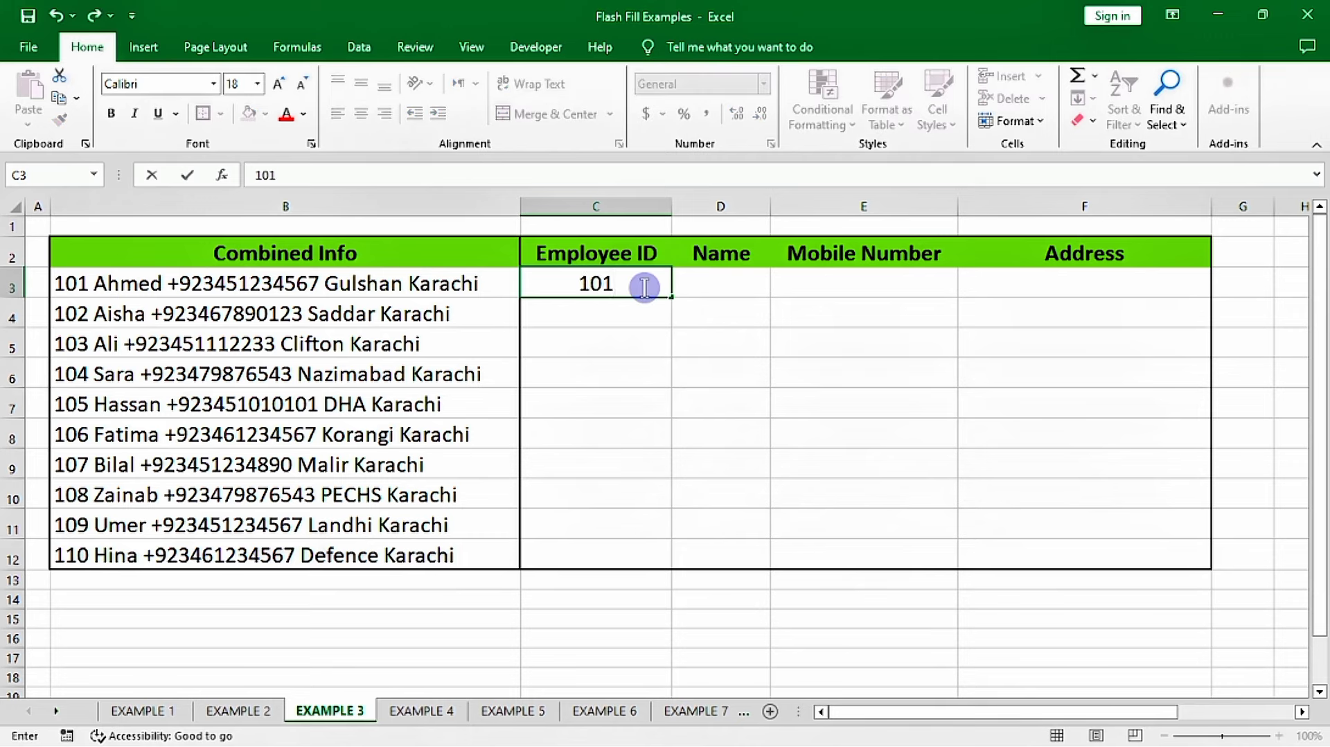
key(Return)
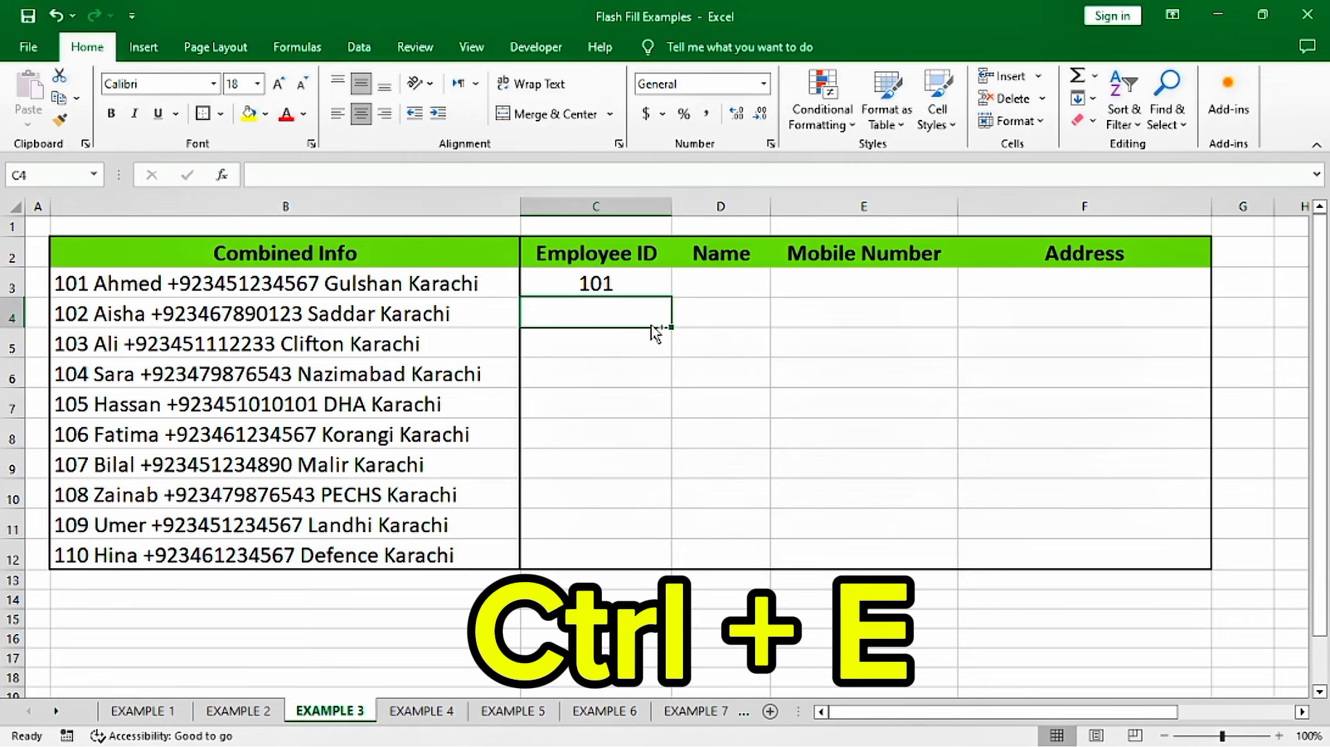
key(ctrl+e)
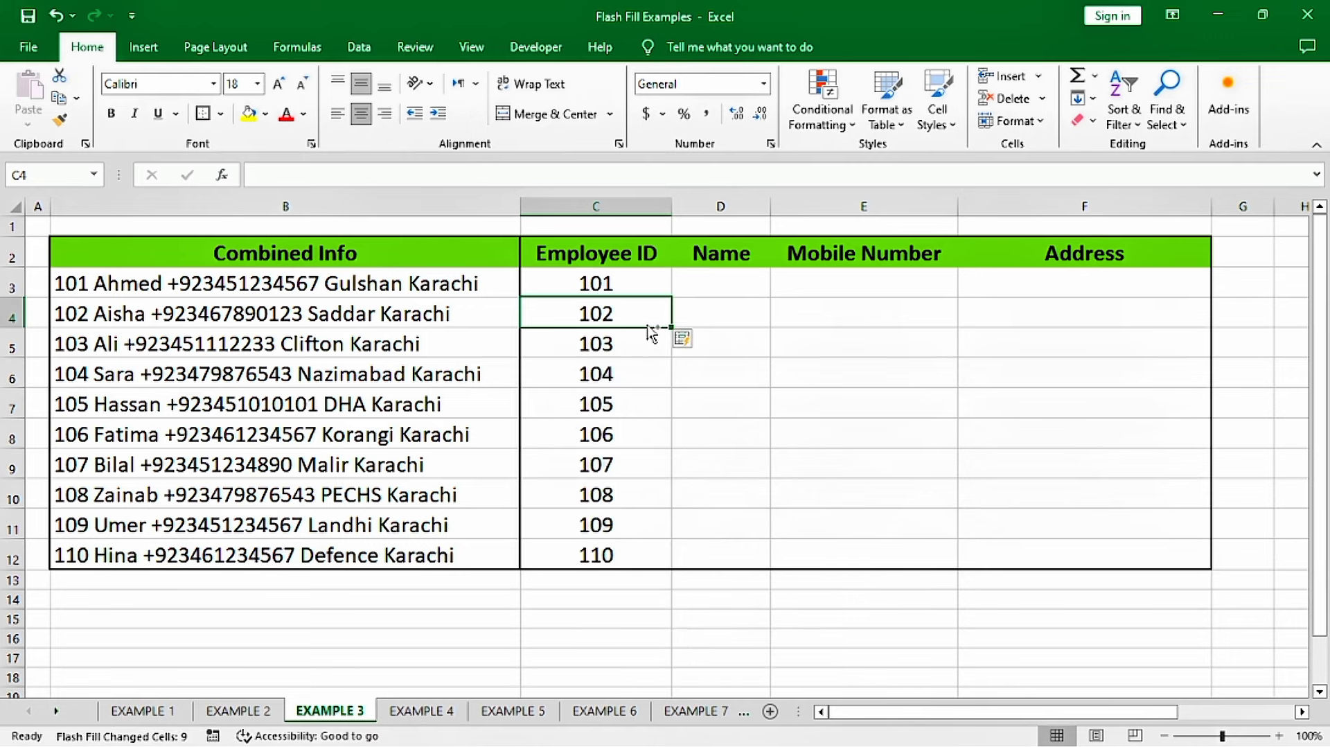
drag(572, 288, 572, 462)
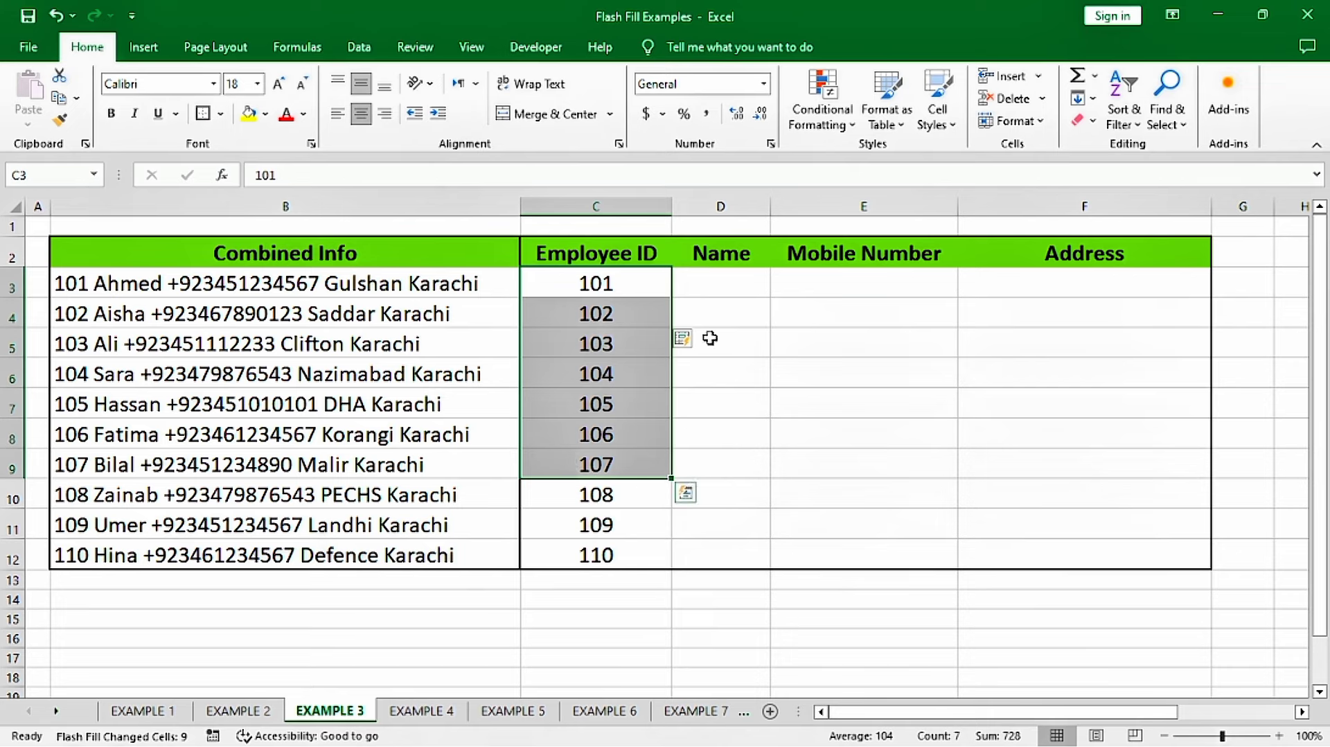
click(724, 281)
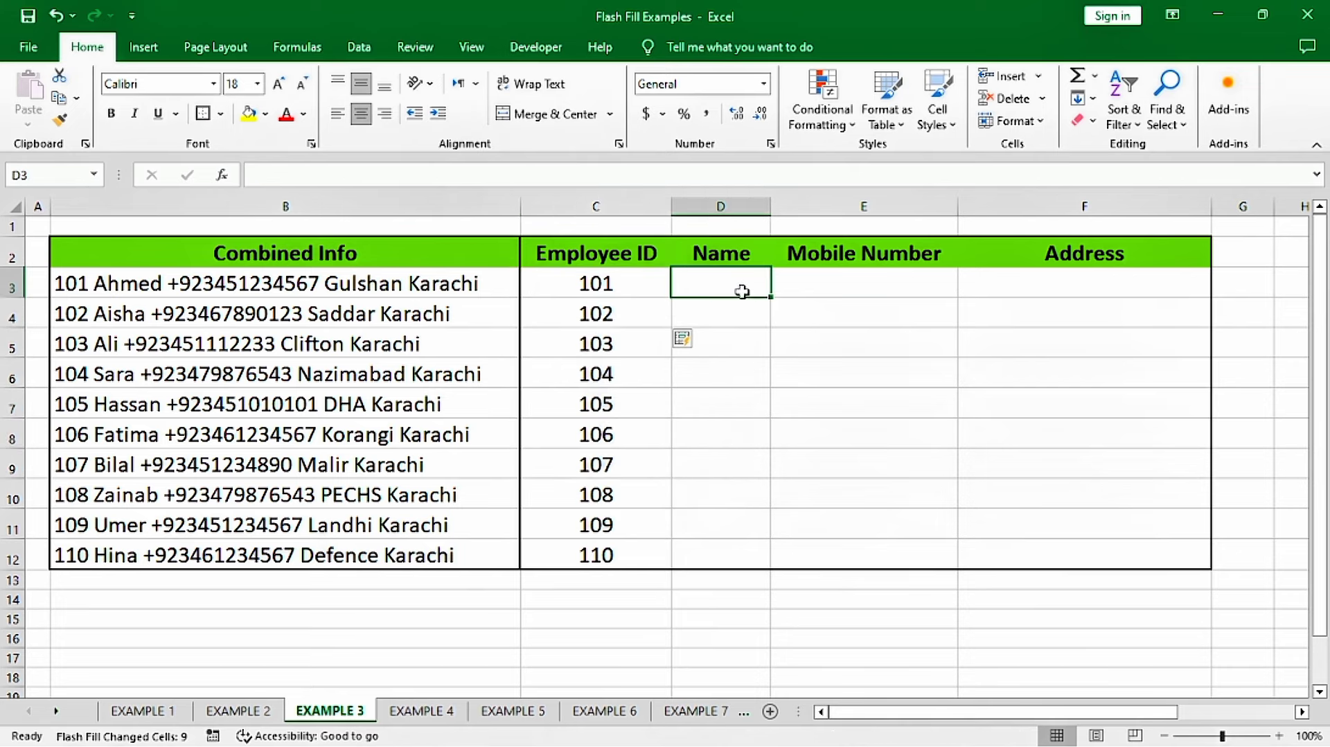
Enter Ahmed as the first name and Flash Fill the remaining employee names.
text(Ahme)
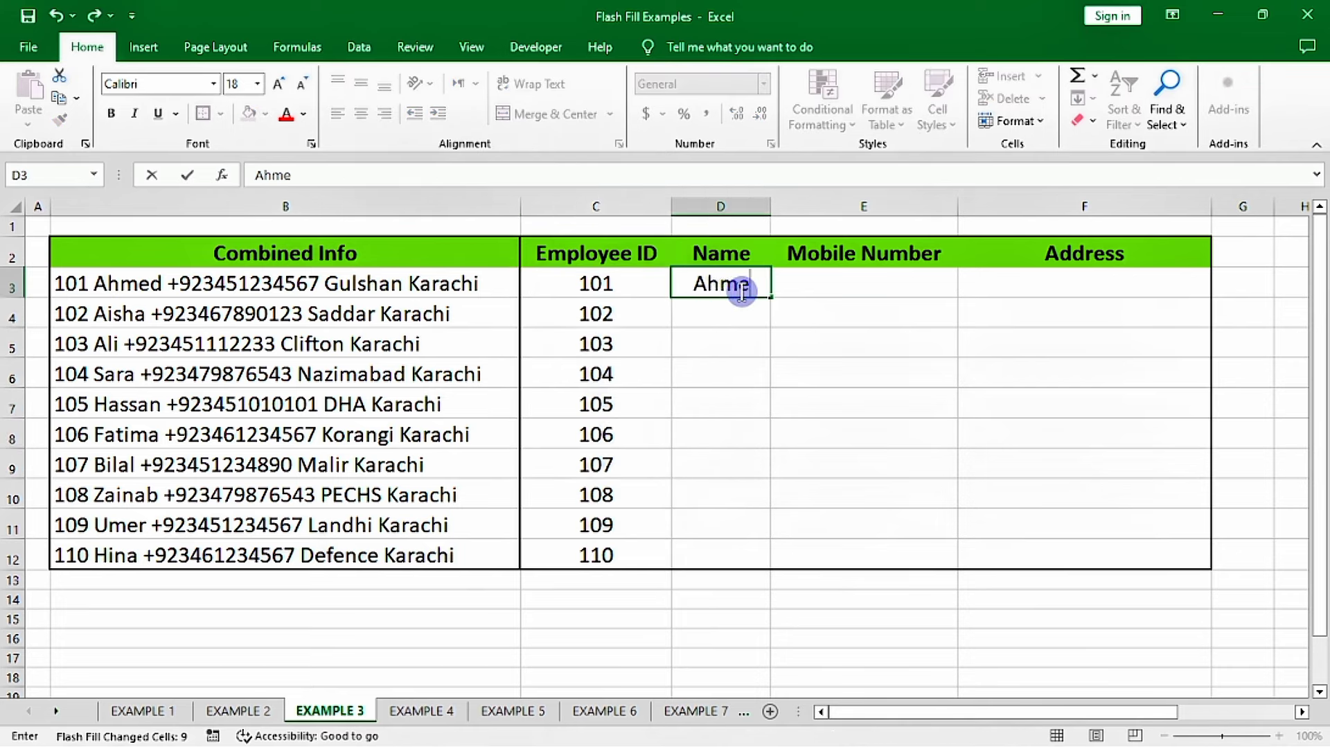
text(d)
key(Return)
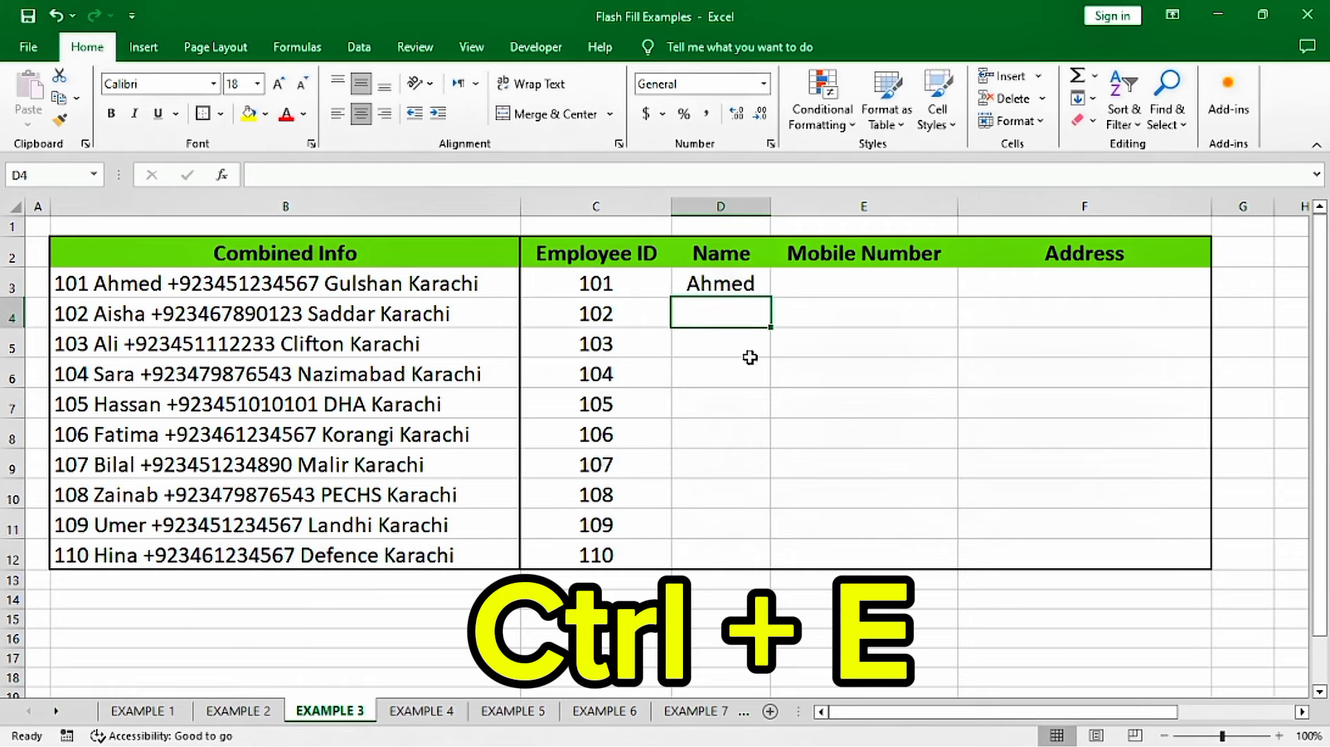
key(ctrl+e)
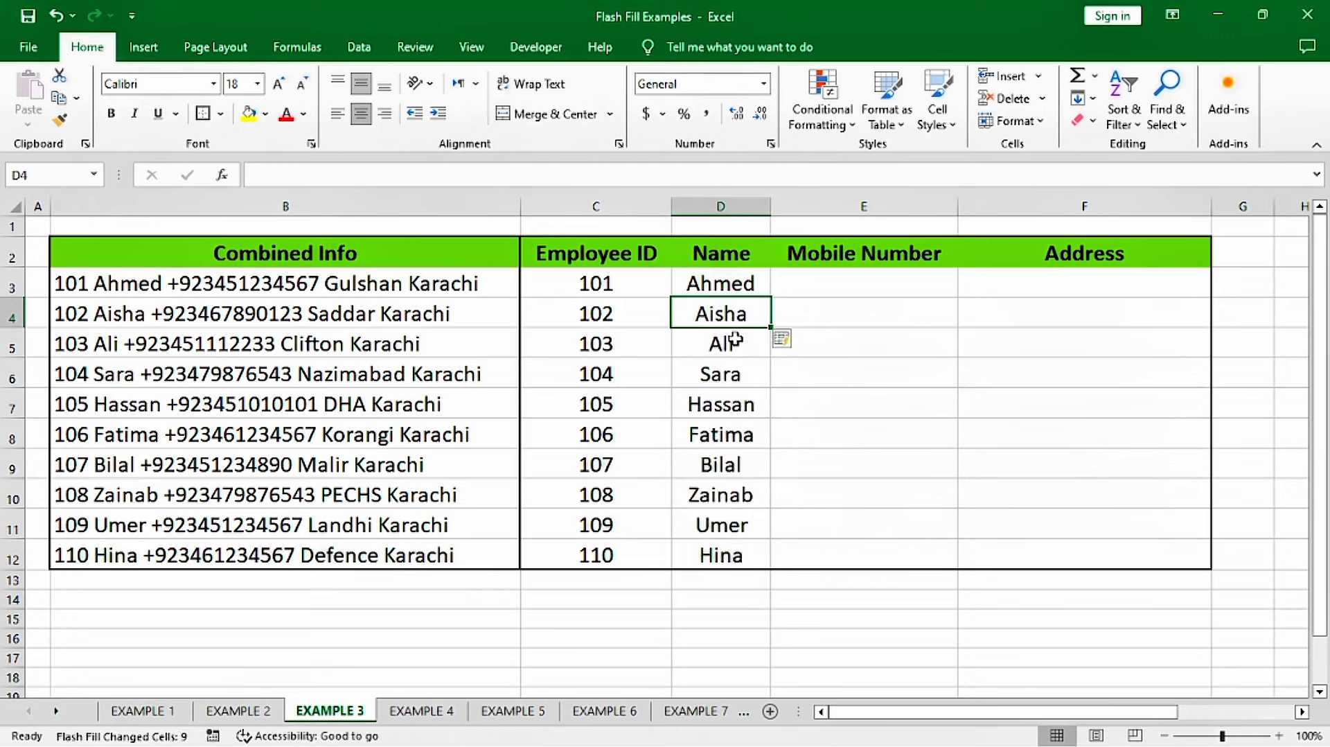
drag(723, 284, 731, 464)
click(864, 289)
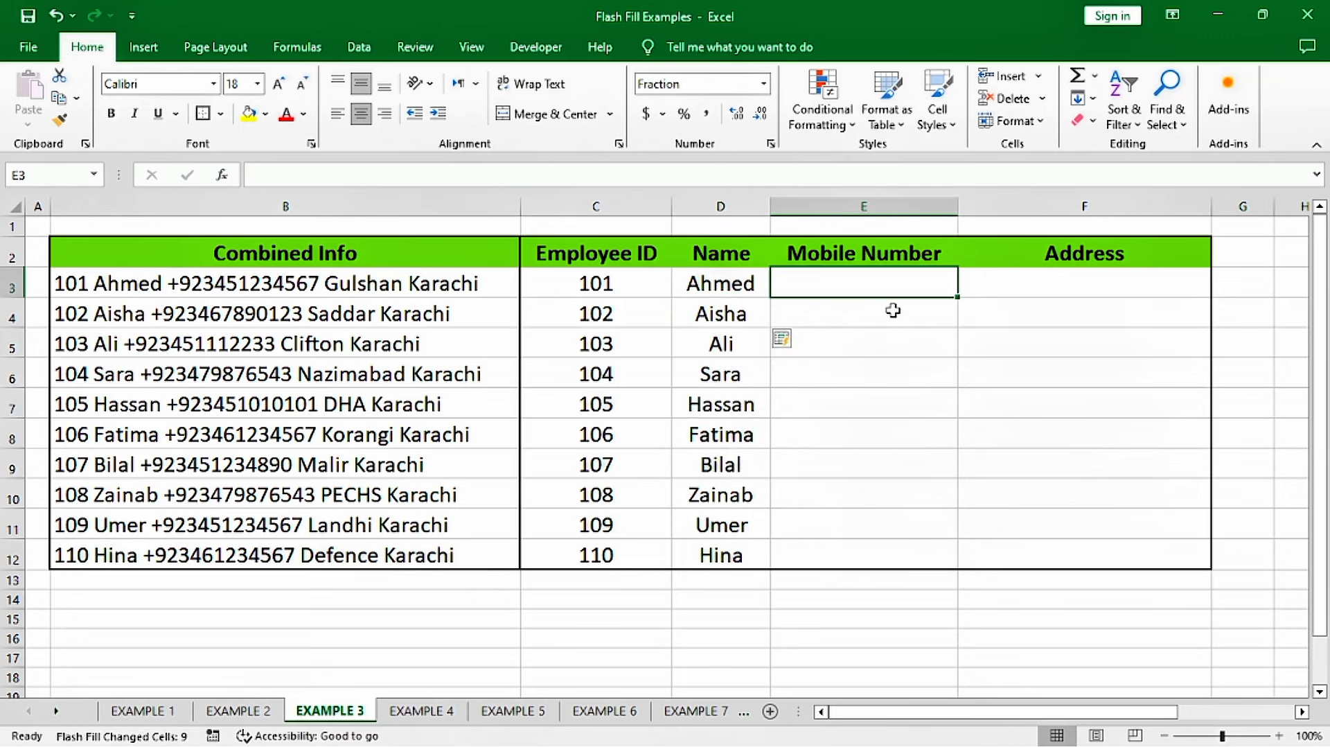
text(92)
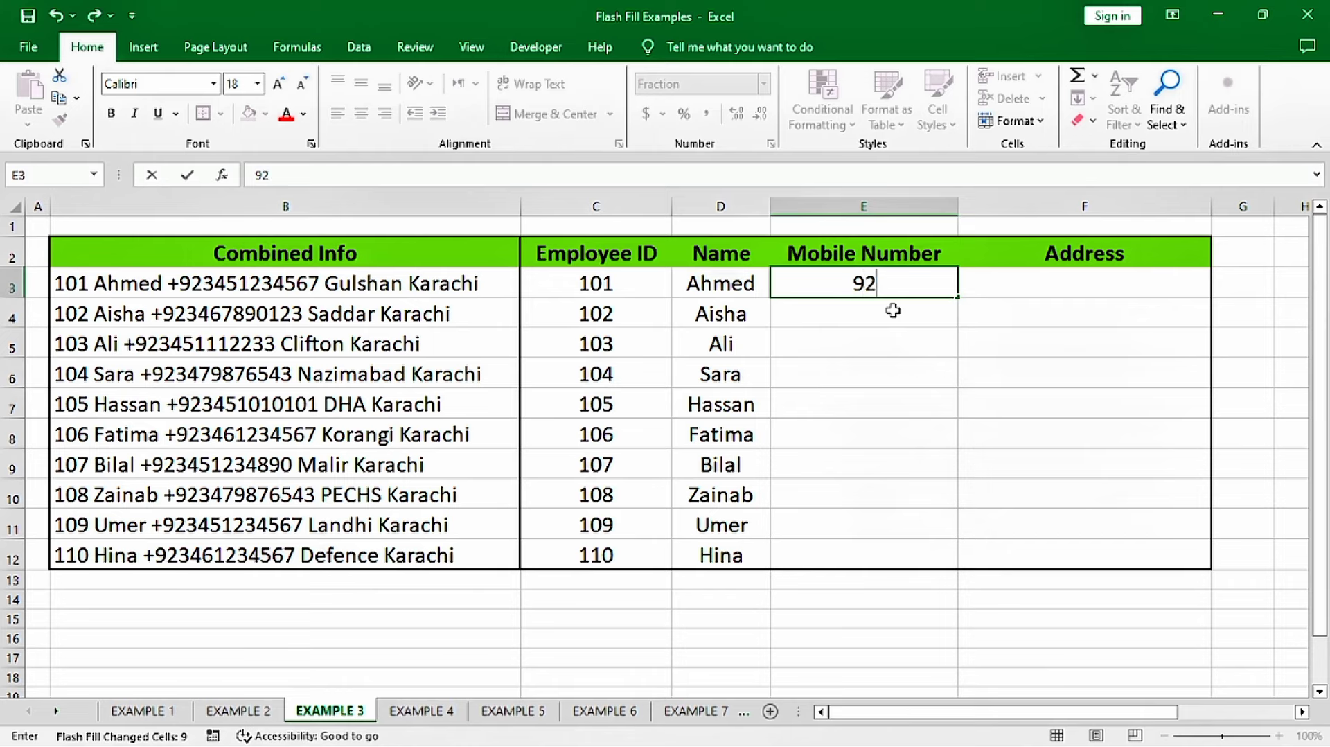
text(34512345)
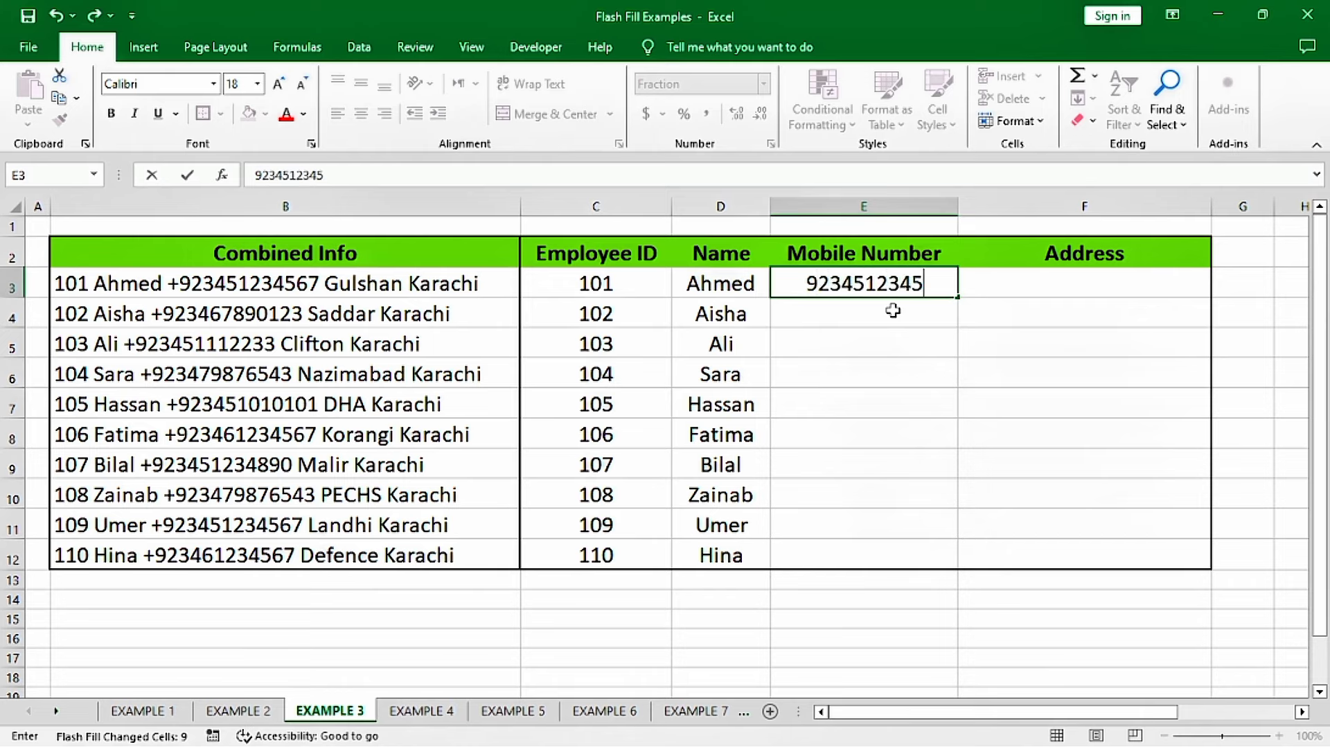
text(67)
key(Return)
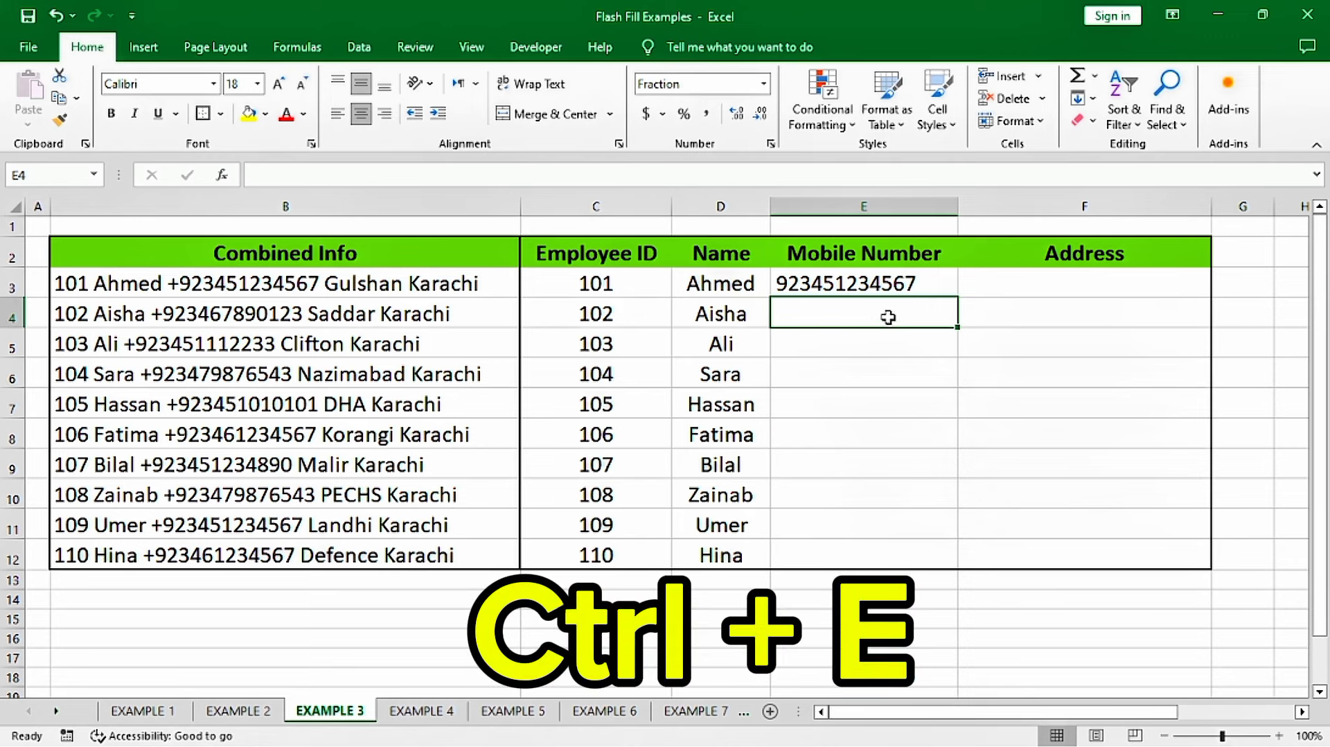
key(ctrl+e)
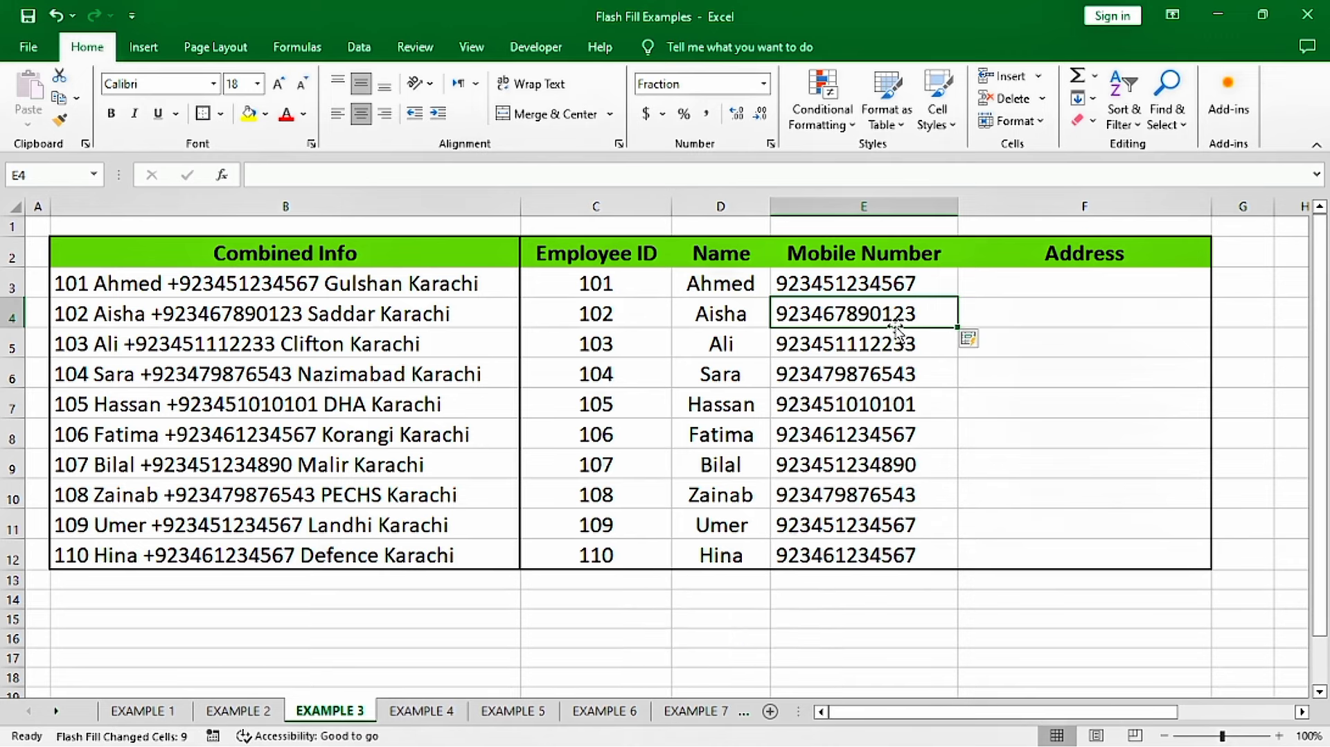
drag(884, 287, 874, 481)
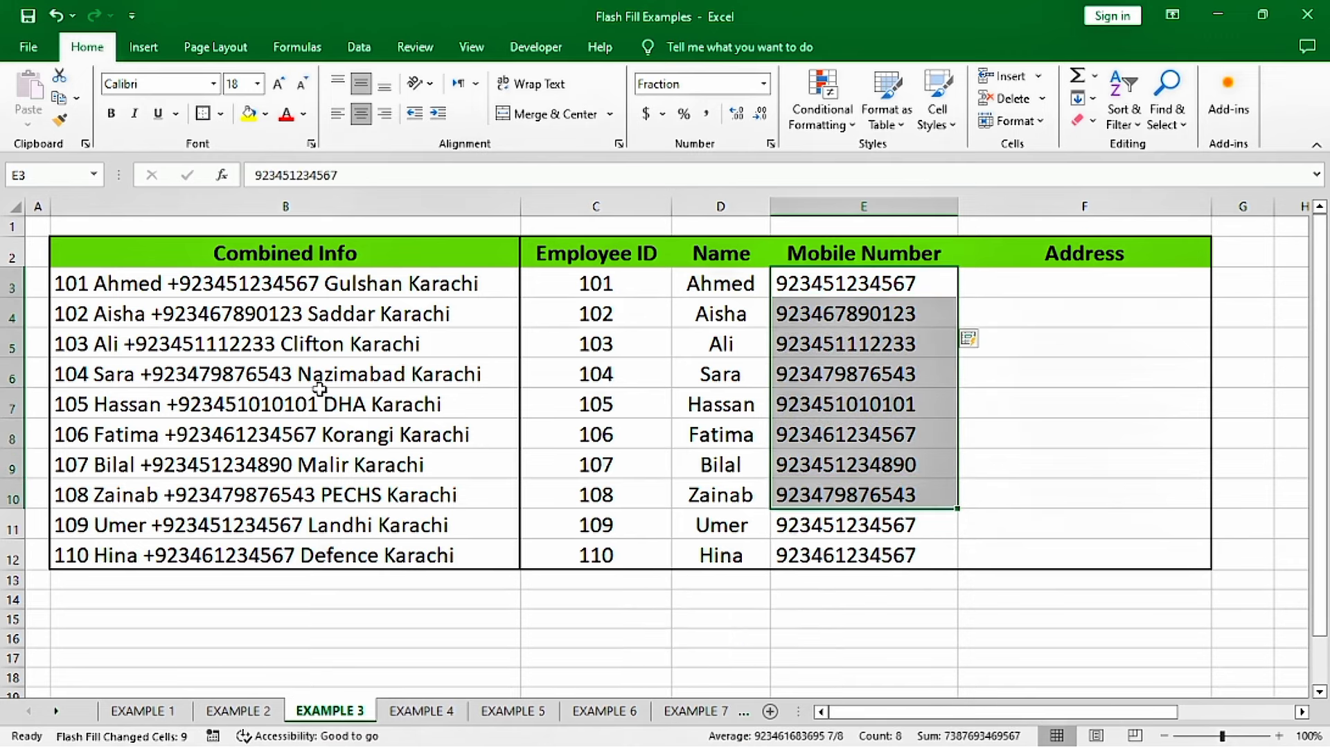
click(1119, 283)
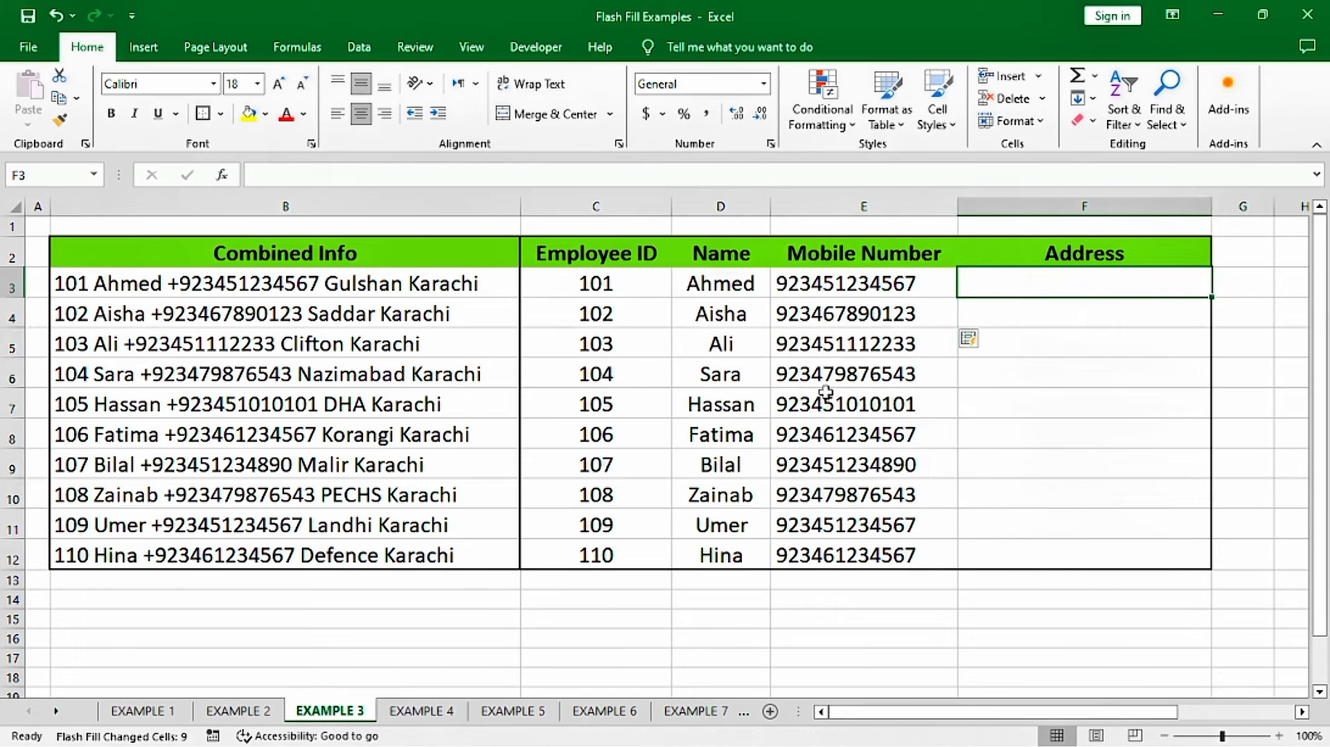
click(849, 284)
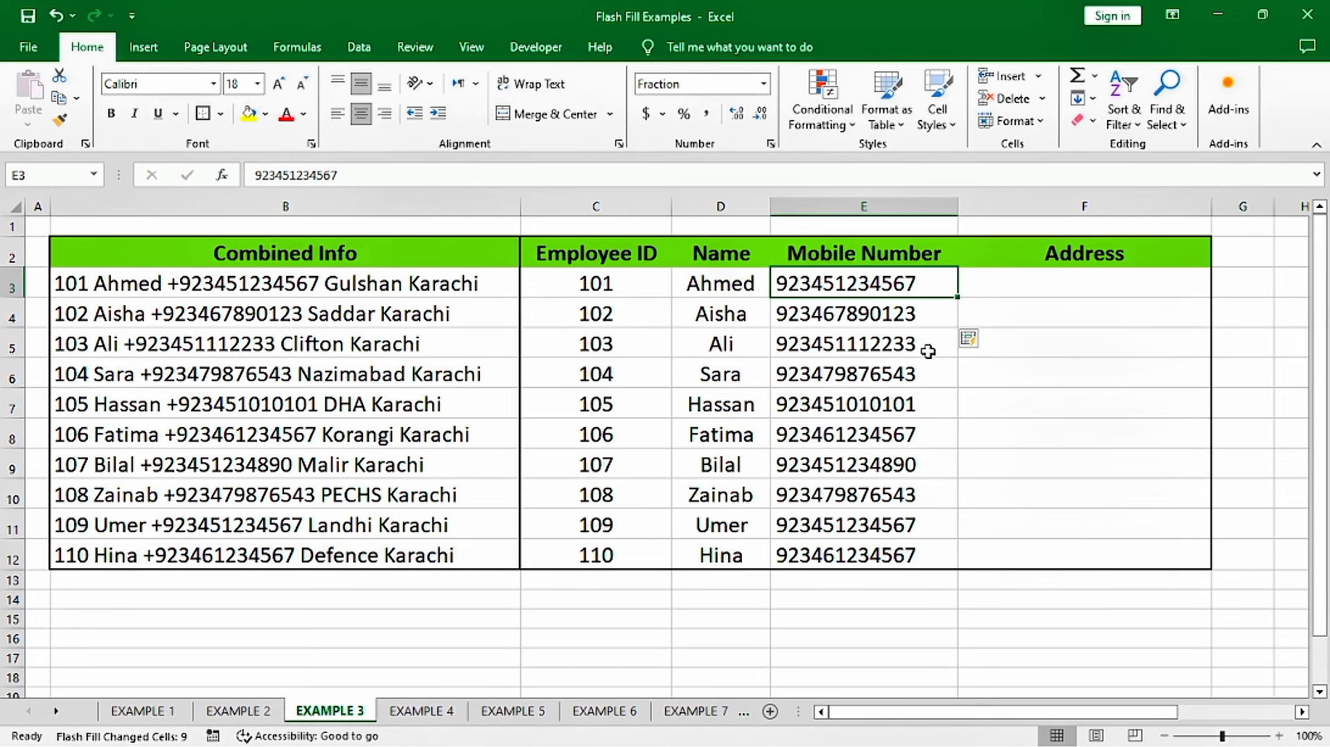
click(1051, 289)
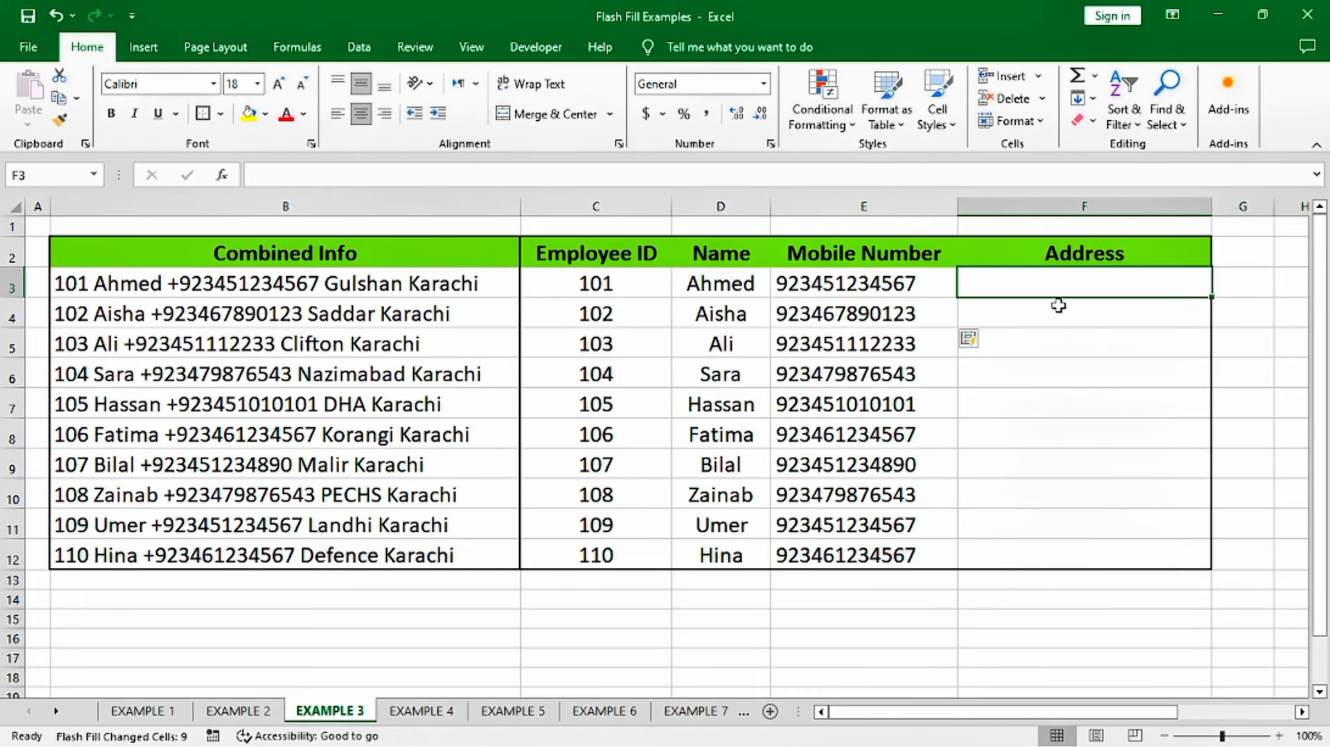
Enter Gulshan Karachi as the first address and Flash Fill the remaining addresses.
text(Gi)
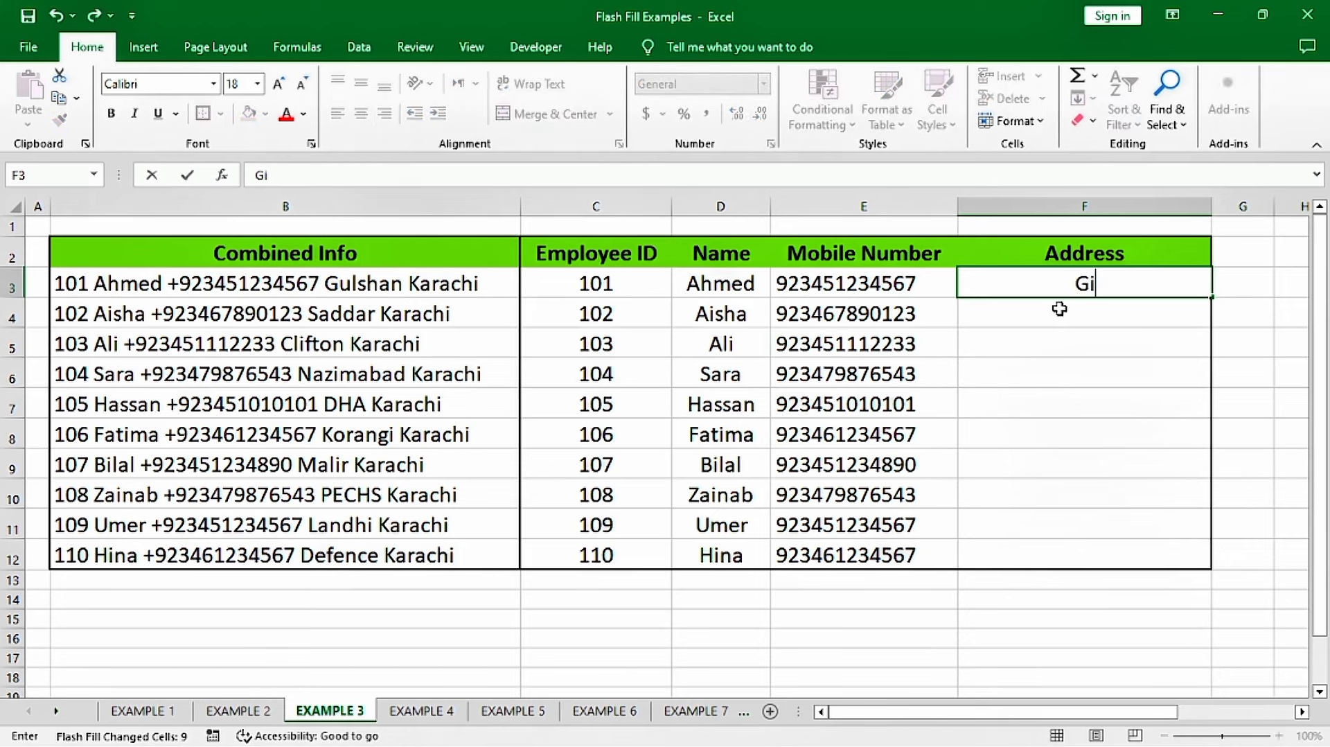
text(ulsh)
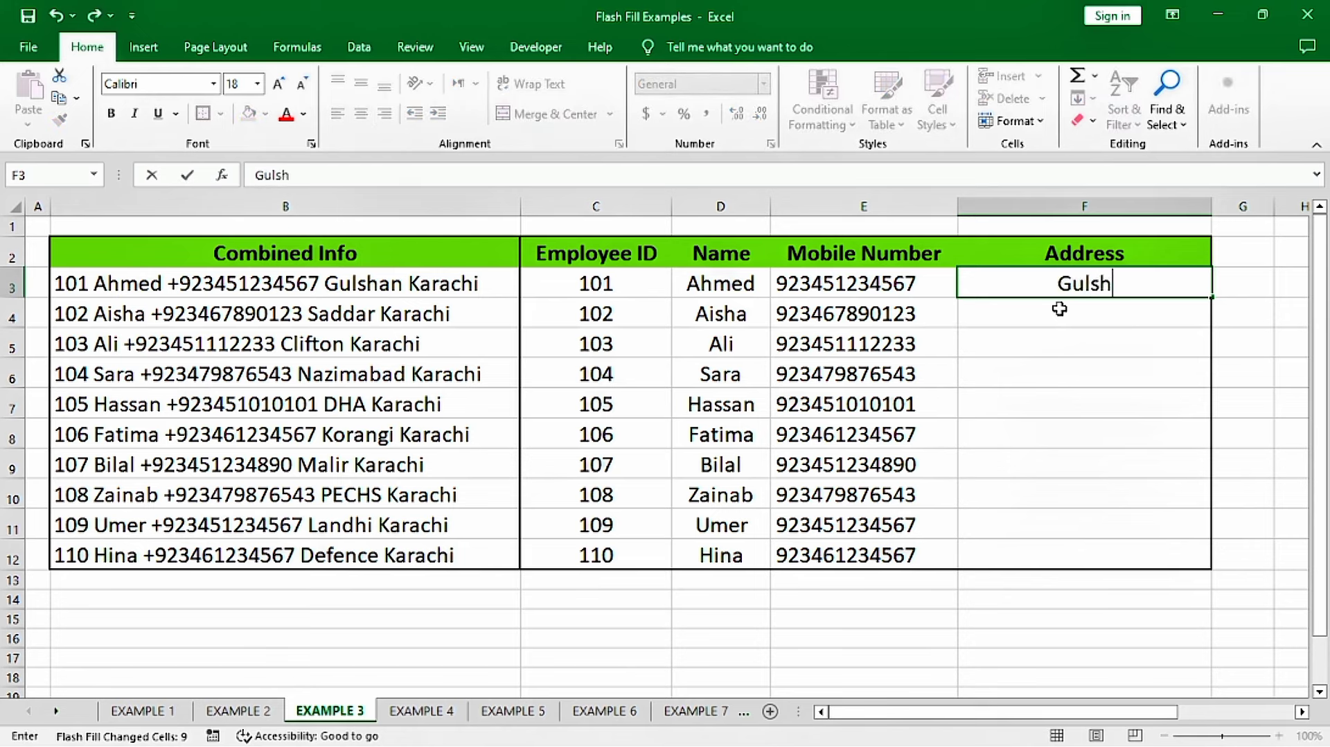
text(an Karac)
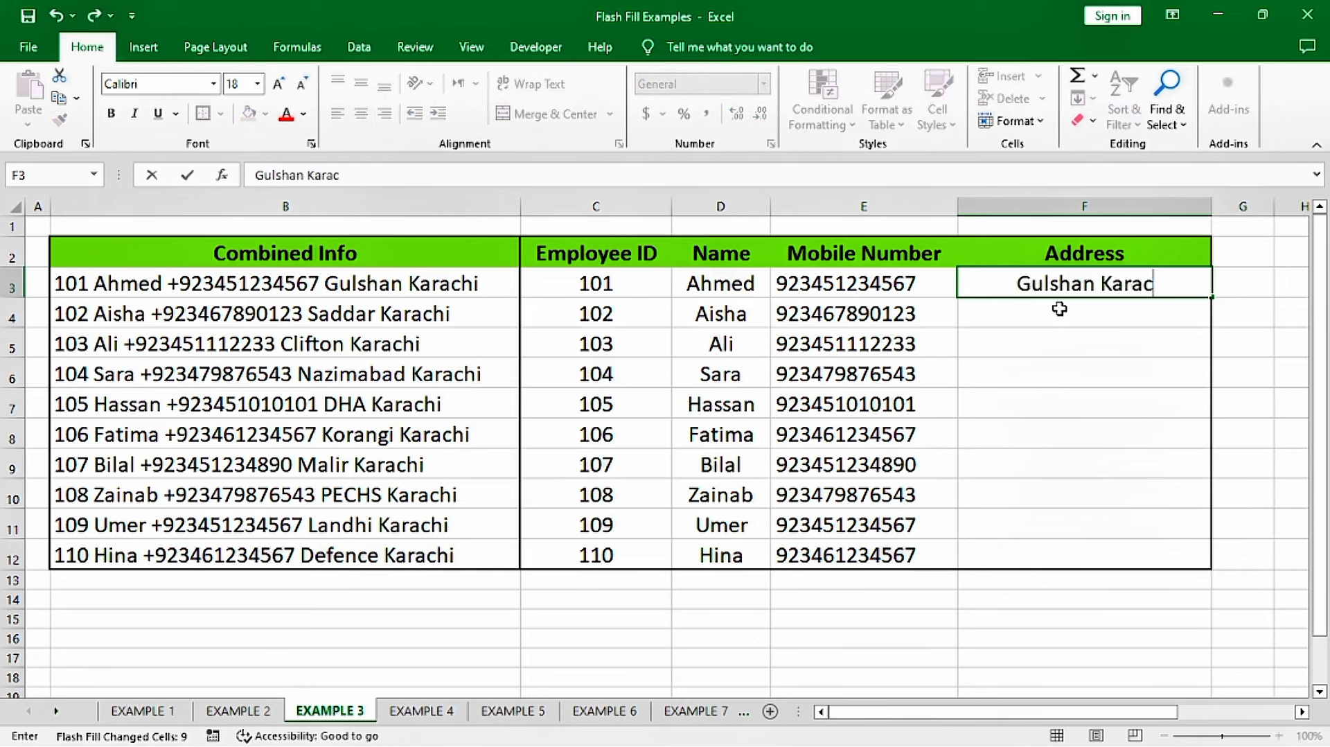
text(hi)
key(Return)
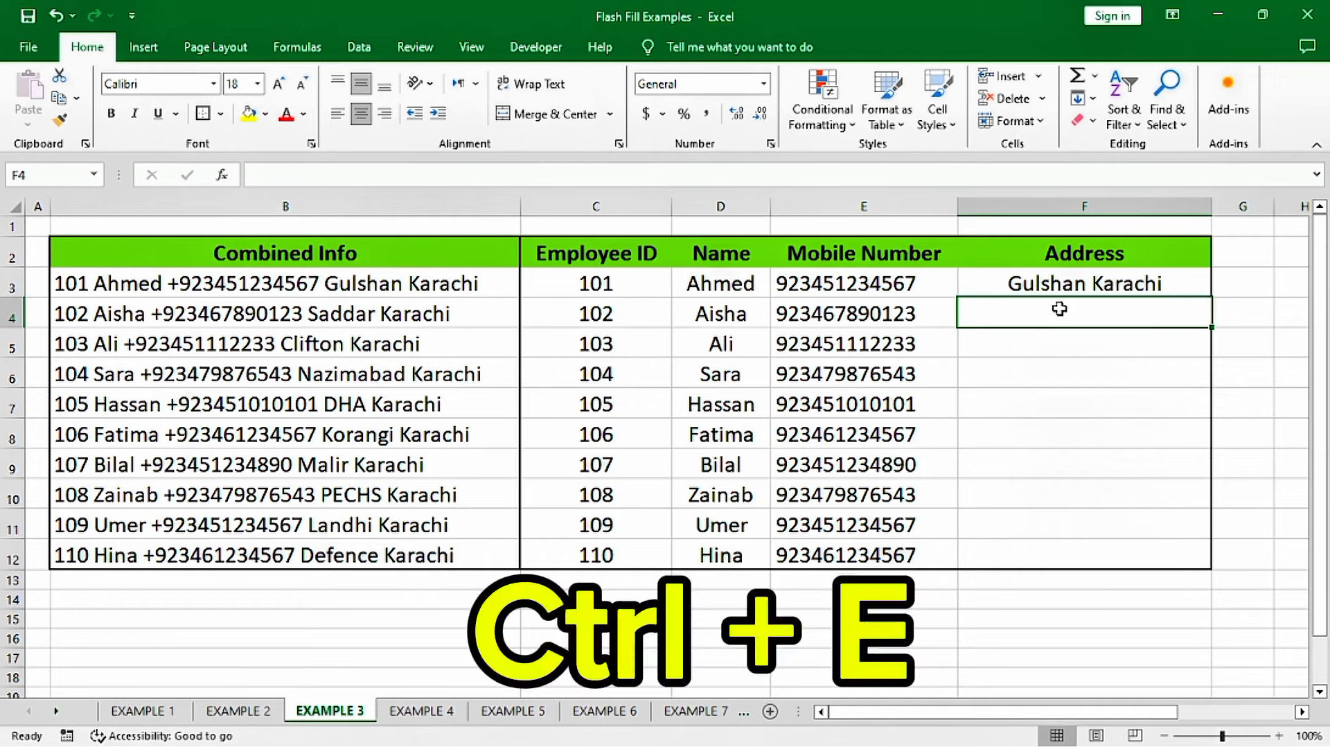
key(ctrl+e)
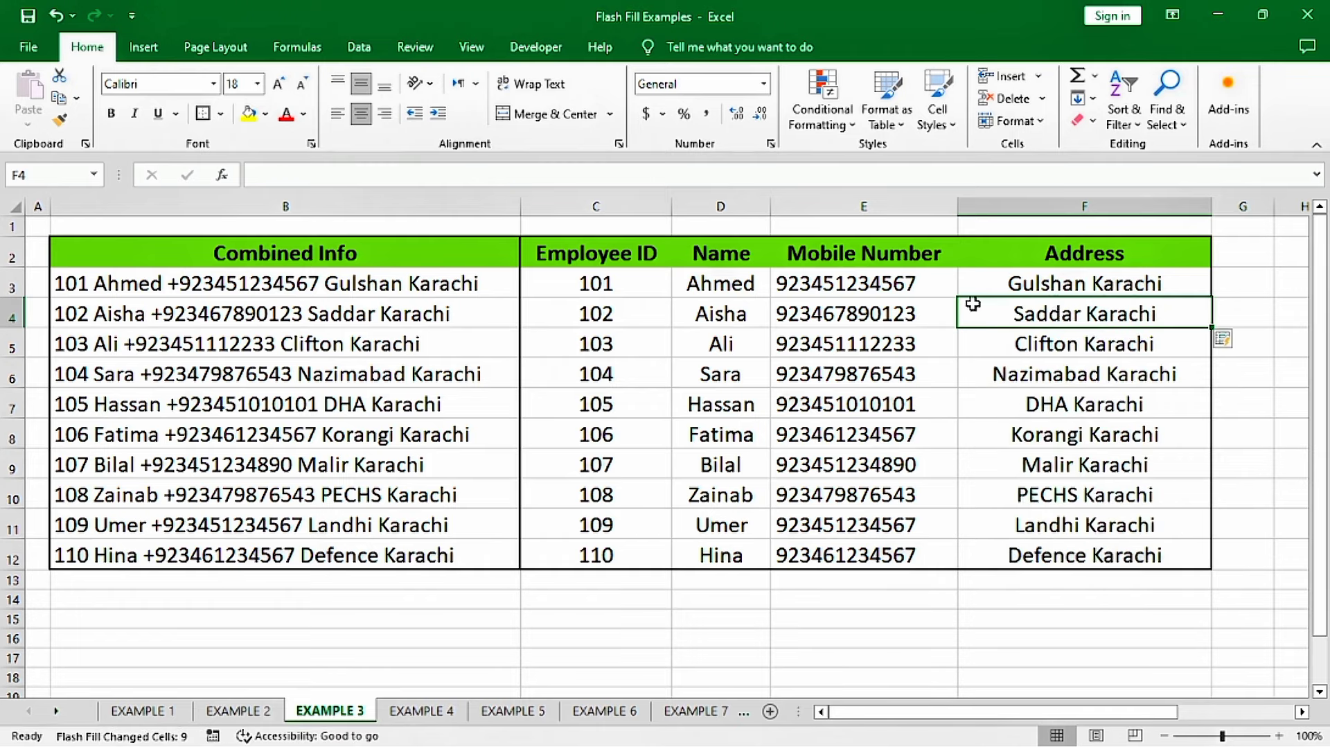
drag(996, 290, 1046, 521)
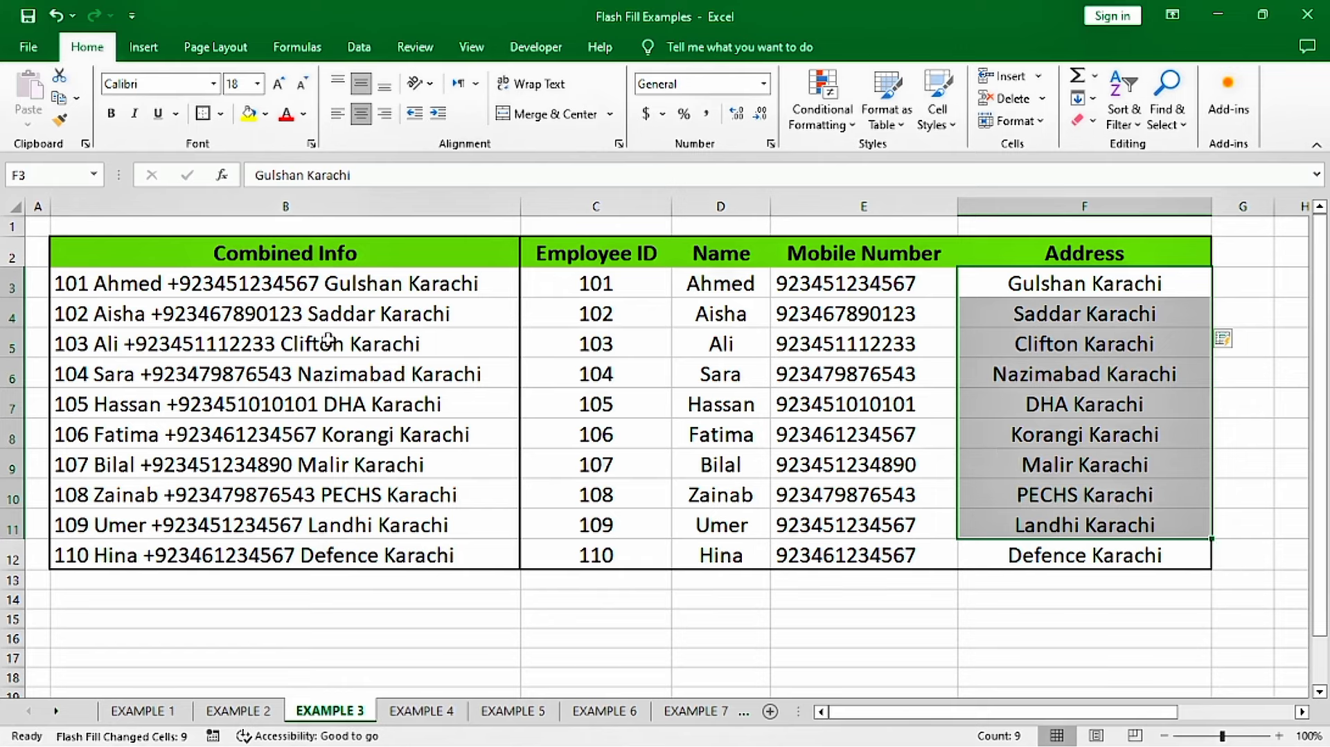
click(1031, 291)
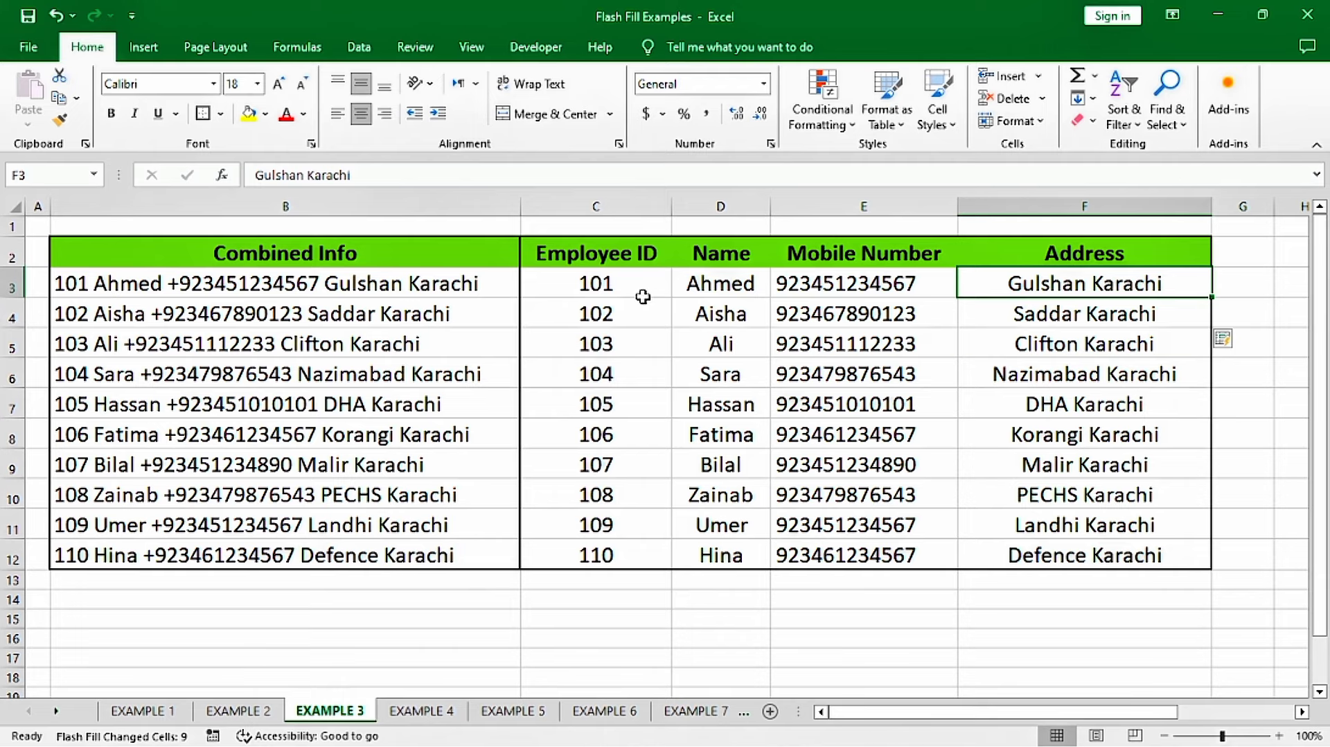
drag(831, 375, 1001, 498)
click(568, 280)
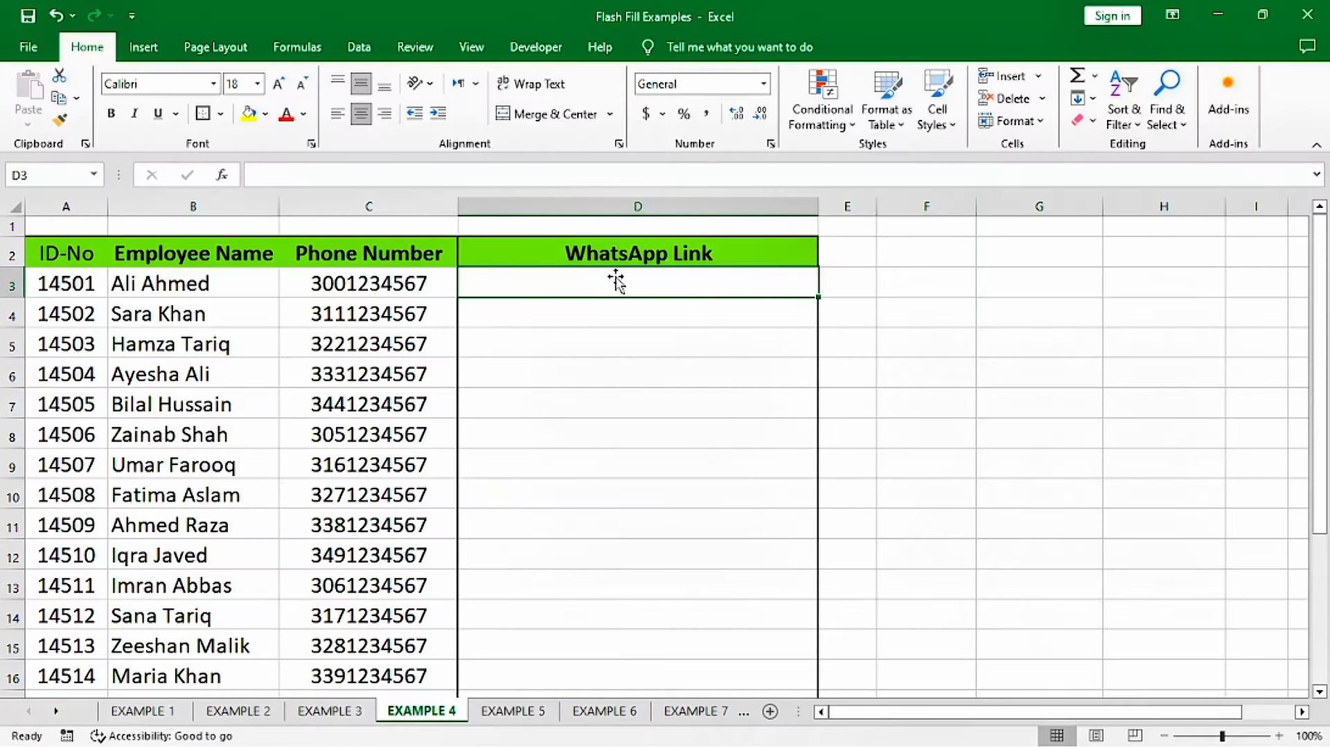
drag(380, 287, 374, 586)
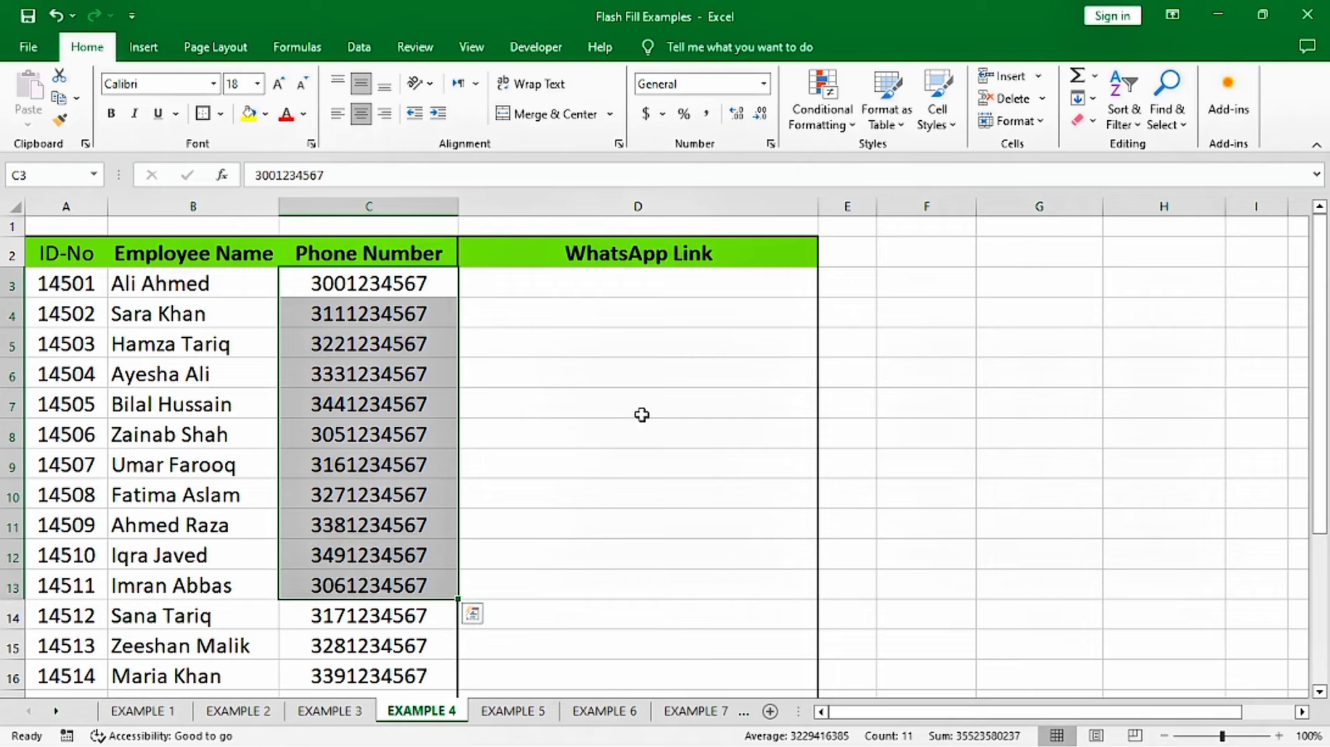
drag(610, 285, 635, 555)
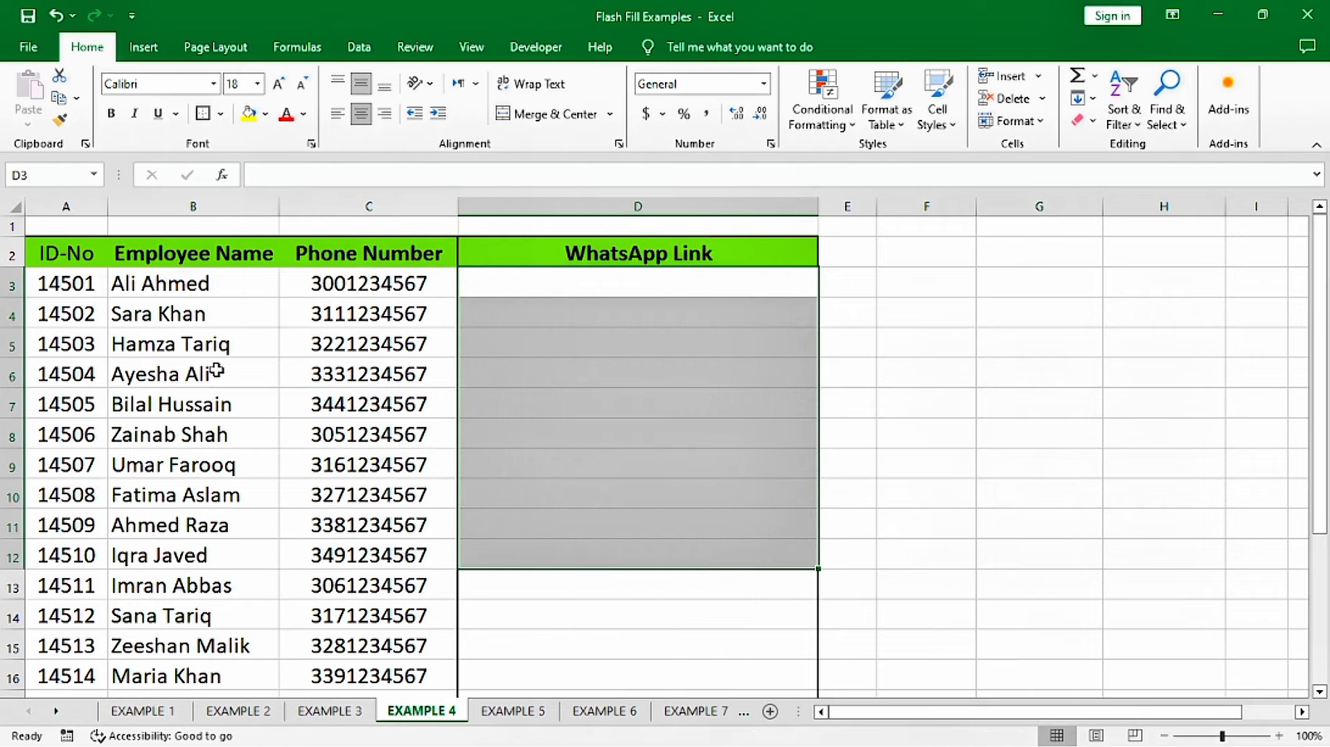
drag(195, 287, 203, 525)
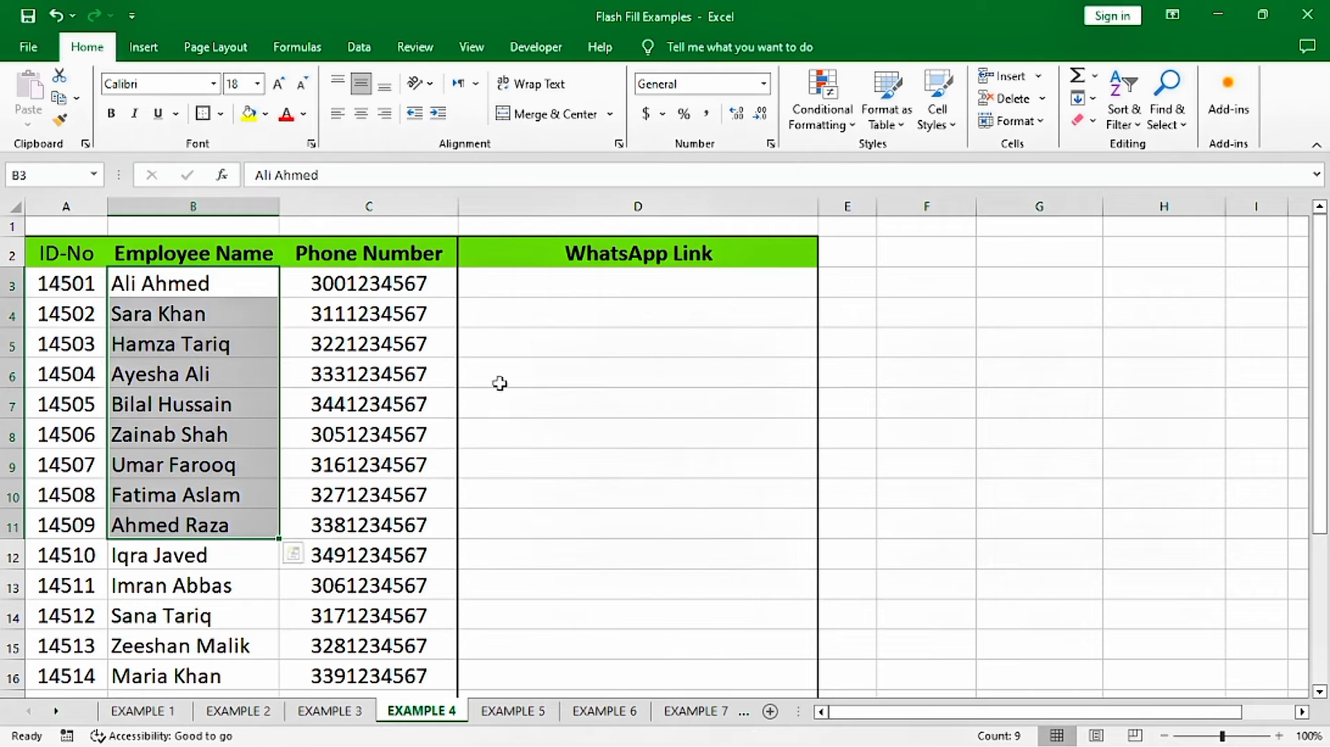
click(668, 292)
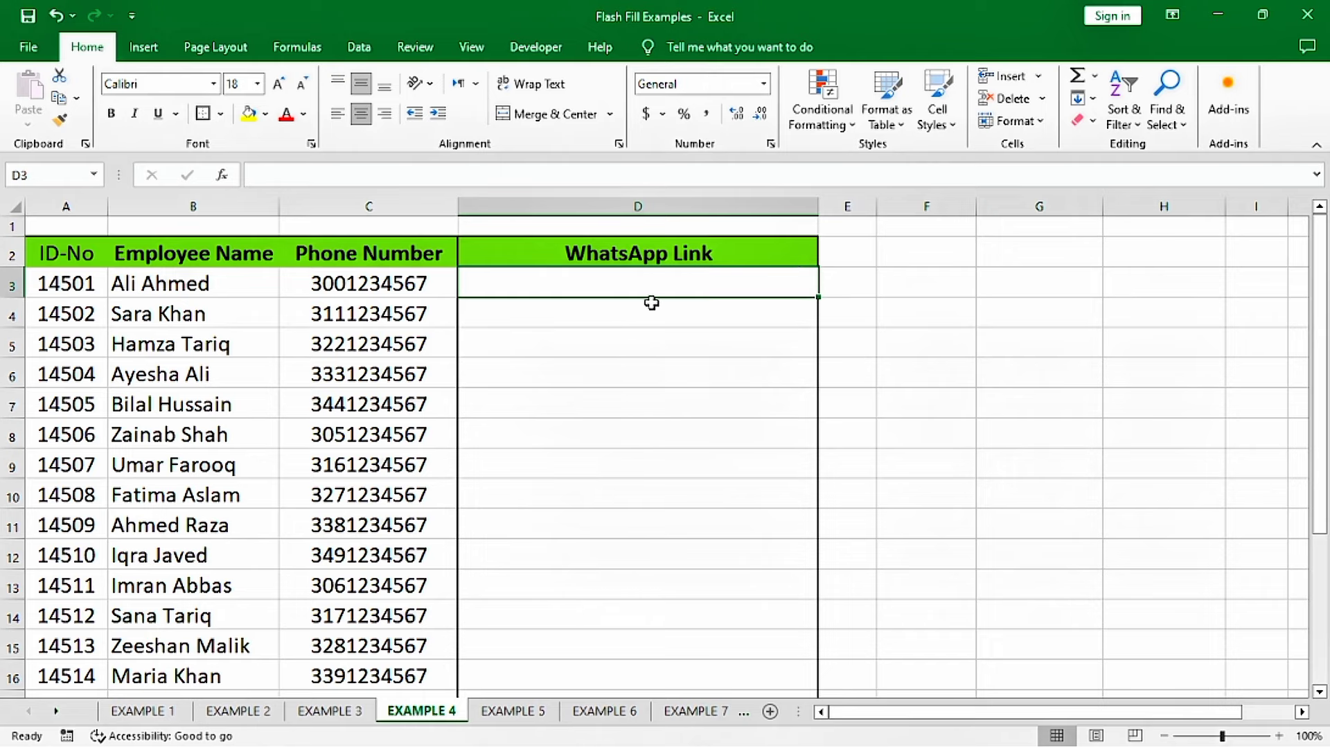
ctrl+scroll(689, 273, up, 2)
scroll(770, 287, up, 1)
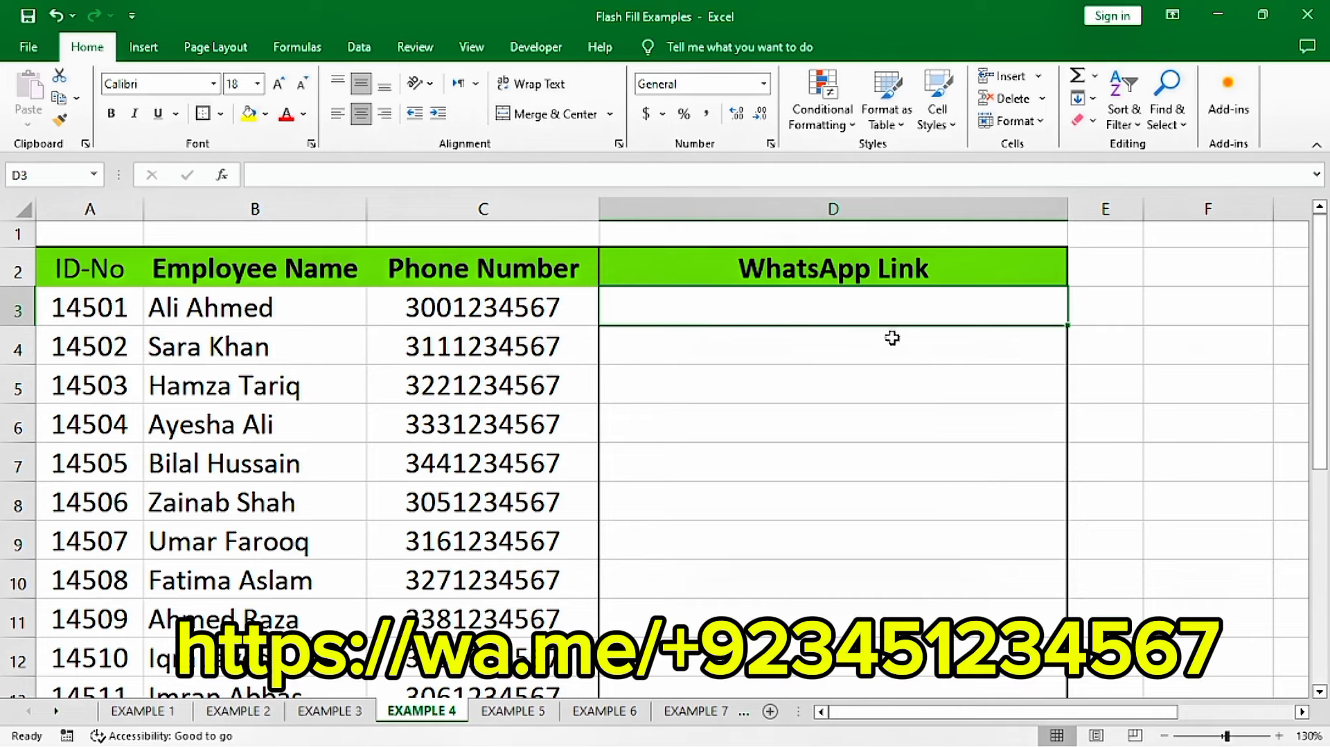
text(htt)
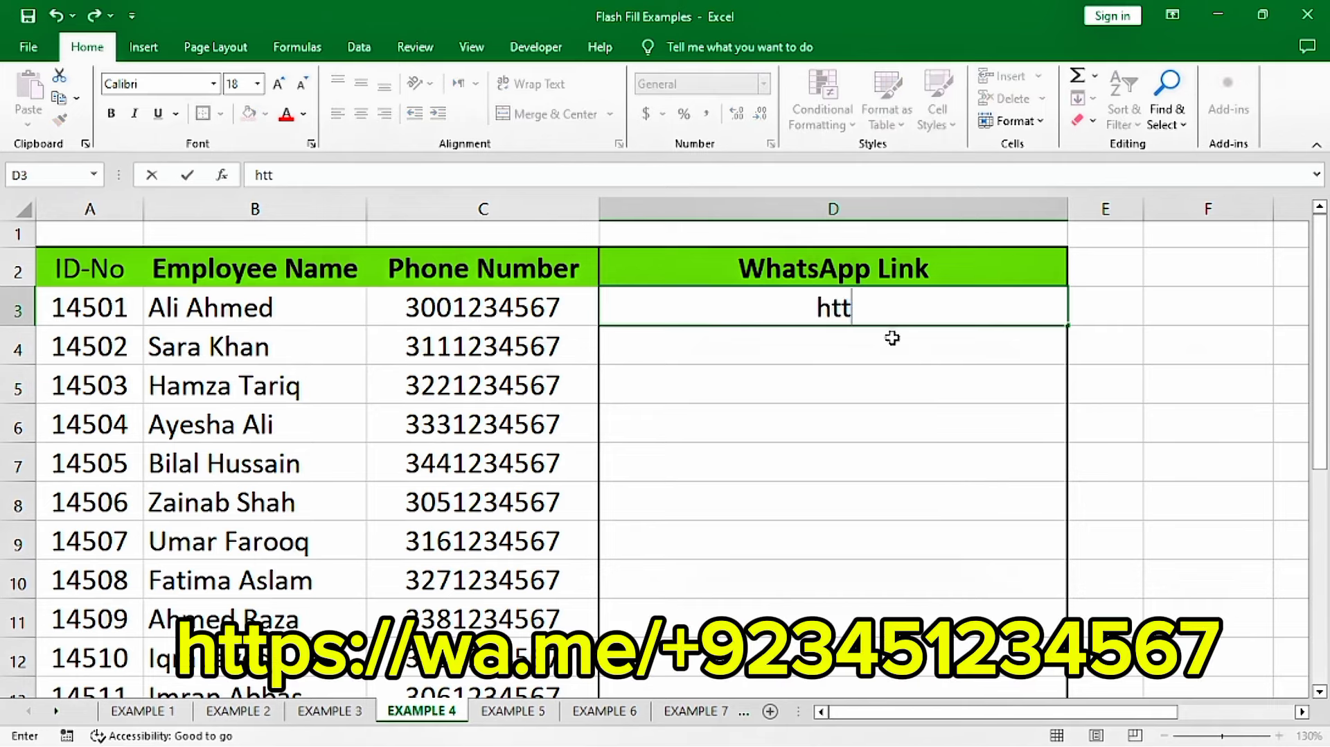
text(ps:)
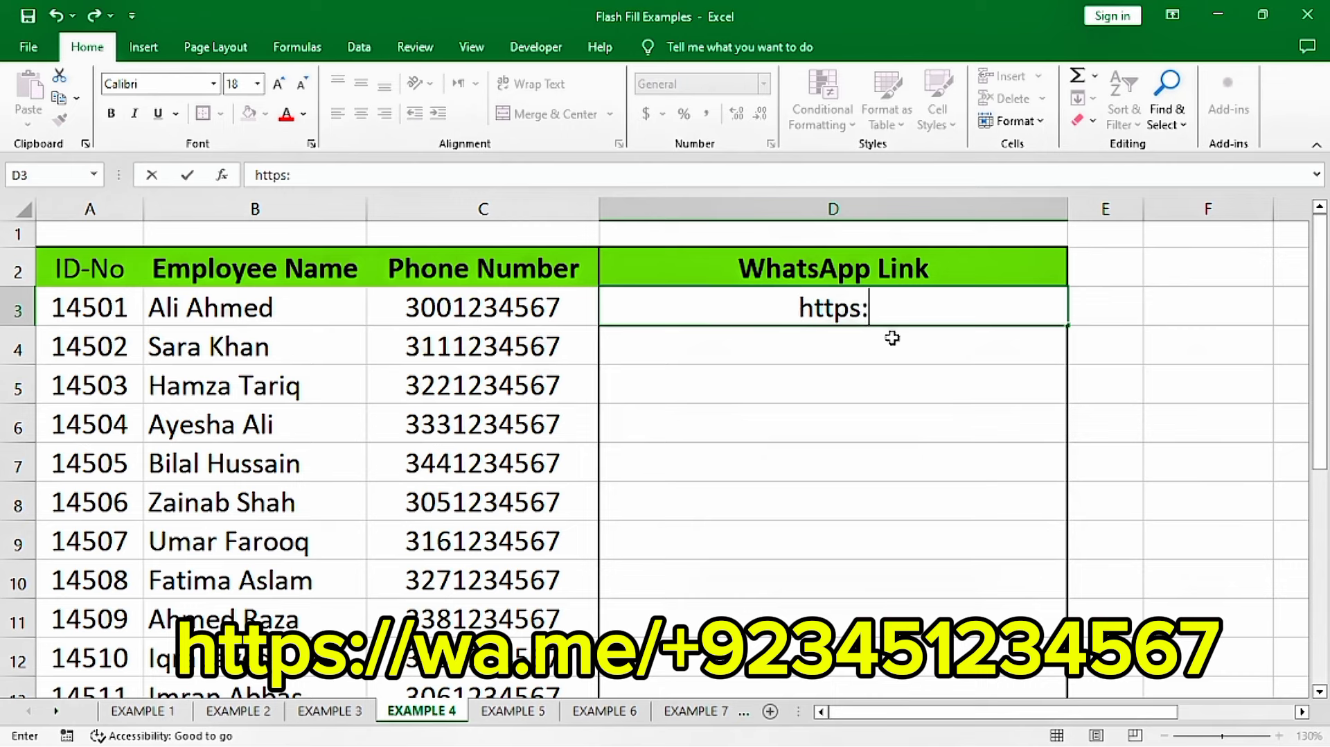
text(//w)
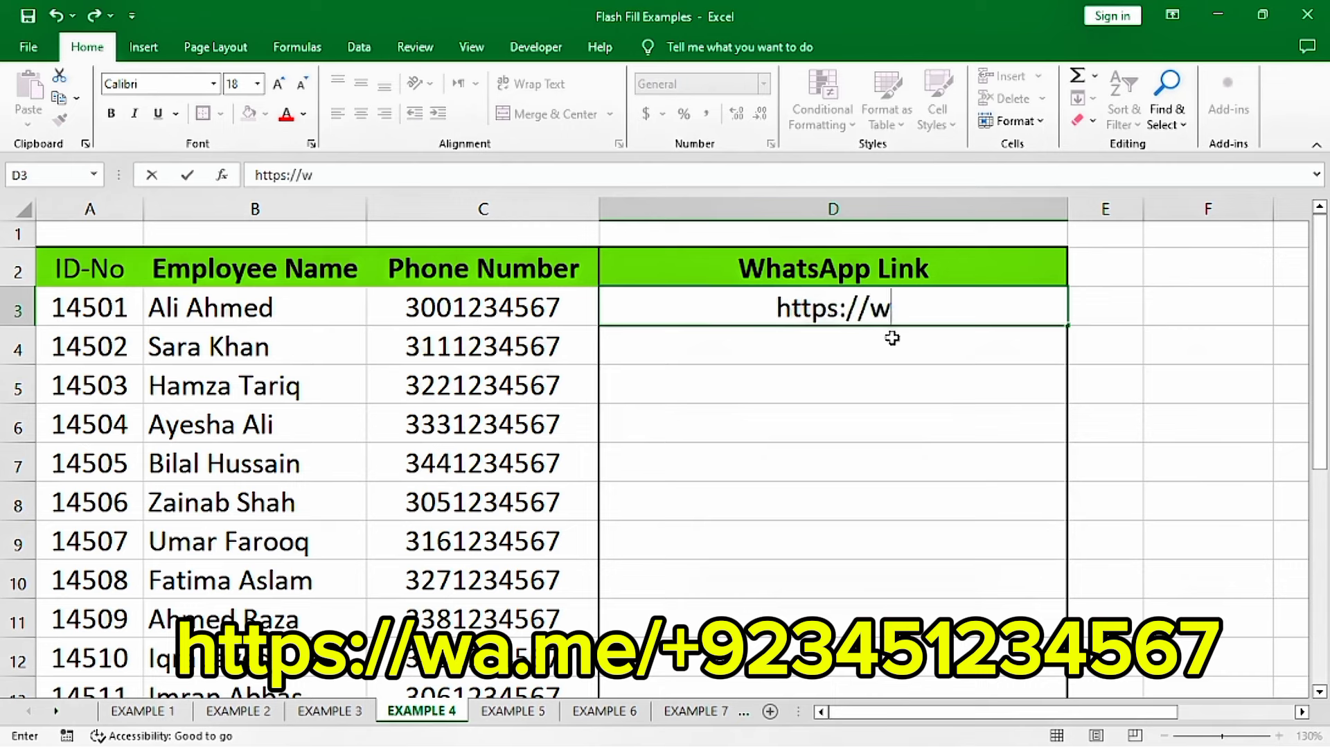
text(a.me)
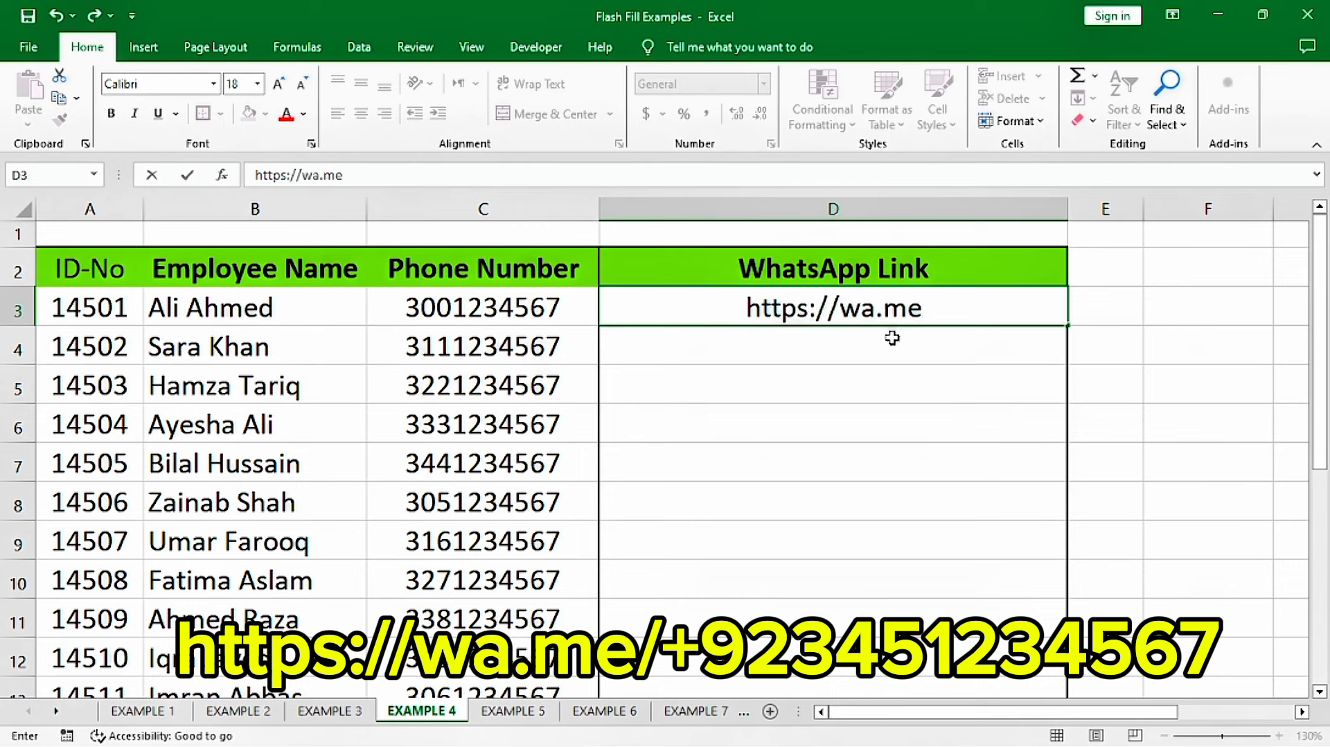
text(/)
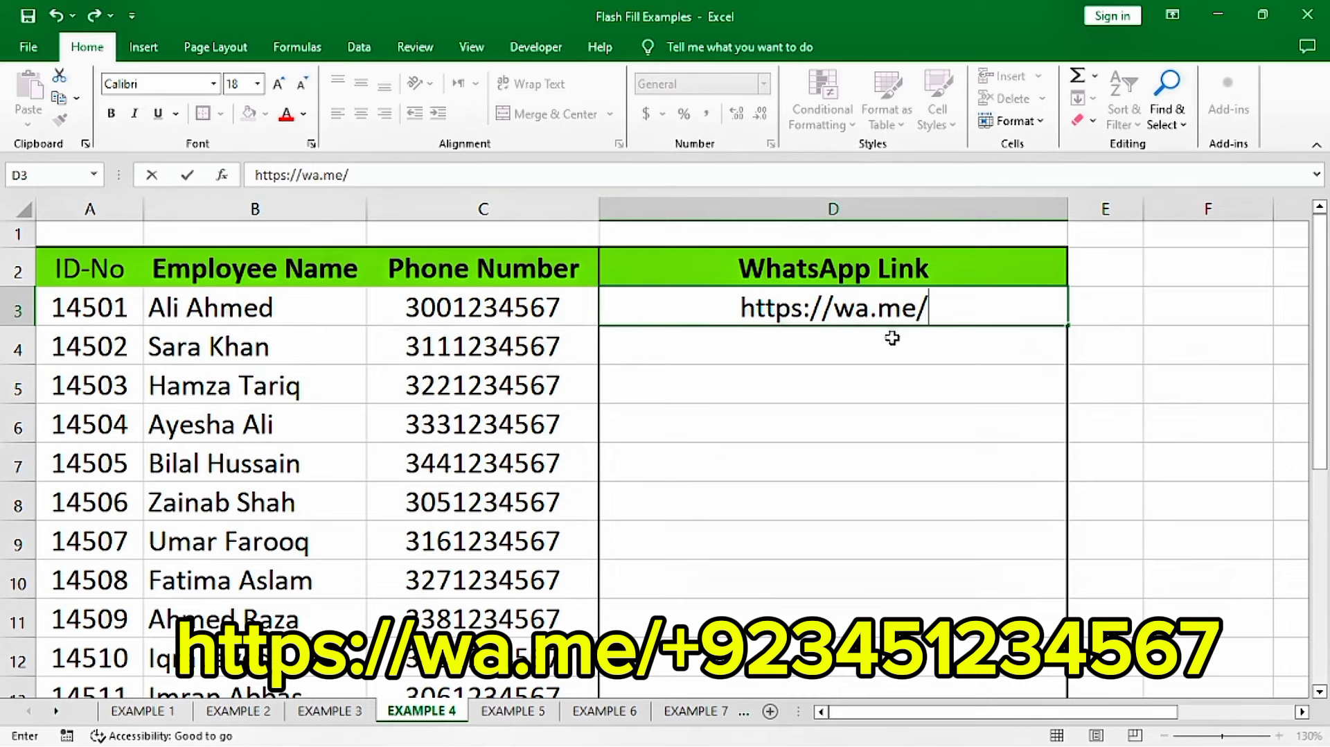
text(+)
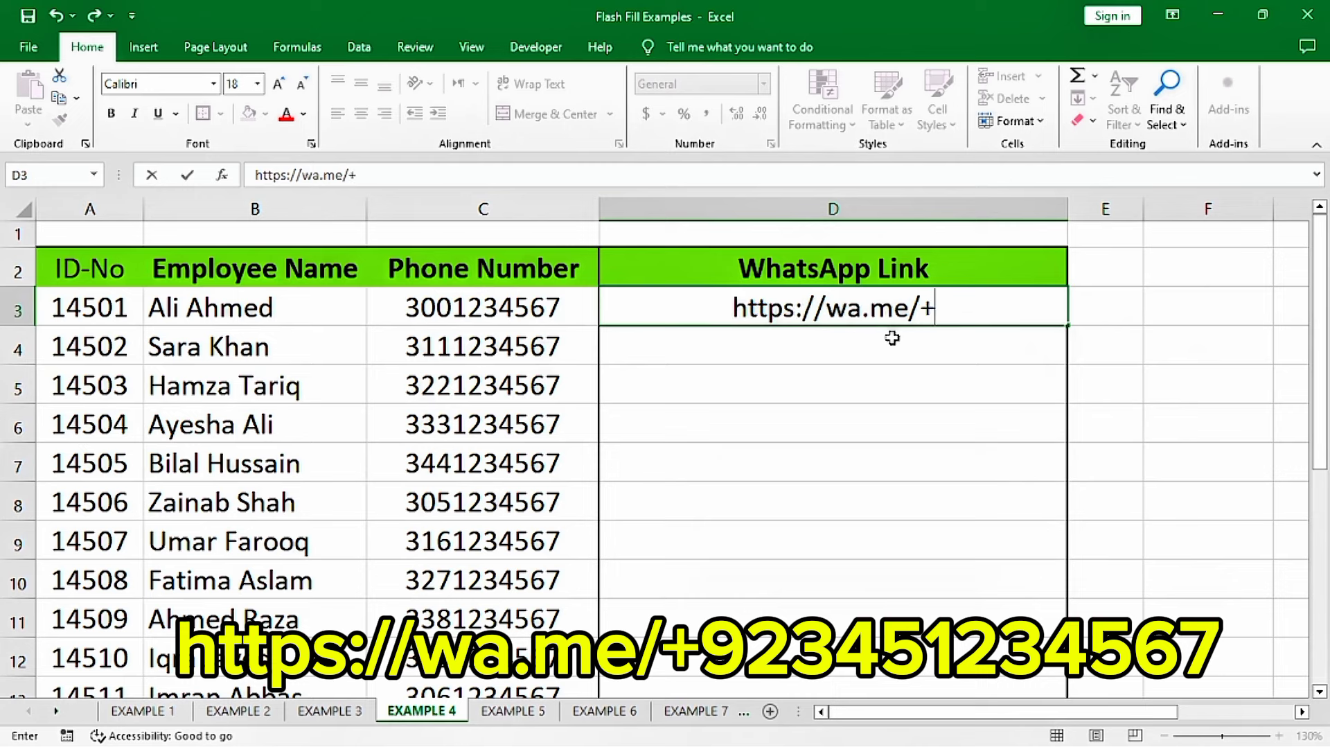
text(92)
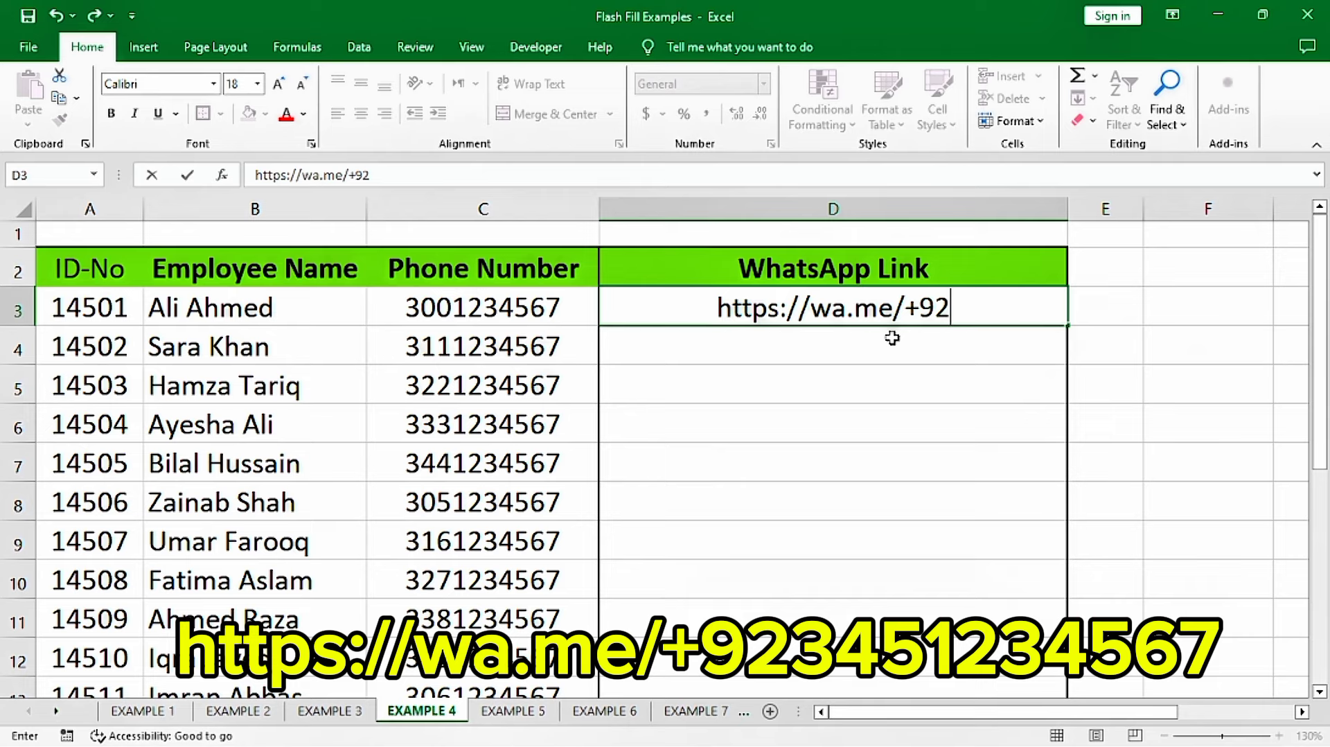
text(300123)
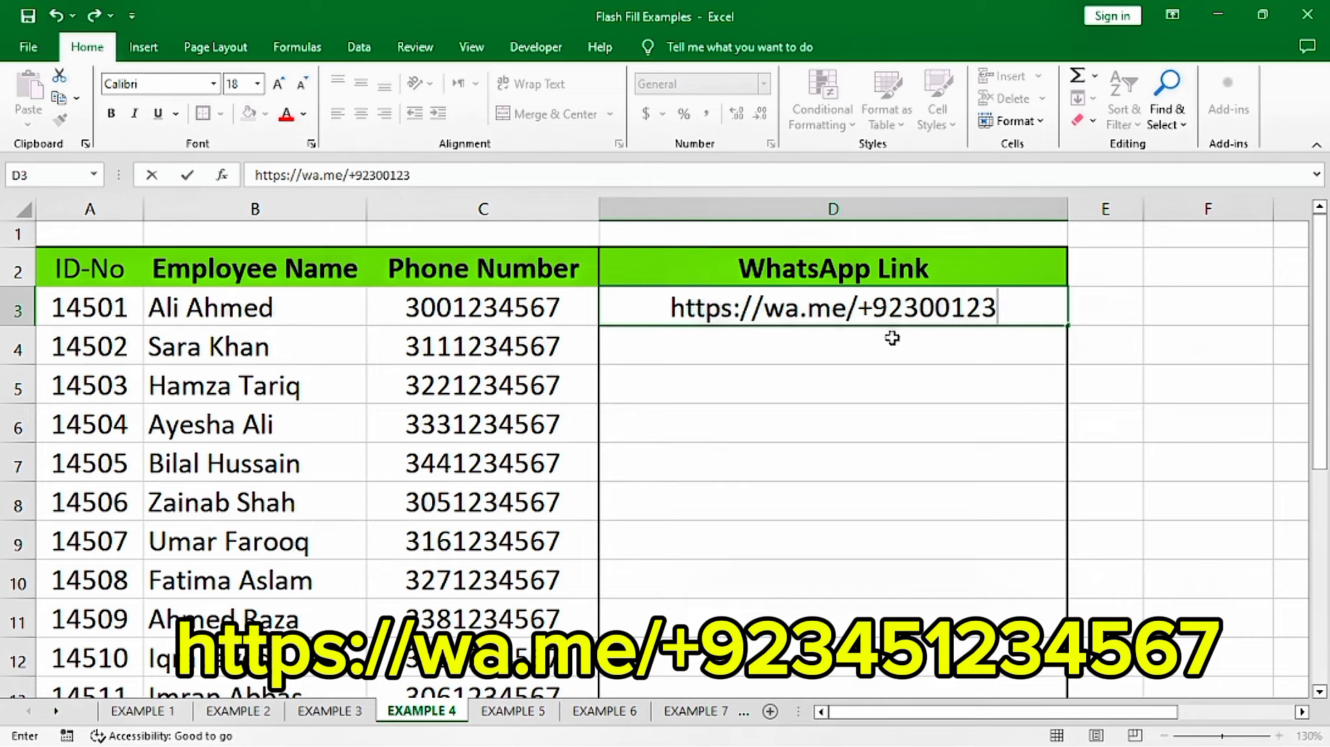
text(4567)
key(Return)
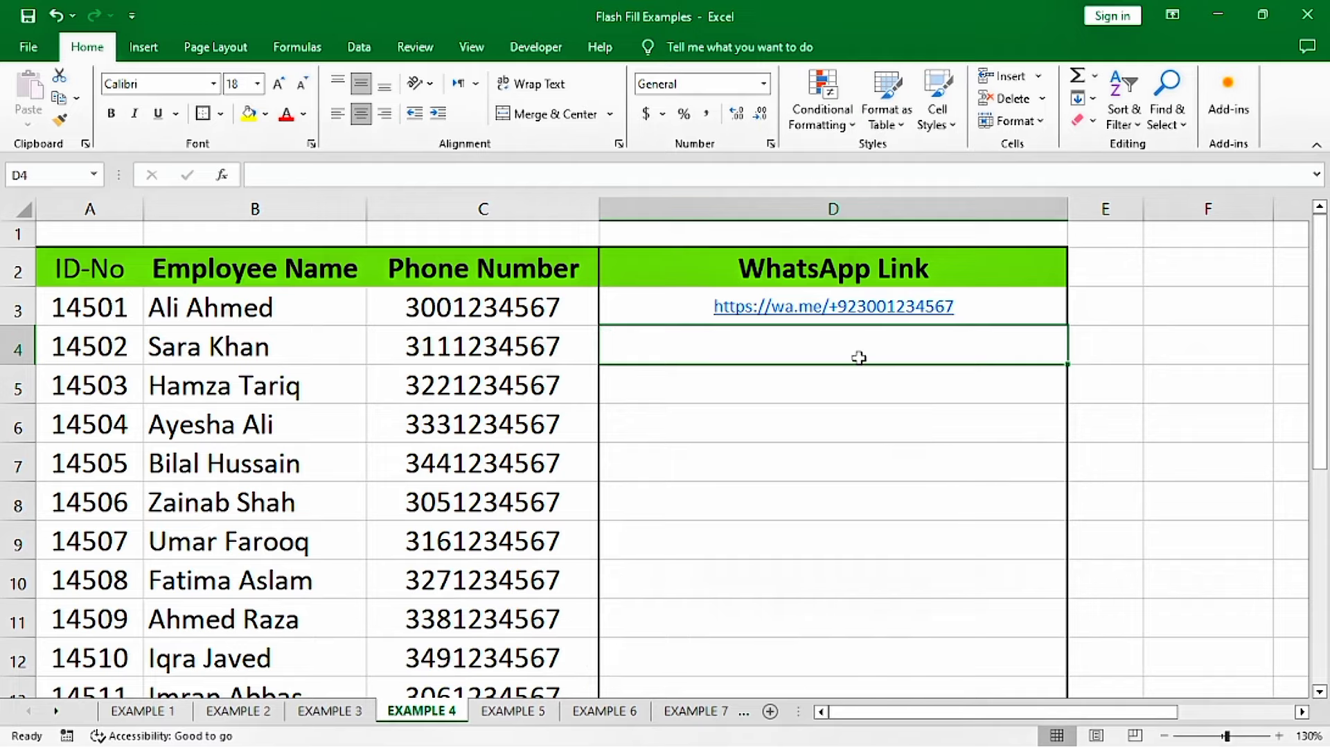
key(ctrl+e)
scroll(950, 450, down, 3)
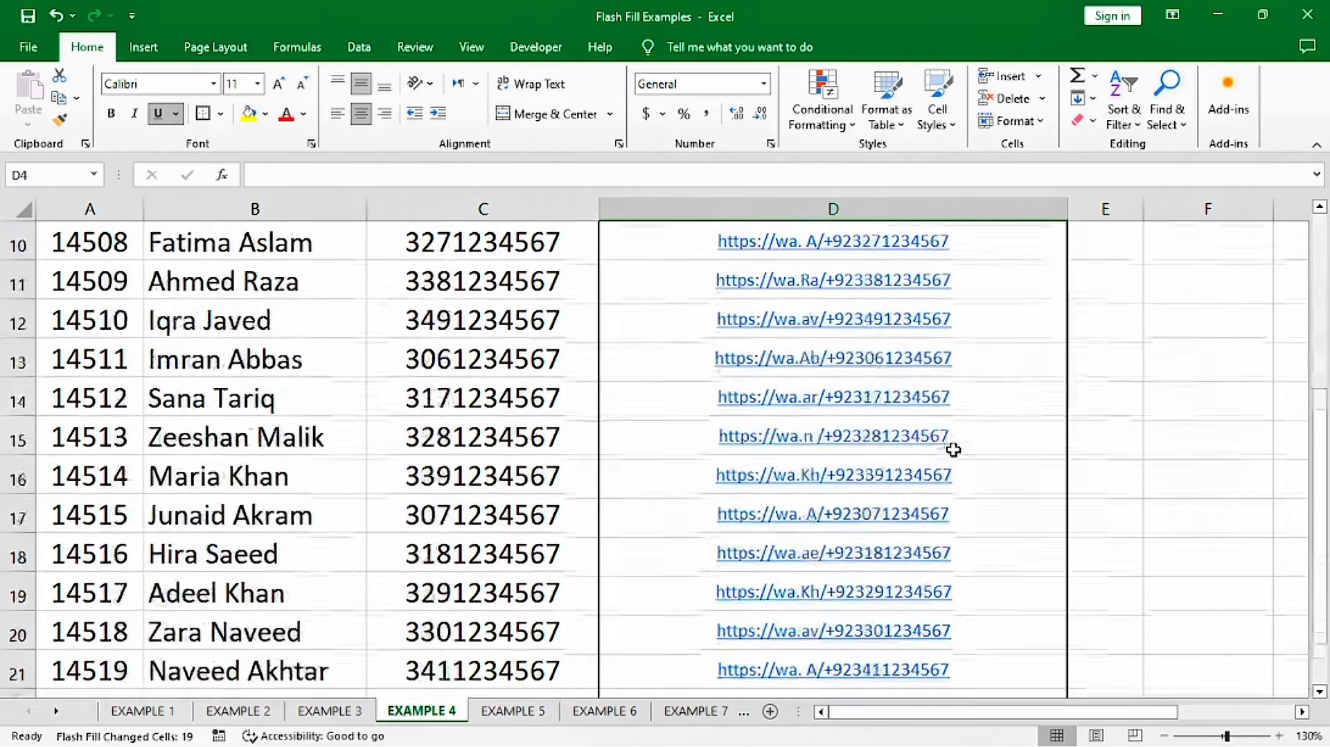
scroll(954, 451, down, 2)
scroll(953, 450, up, 5)
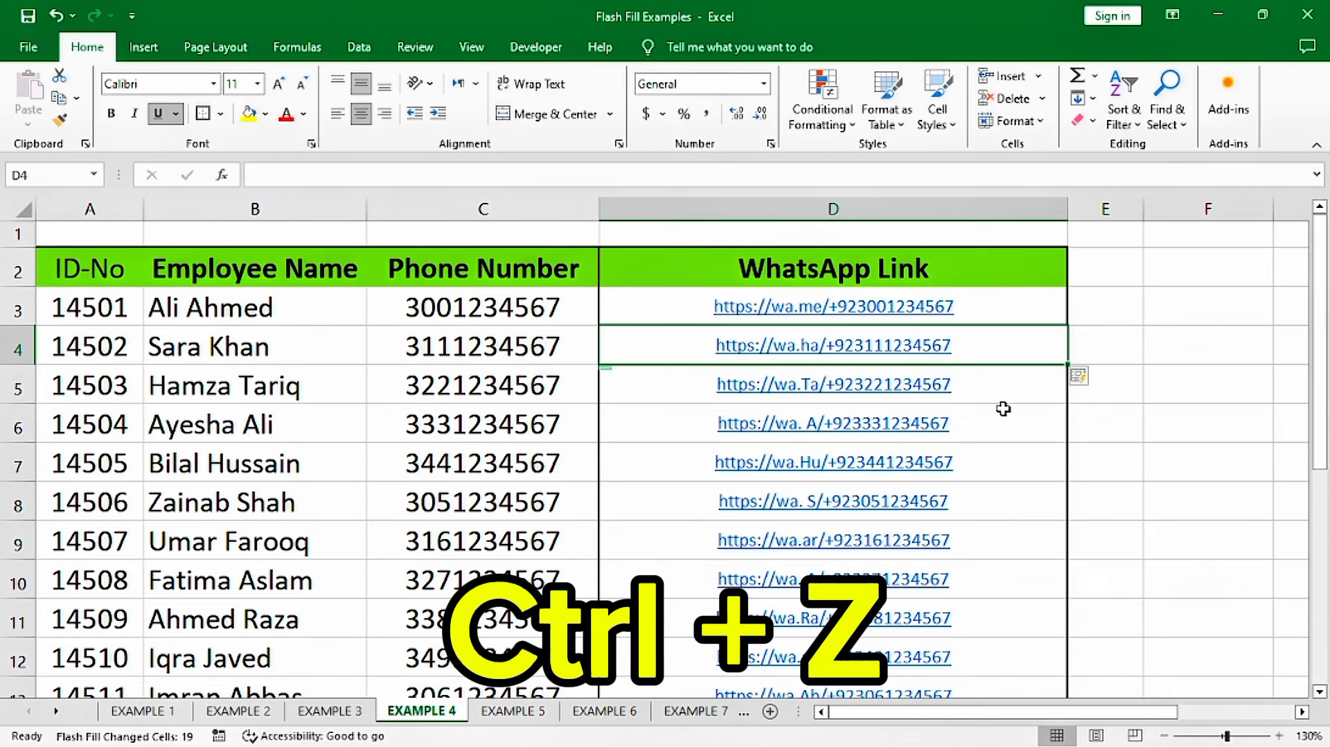
key(ctrl+z)
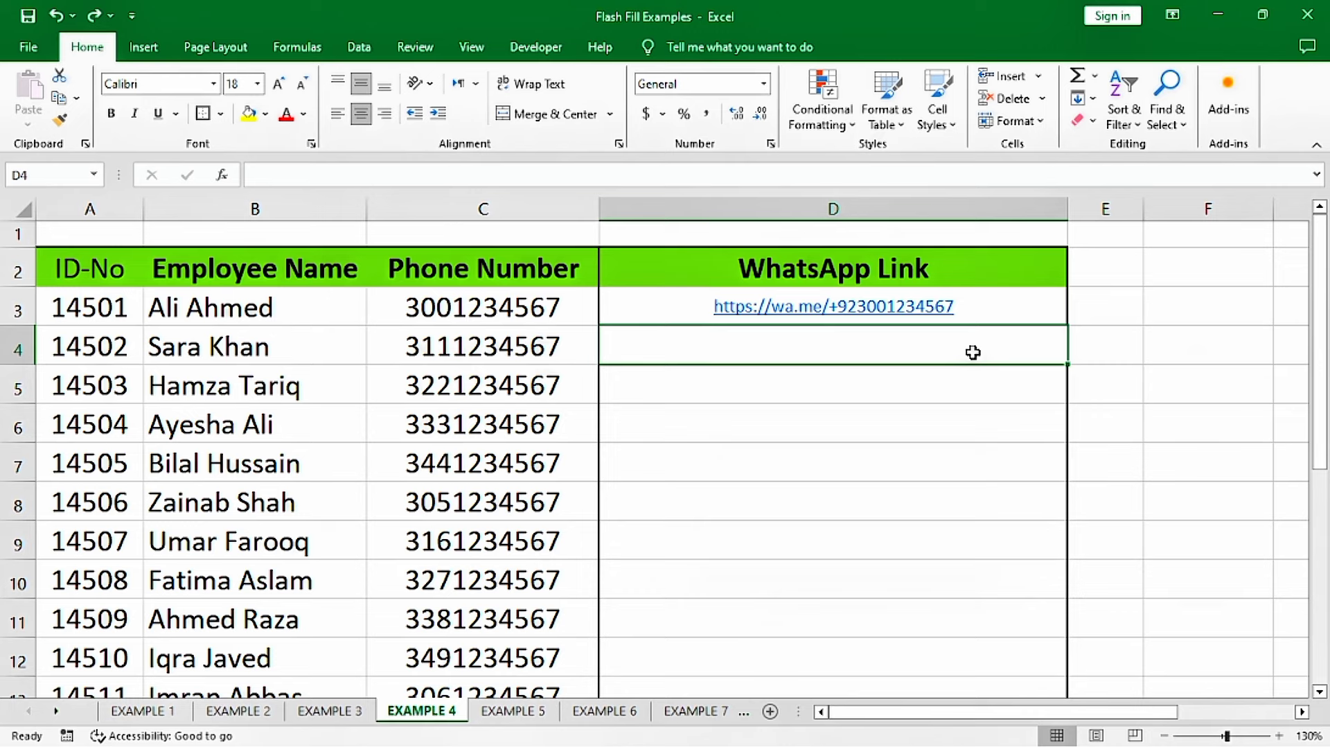
click(956, 386)
click(935, 353)
text(h)
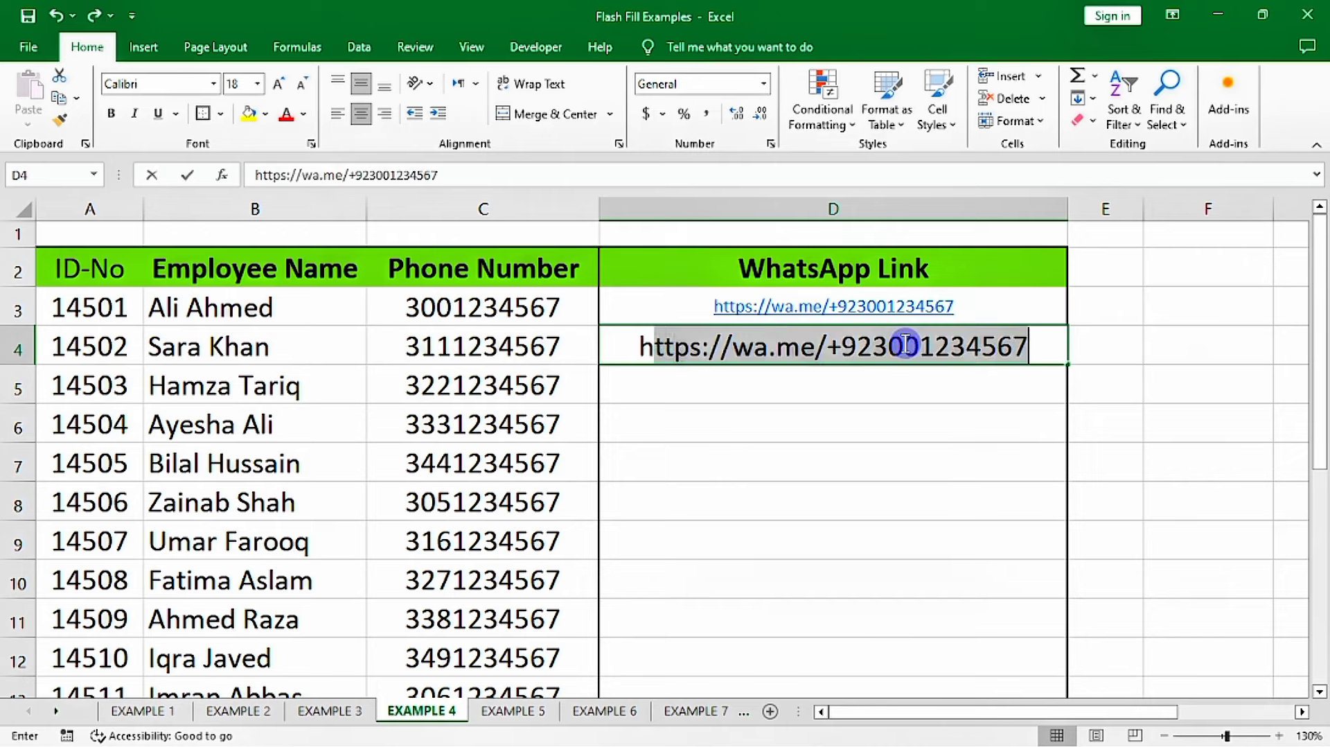
text(ttps)
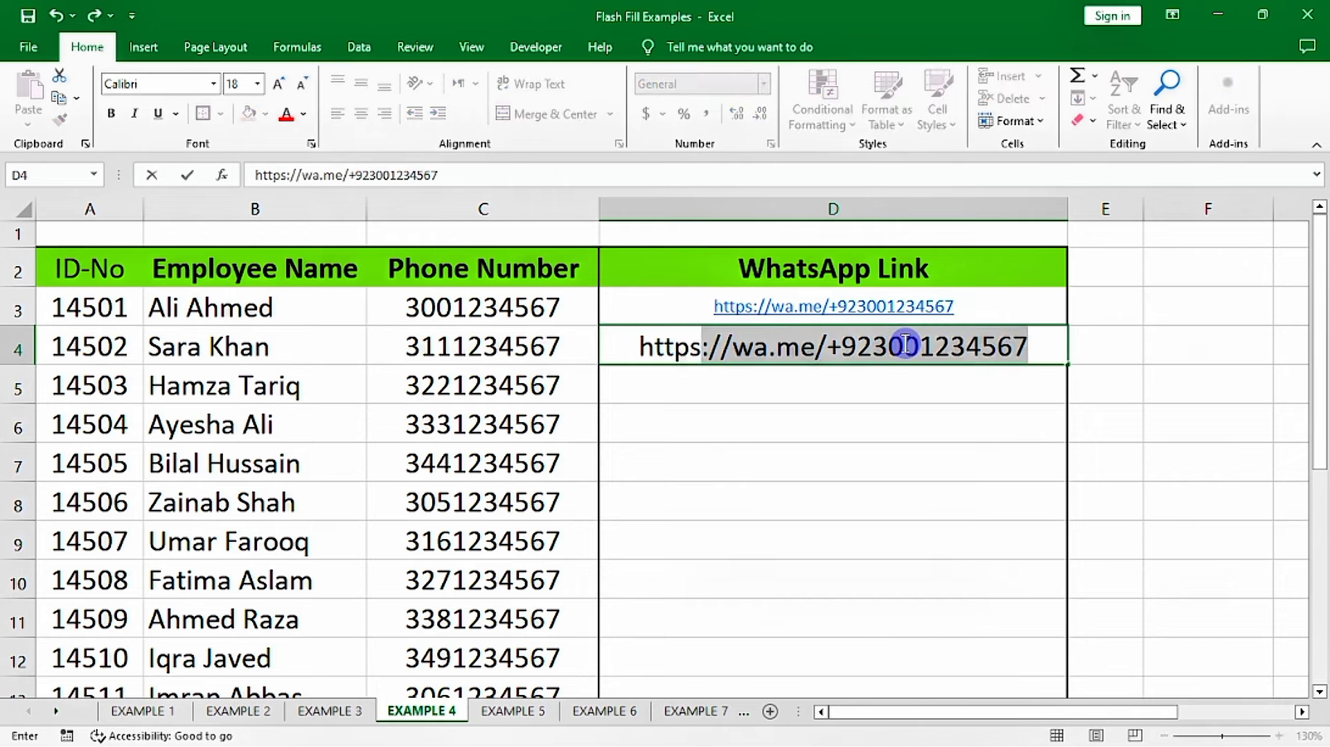
text(://)
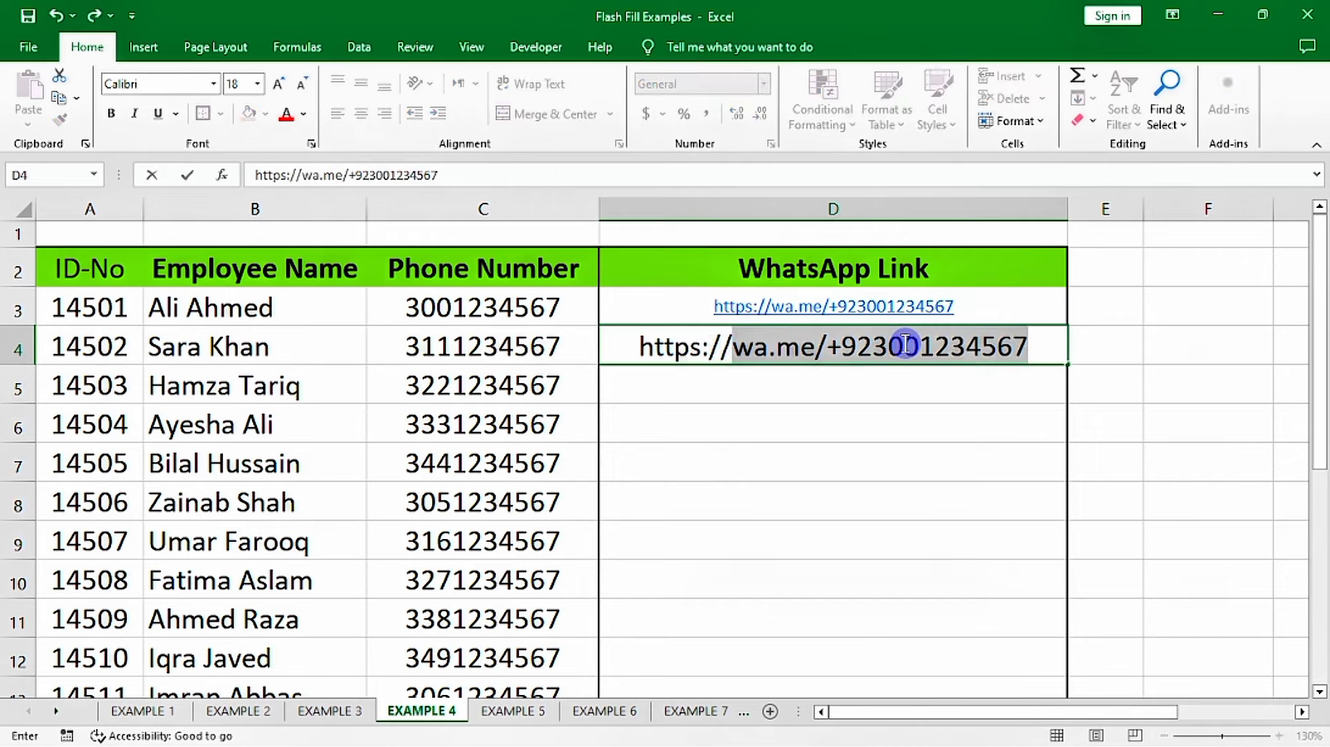
text(wa.m)
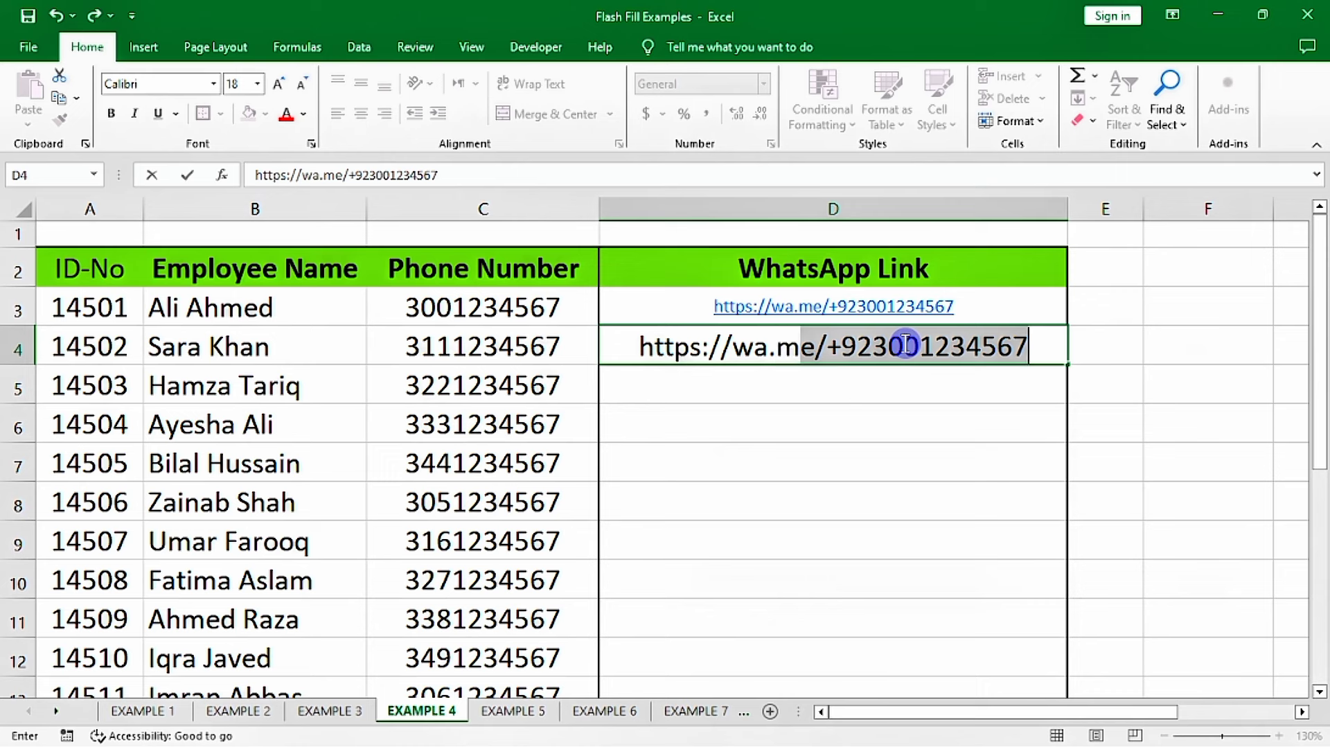
text(e/)
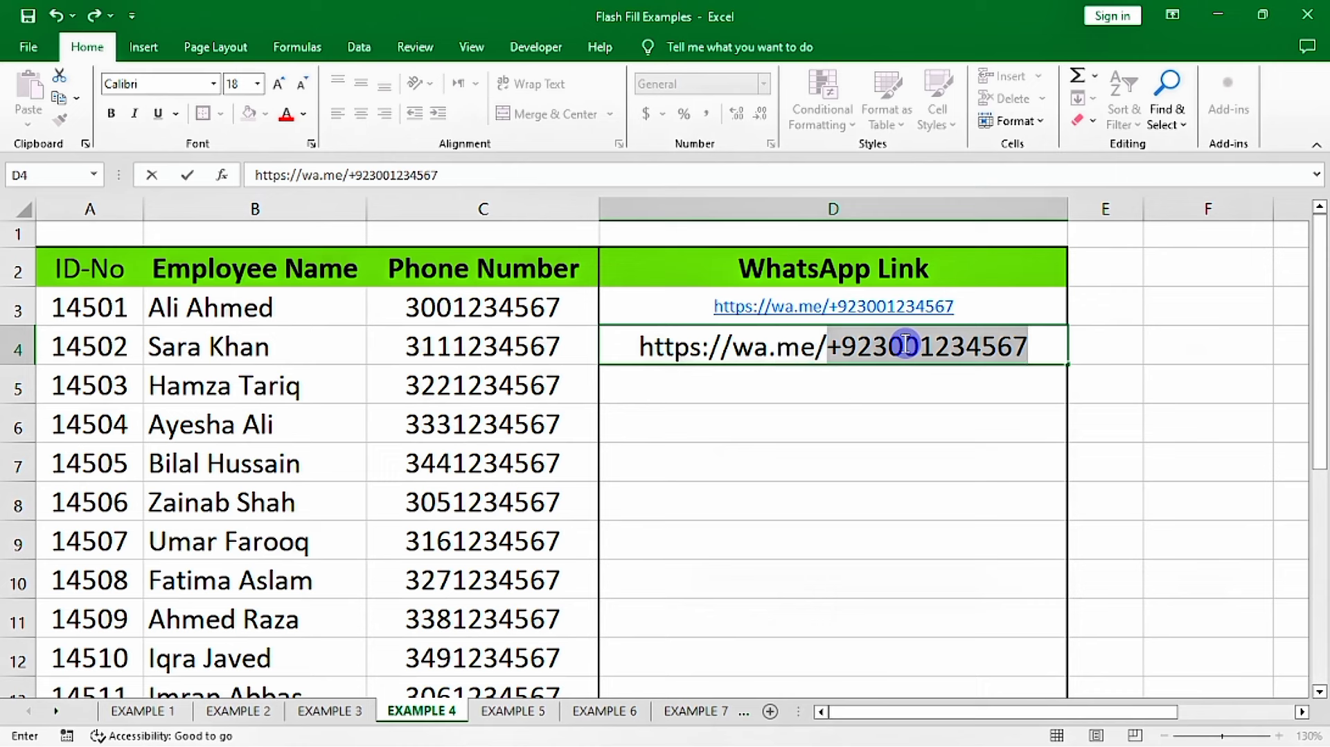
text(+9231)
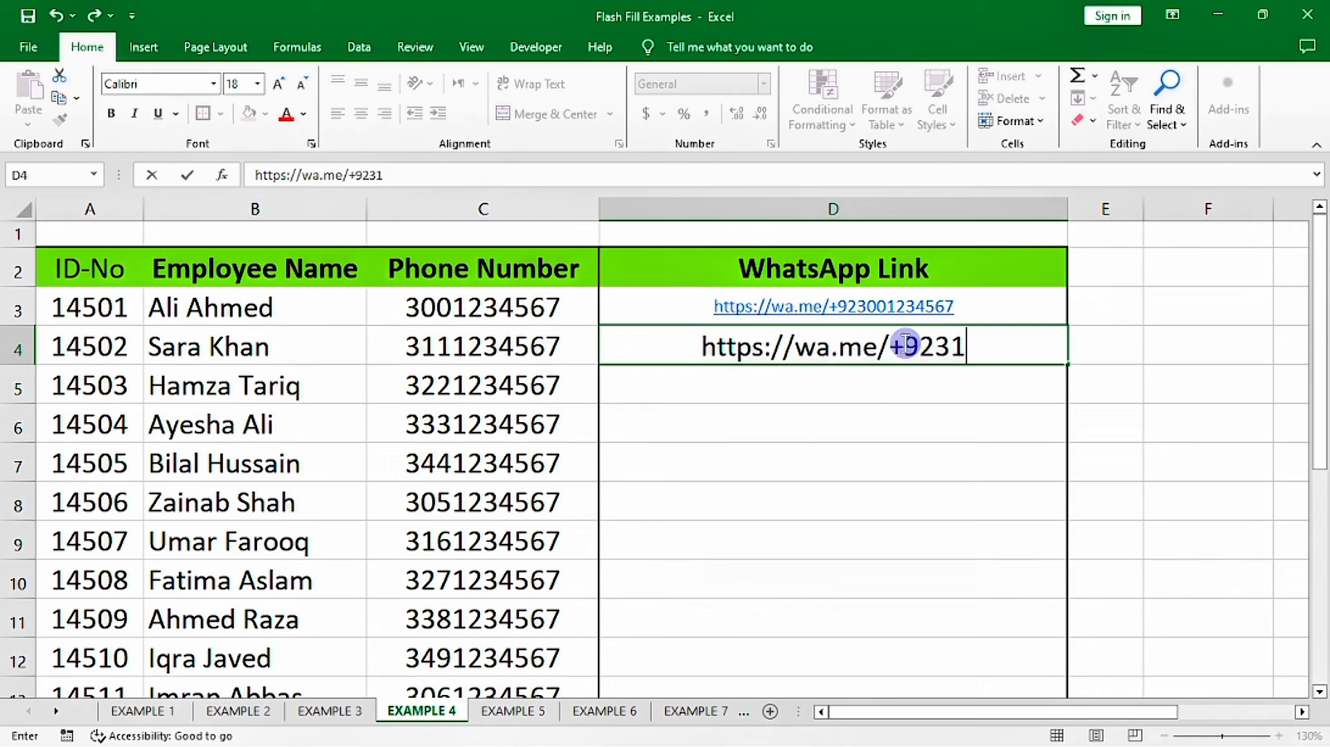
text(11234567)
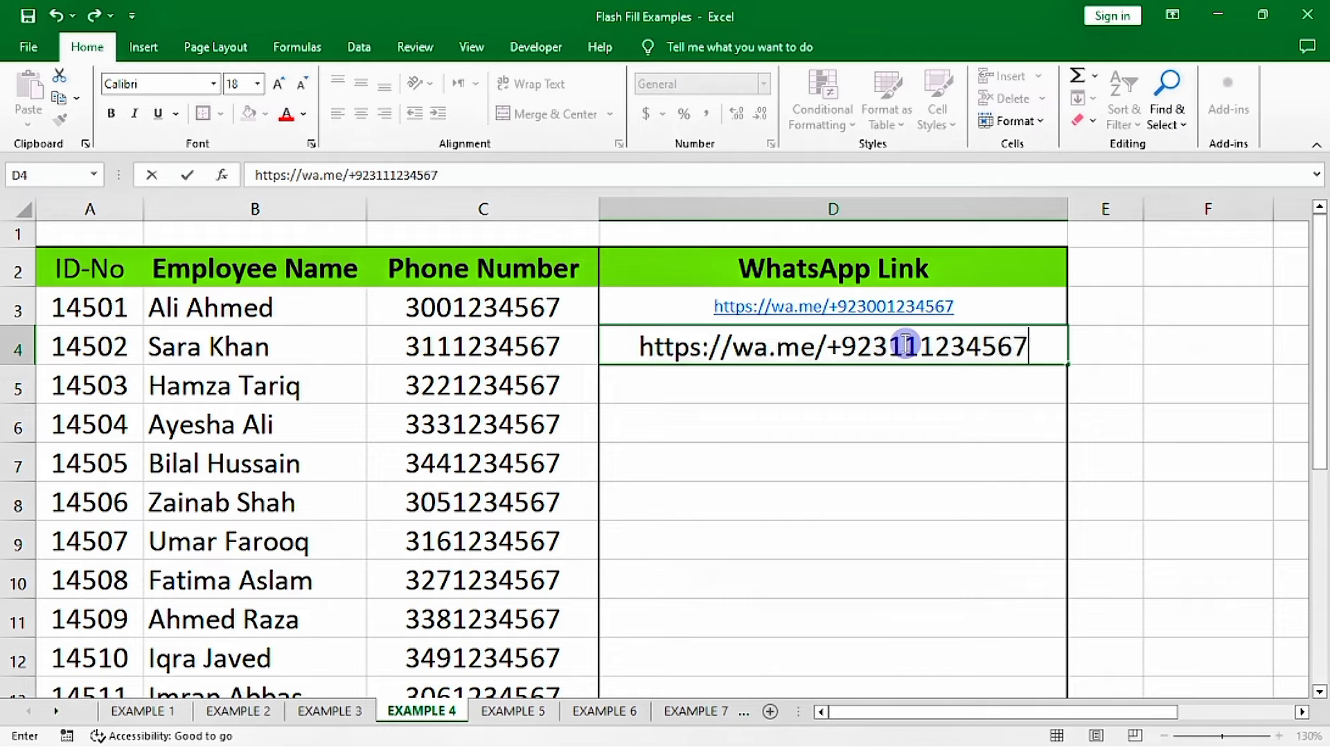
key(Return)
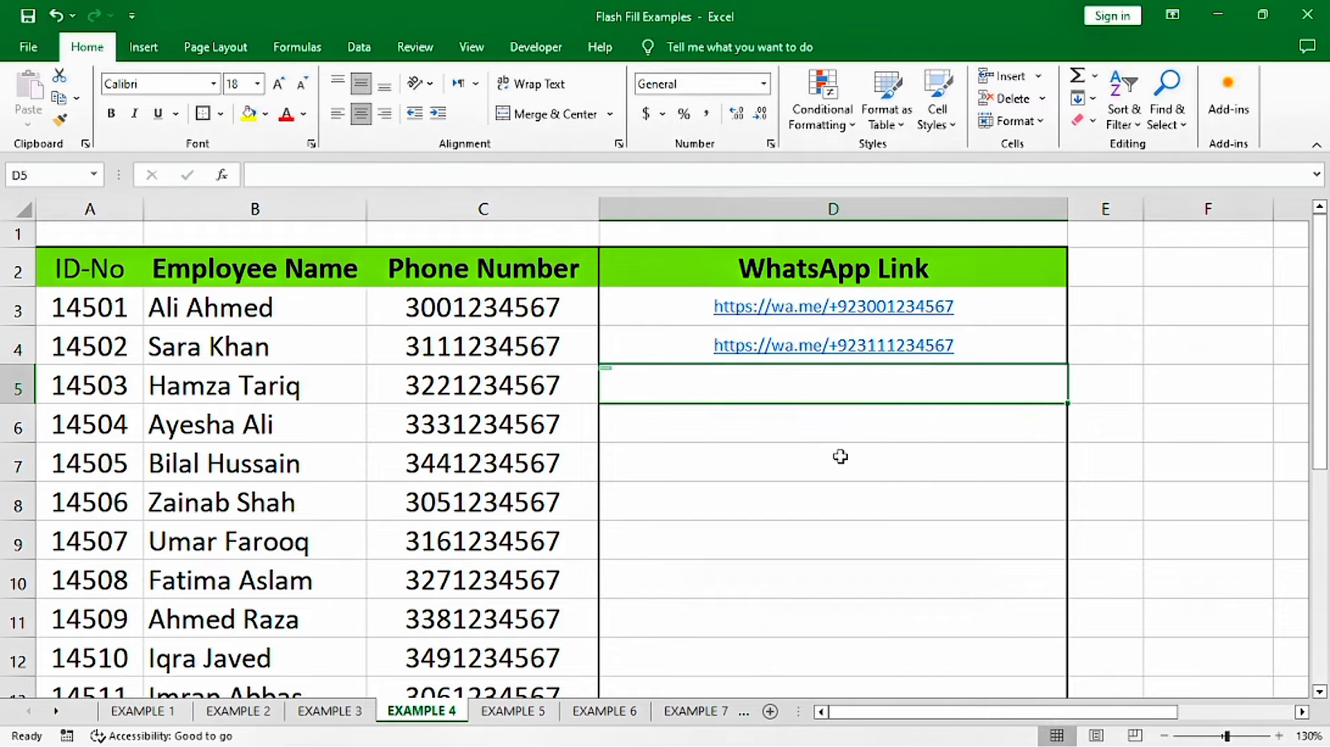
key(ctrl+e)
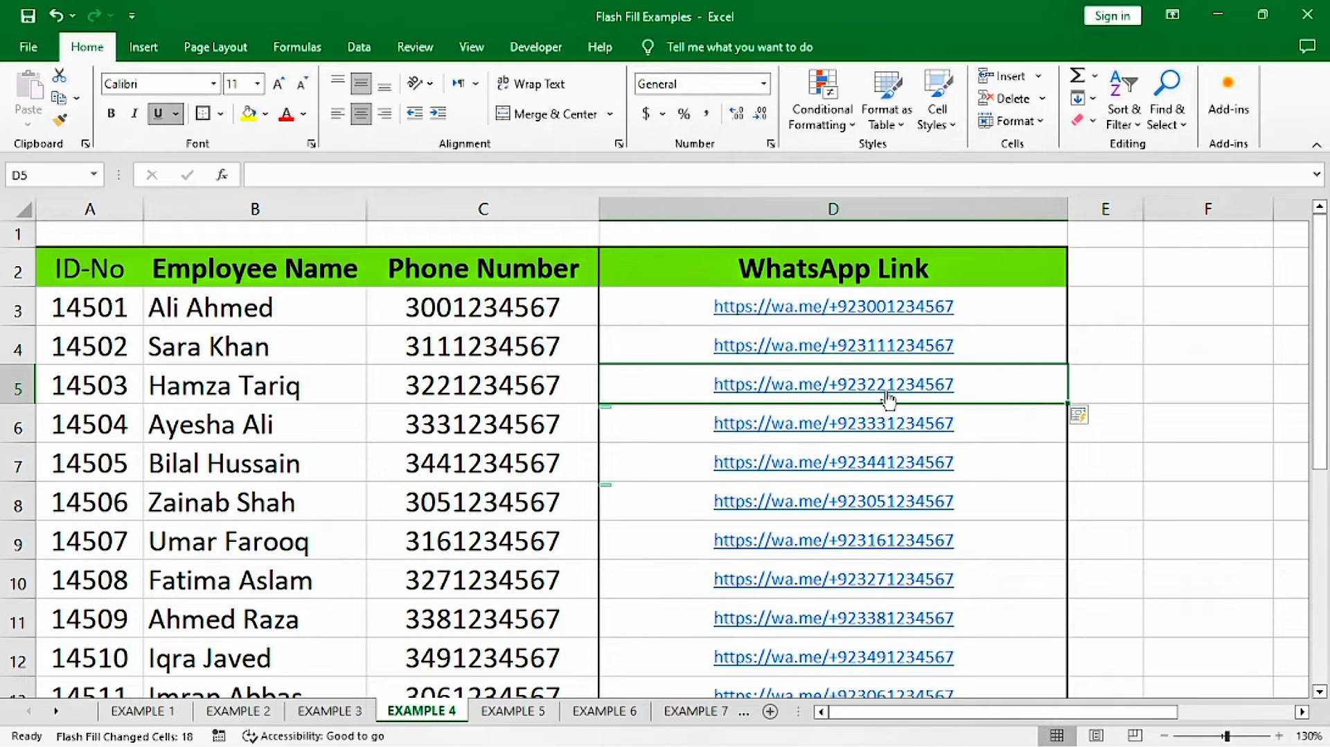
scroll(890, 401, down, 3)
scroll(890, 402, down, 2)
scroll(880, 391, up, 5)
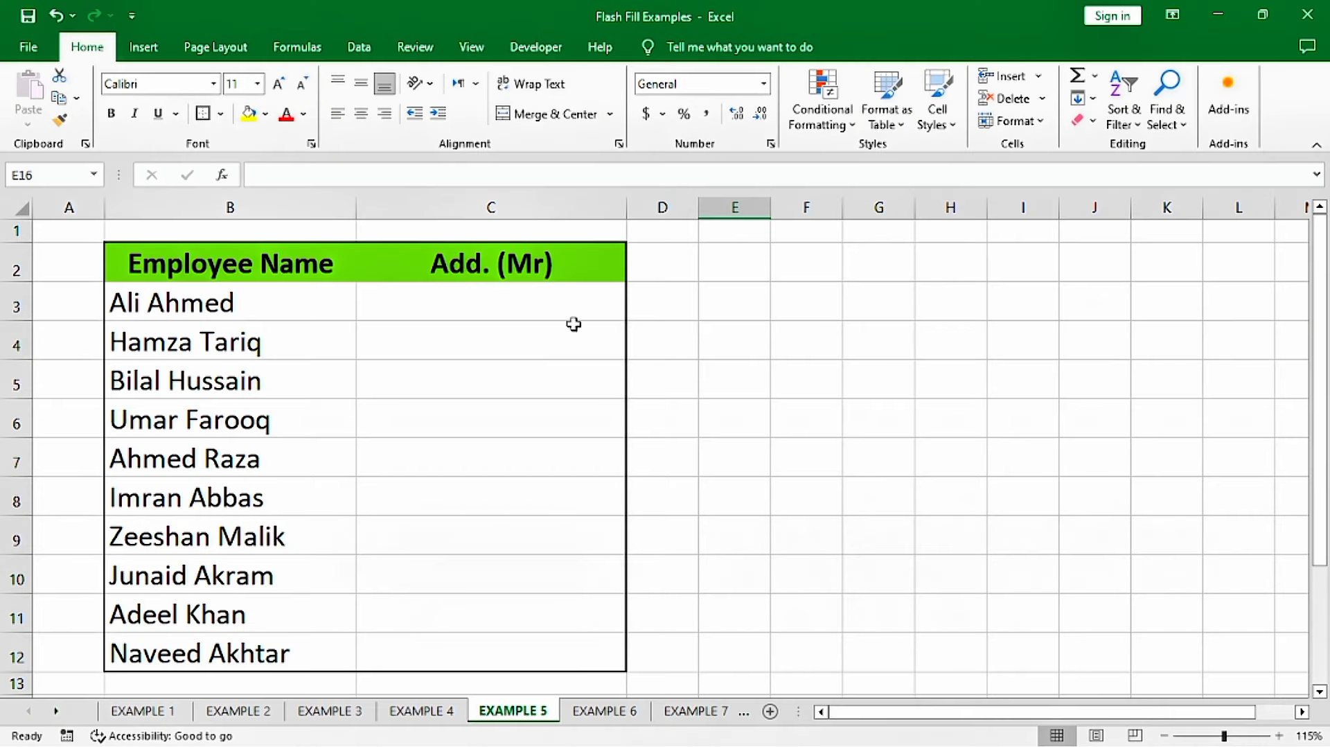
Mark the employee names B3:B8 alongside the Add. (Mr) cells C3:C8.
click(414, 305)
drag(216, 316, 194, 575)
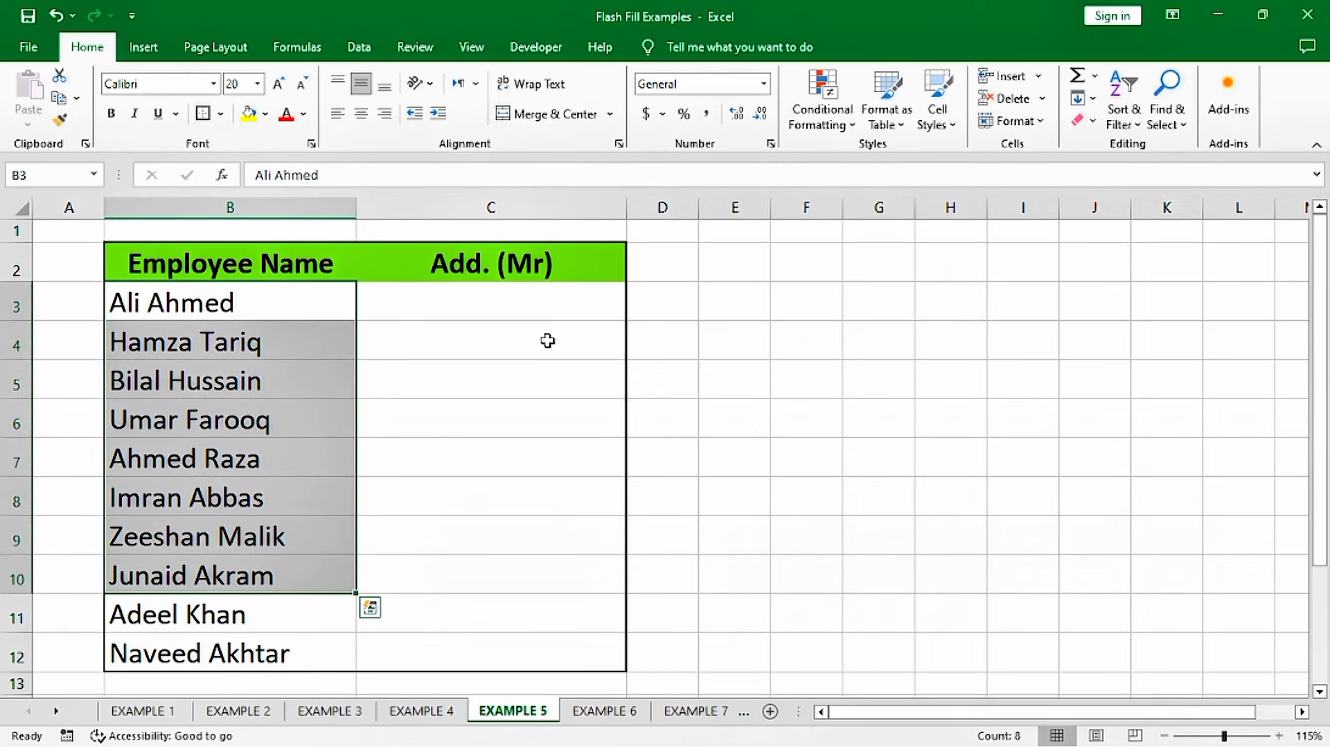
drag(547, 339, 527, 578)
click(481, 310)
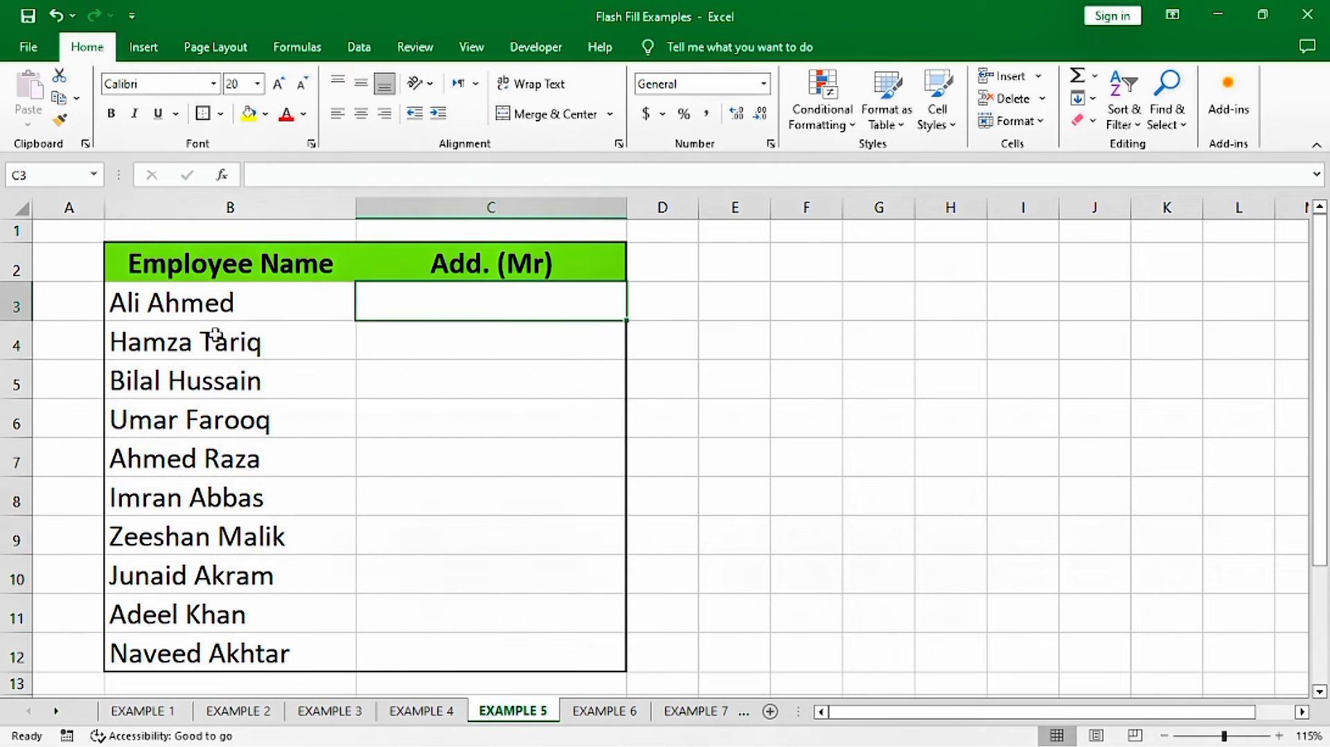
drag(200, 316, 215, 499)
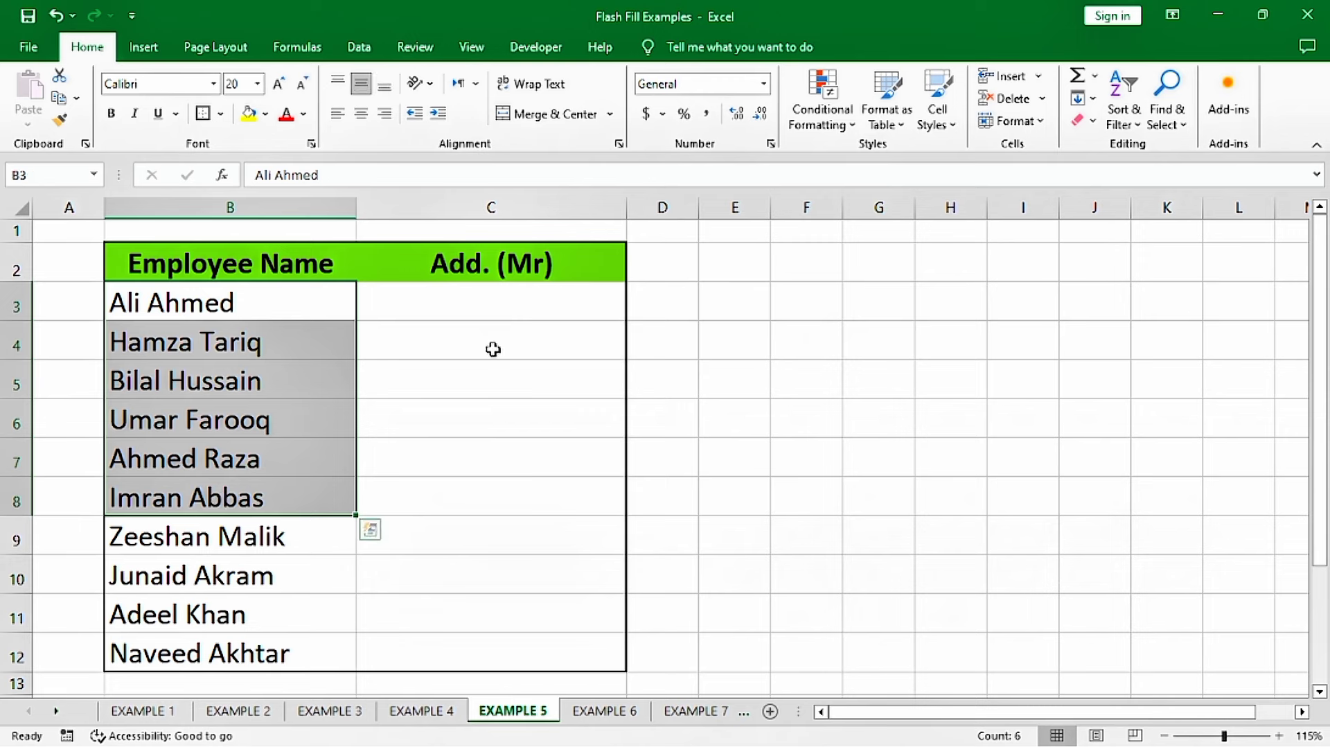
click(489, 301)
shift+click(496, 499)
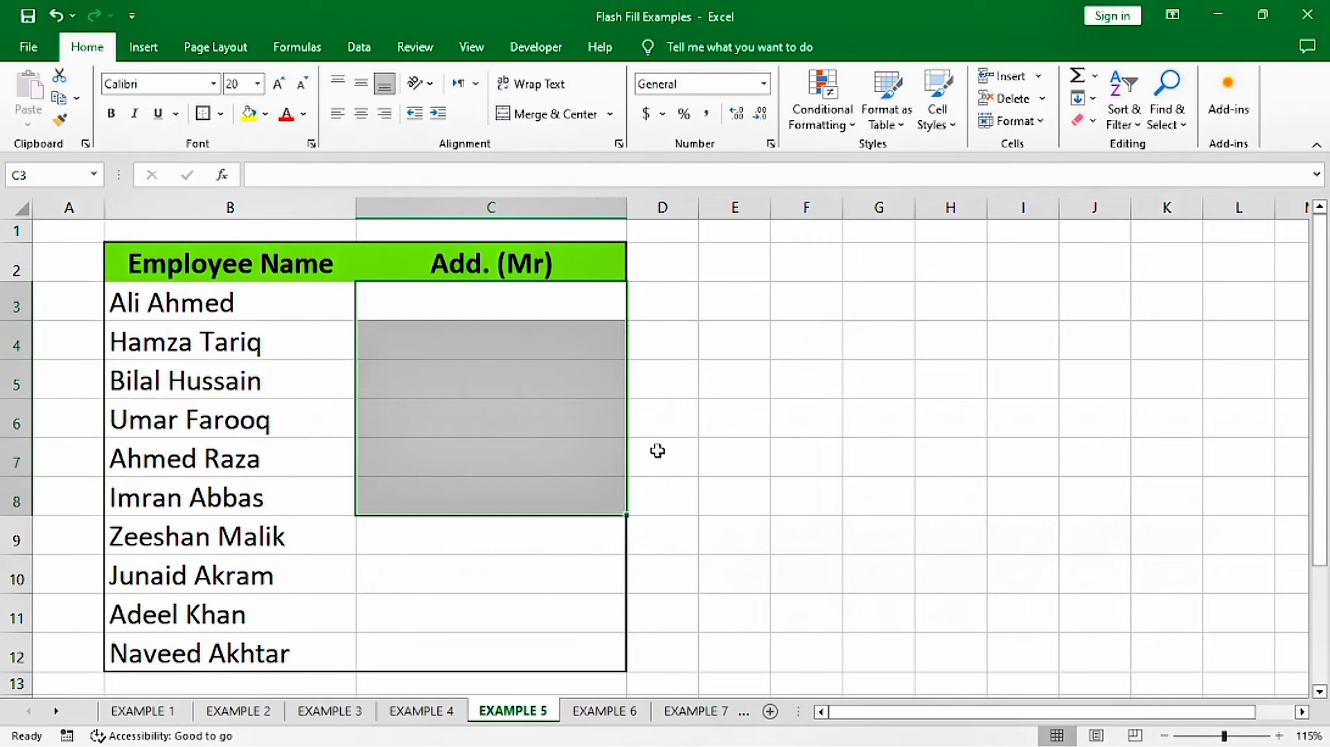
click(455, 305)
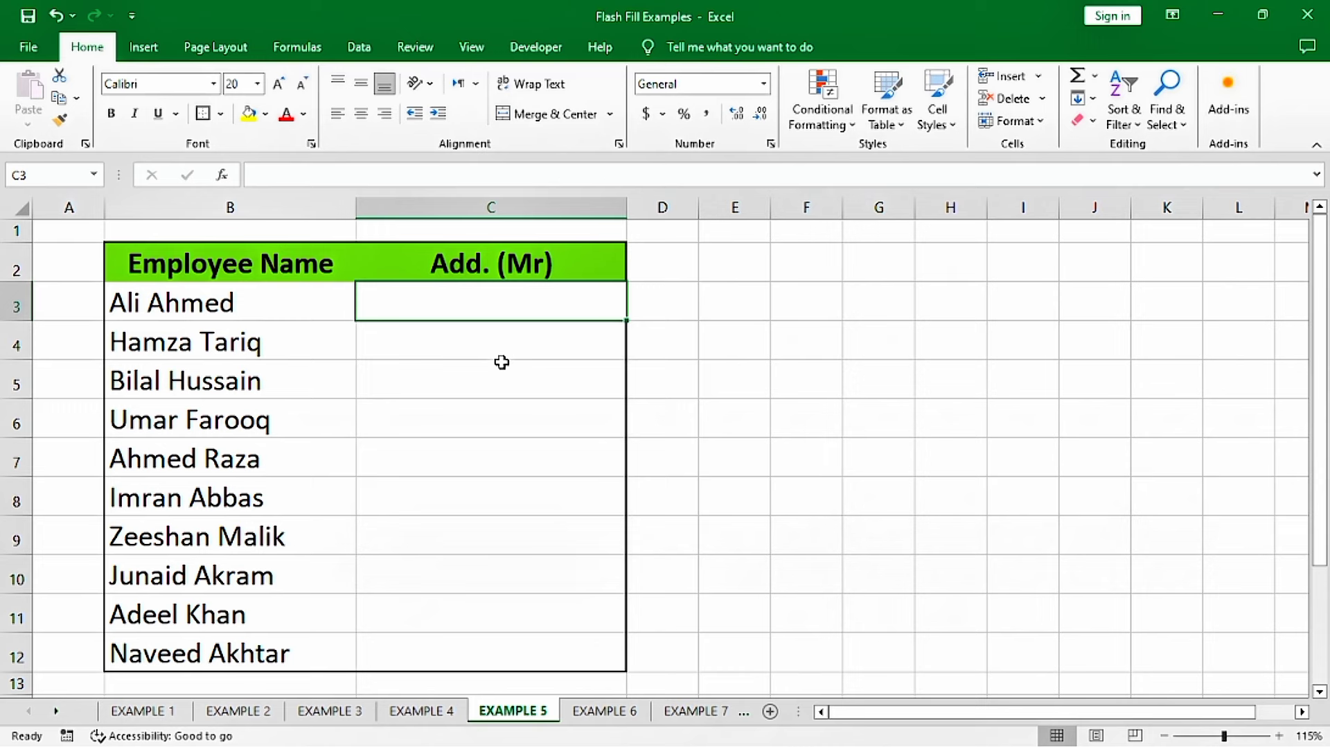
text(Mr Ali)
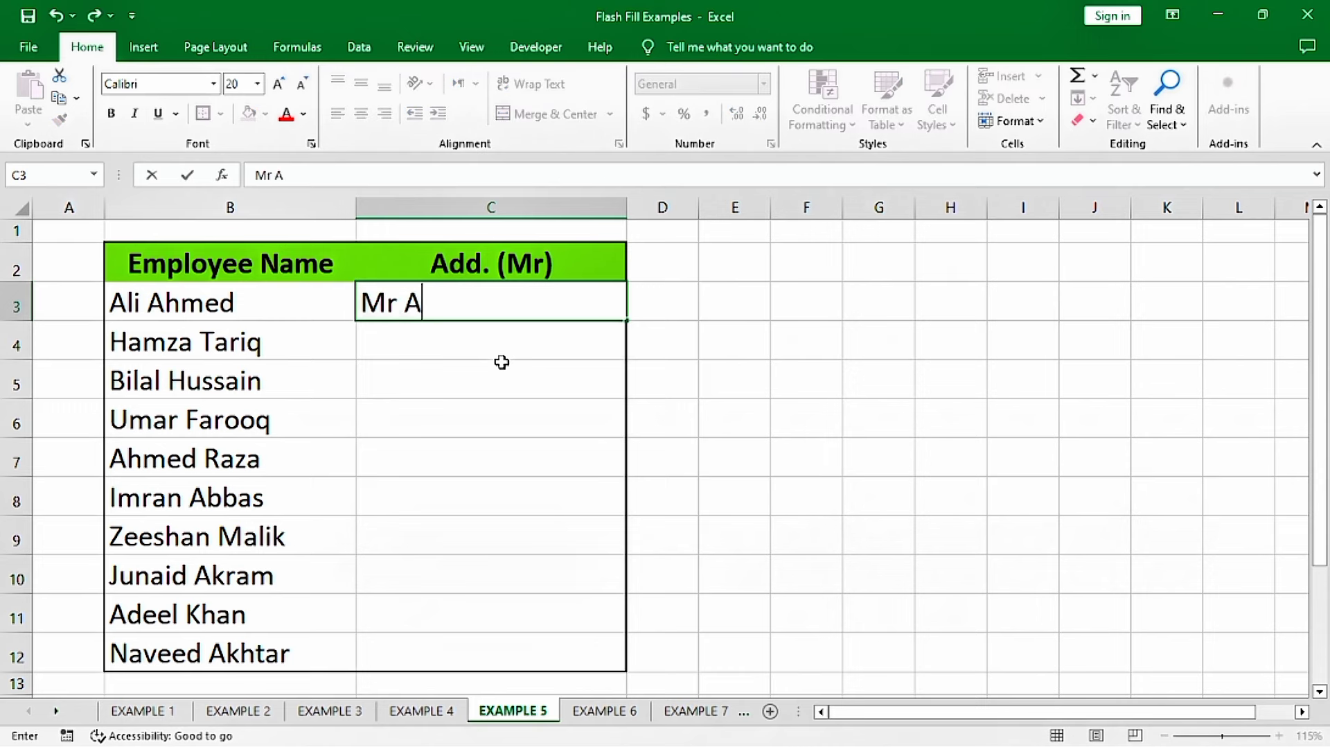
text( Ah)
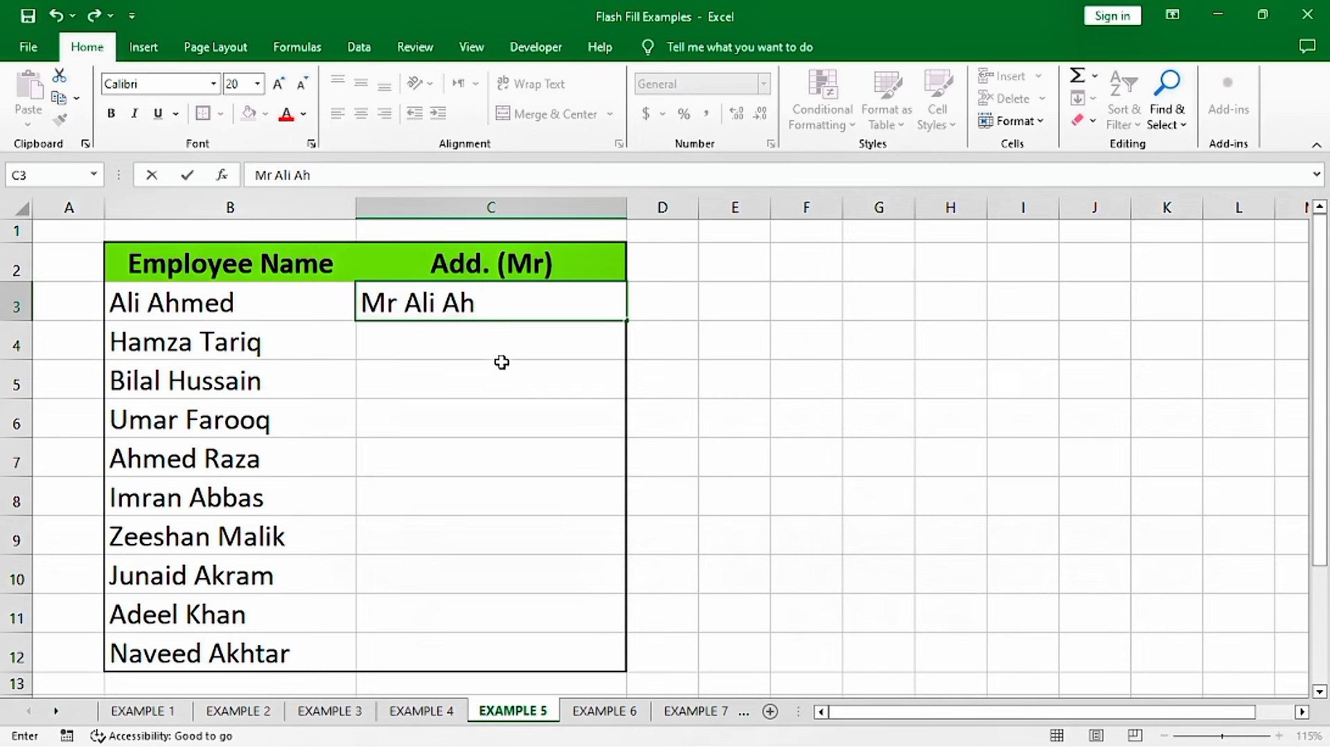
text(med)
key(Return)
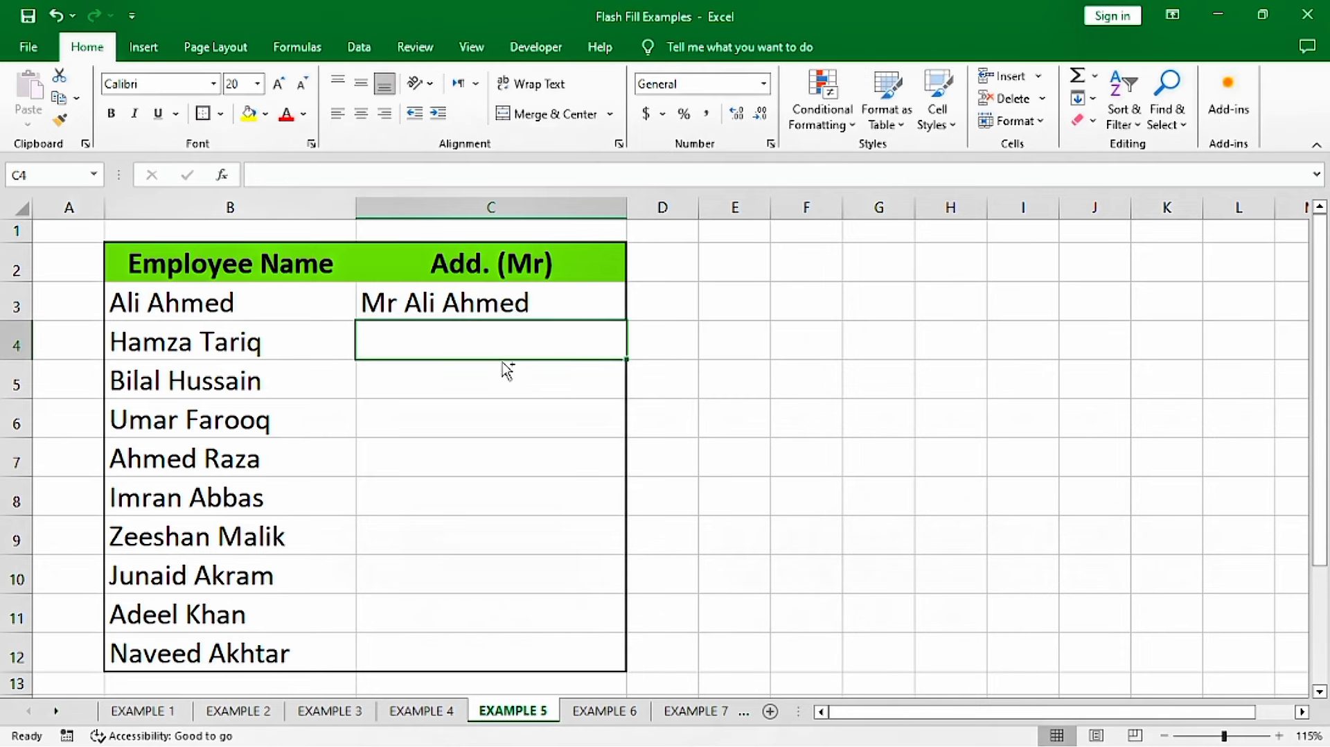
key(ctrl+e)
scroll(504, 362, down, 1)
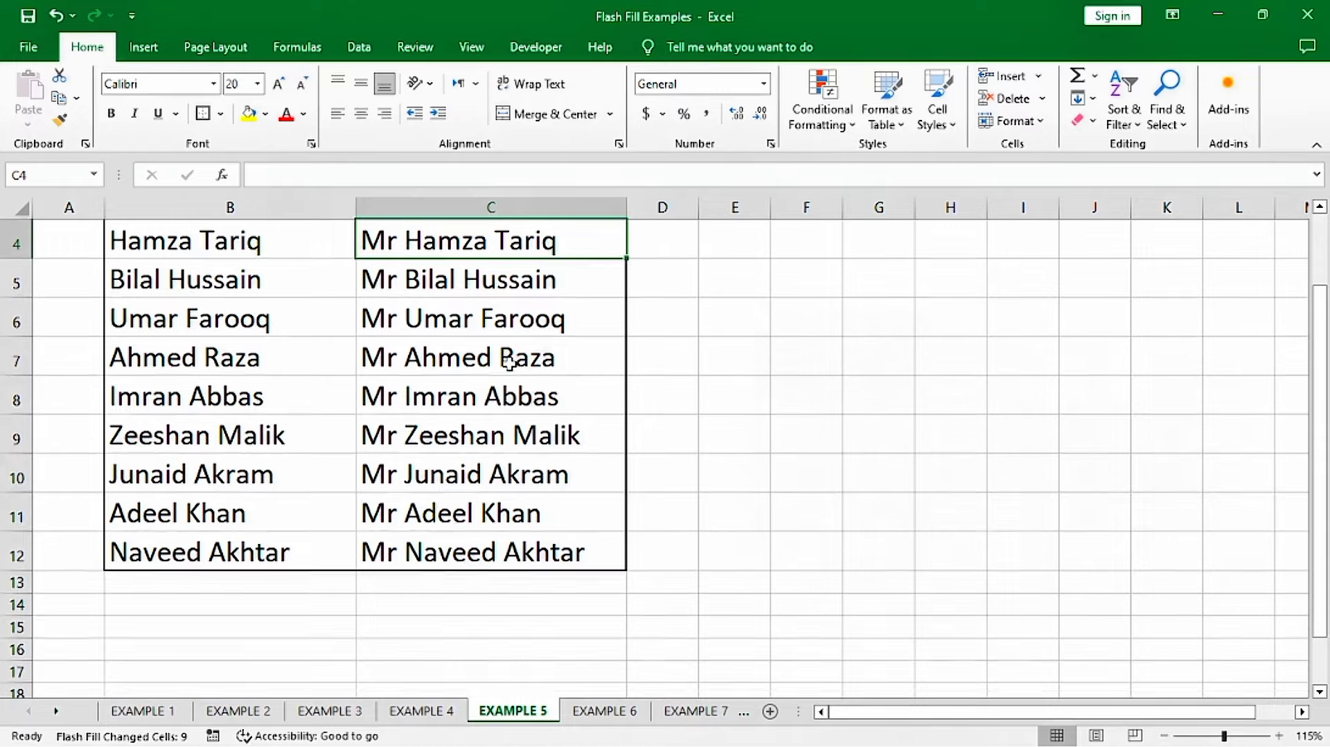
scroll(504, 363, up, 1)
drag(495, 306, 524, 638)
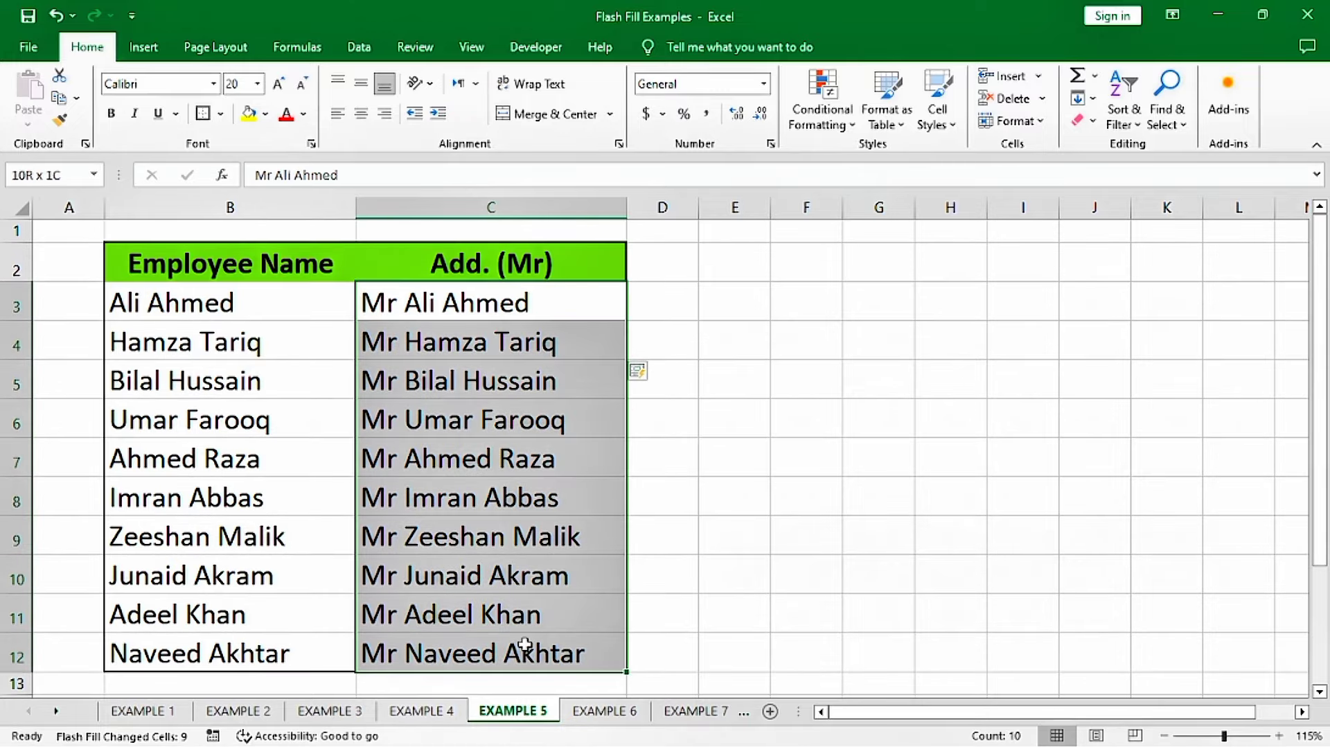
click(531, 301)
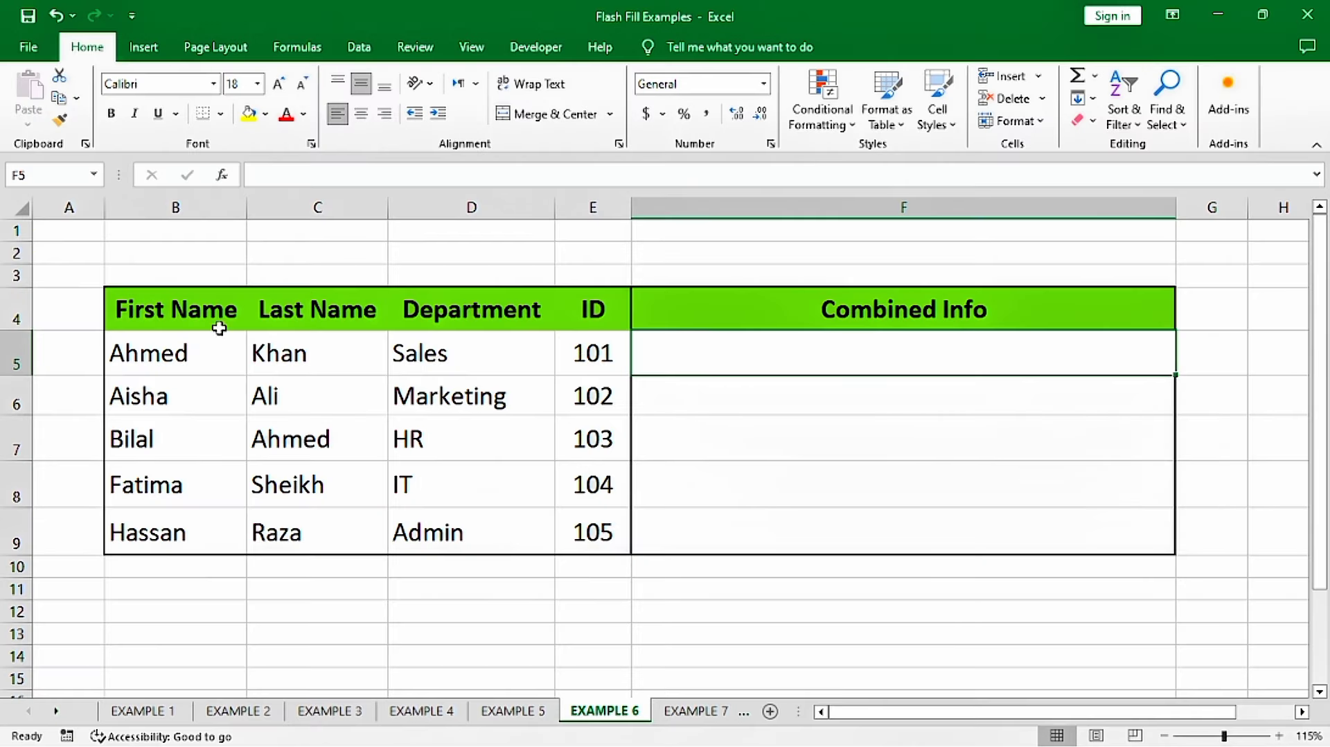
Review the first record's first name, last name, department and ID in B5:E5.
click(132, 354)
click(306, 365)
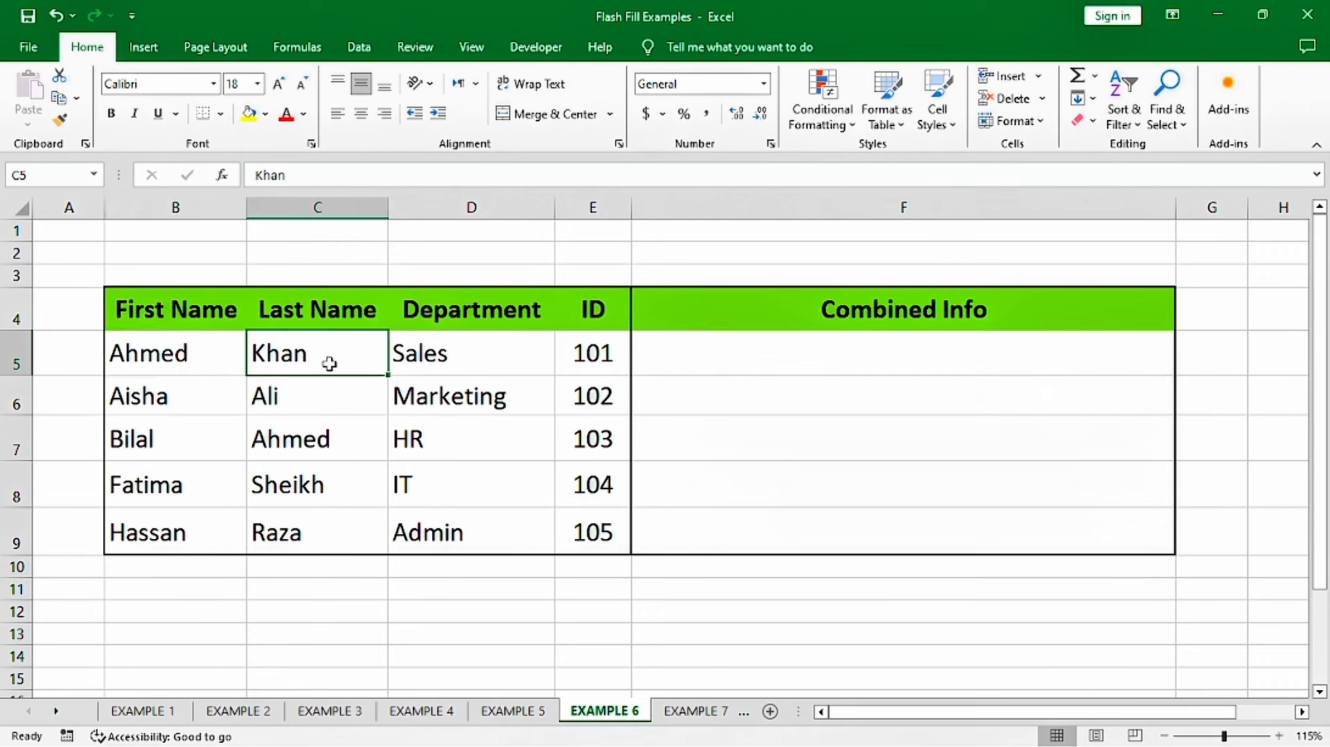
click(441, 355)
click(577, 361)
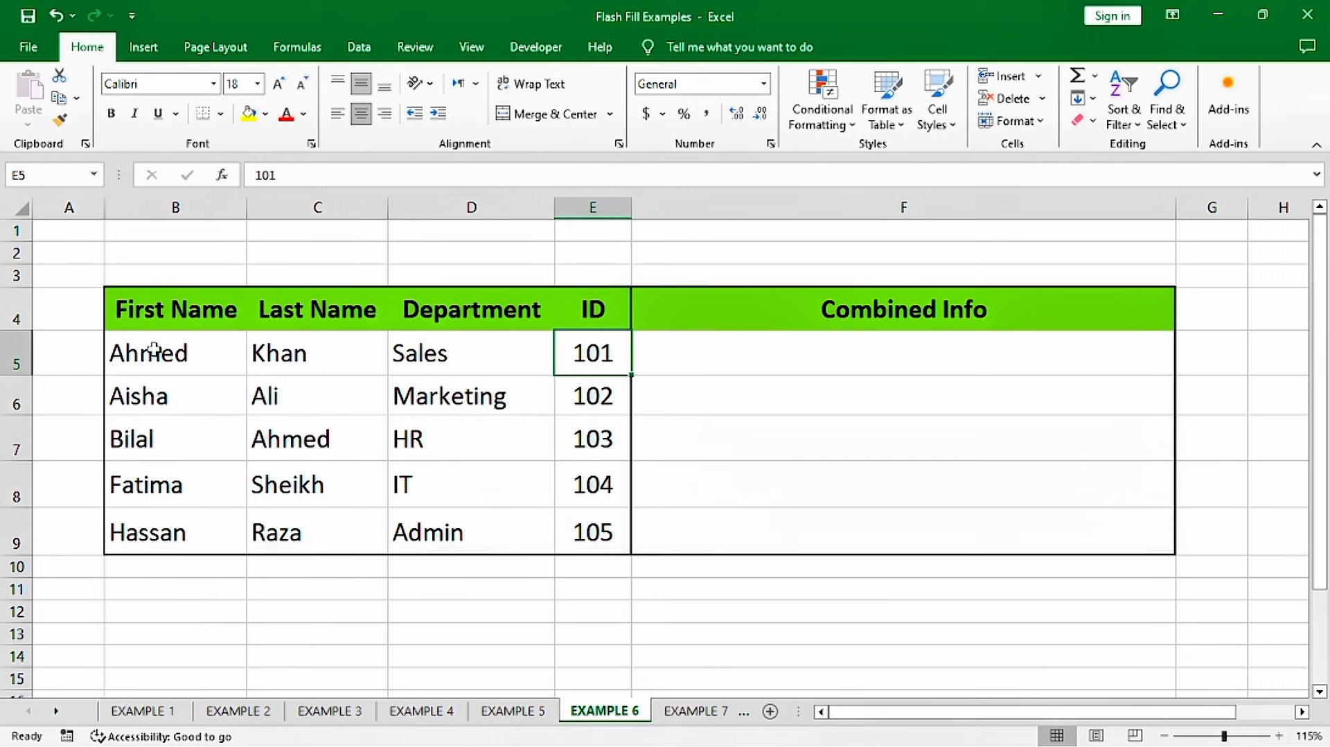
drag(154, 352, 570, 353)
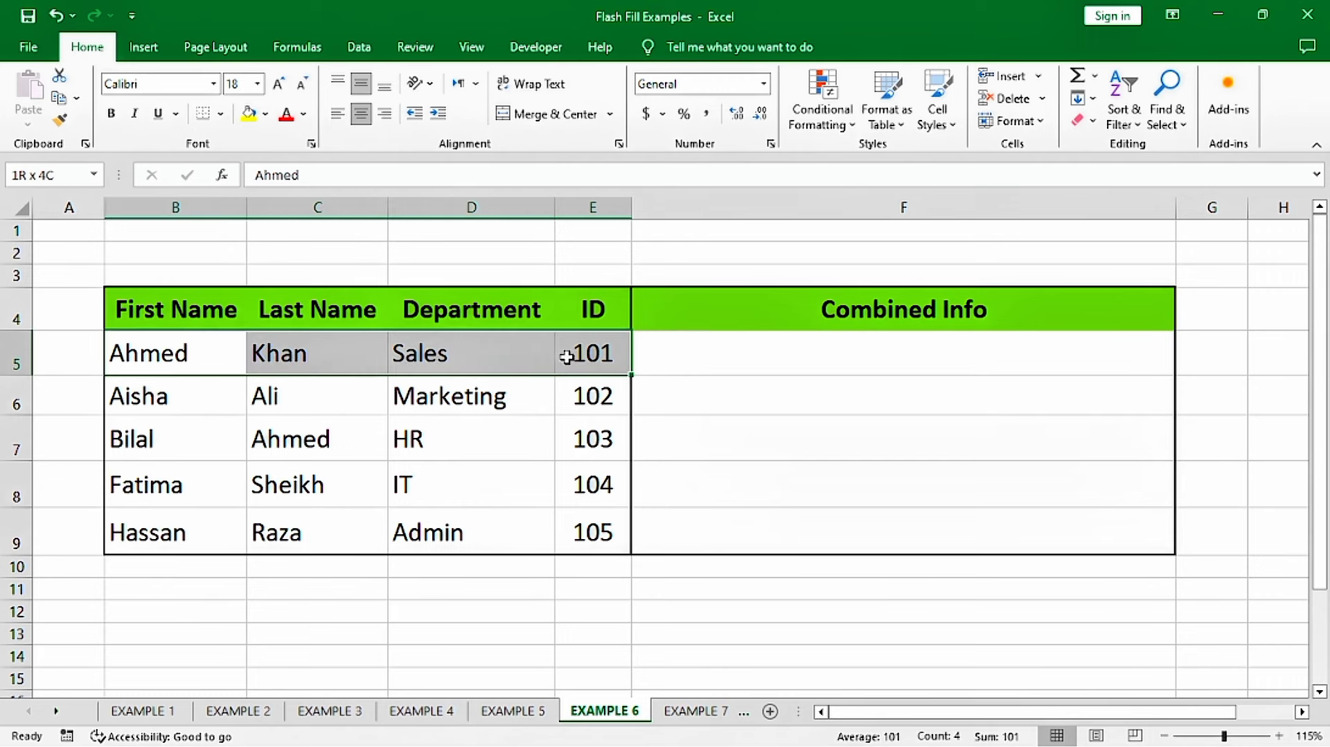
click(770, 350)
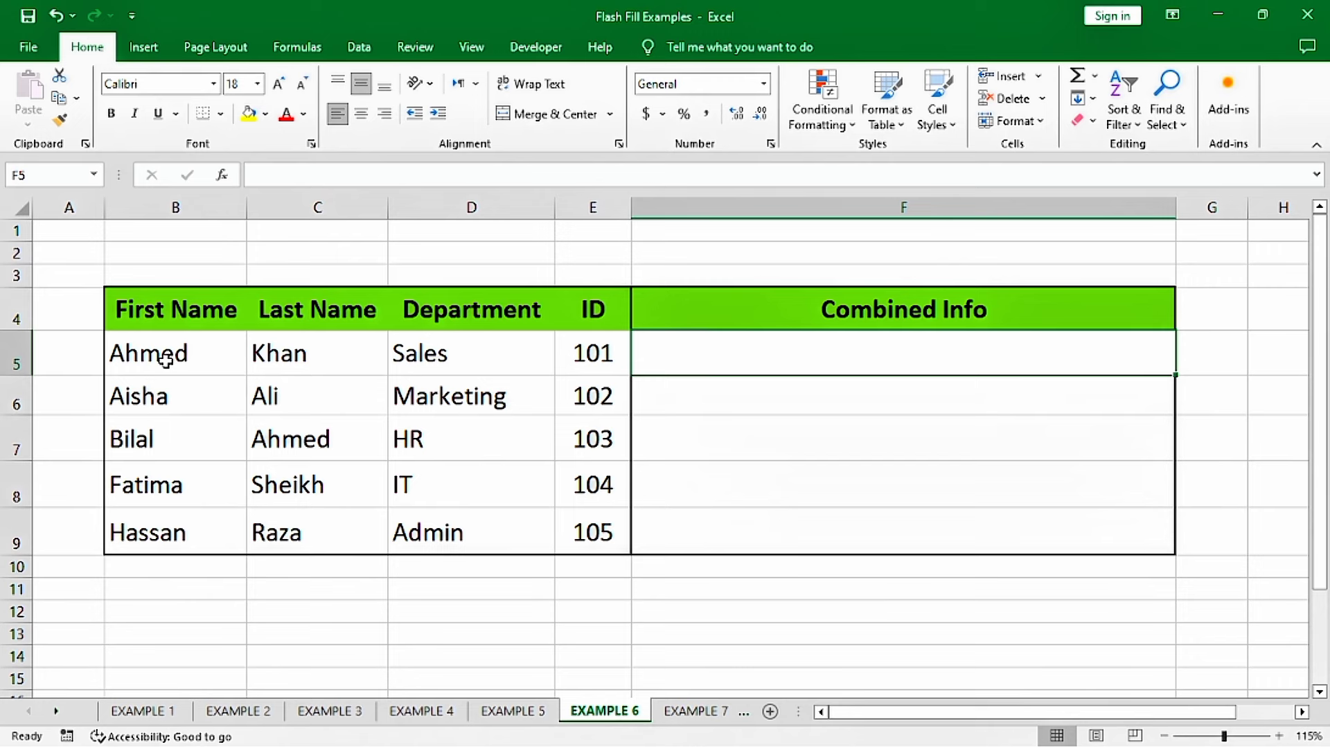
drag(165, 358, 327, 357)
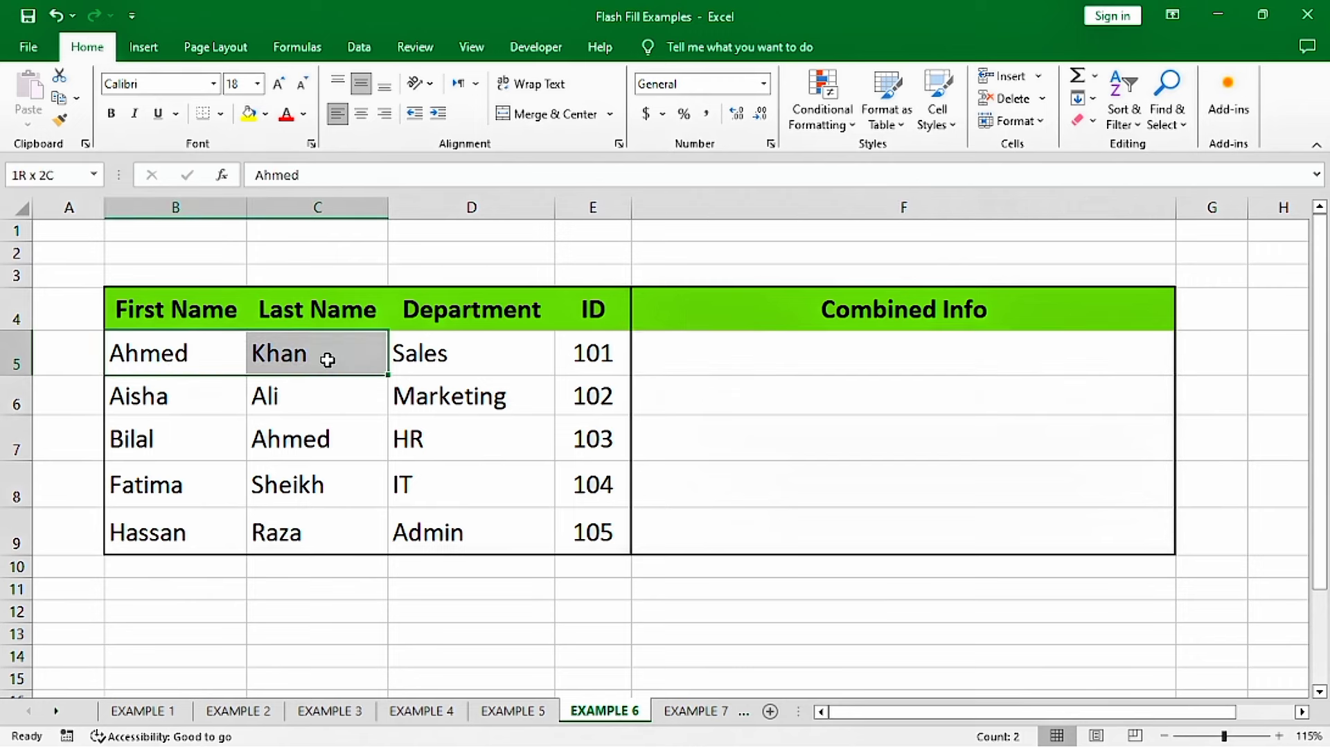
click(596, 356)
click(461, 359)
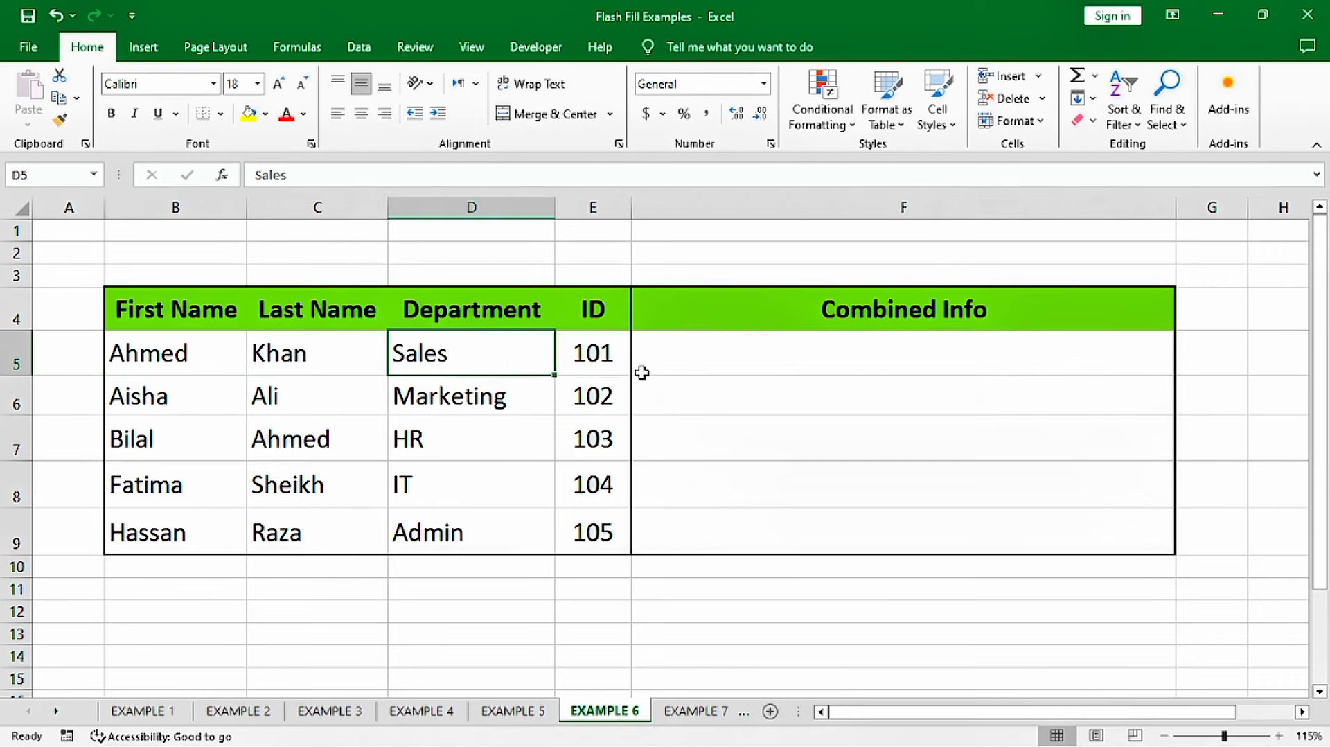
click(726, 363)
text(Ah)
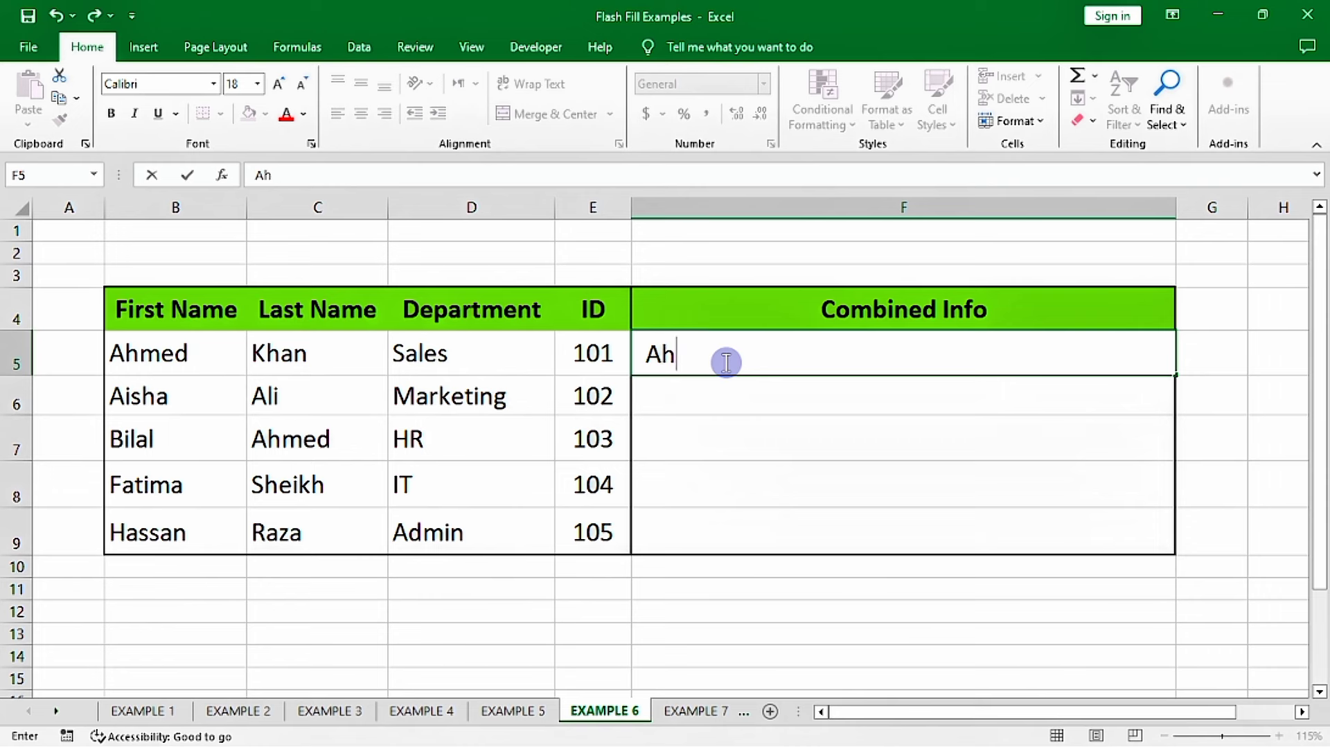
text(med K)
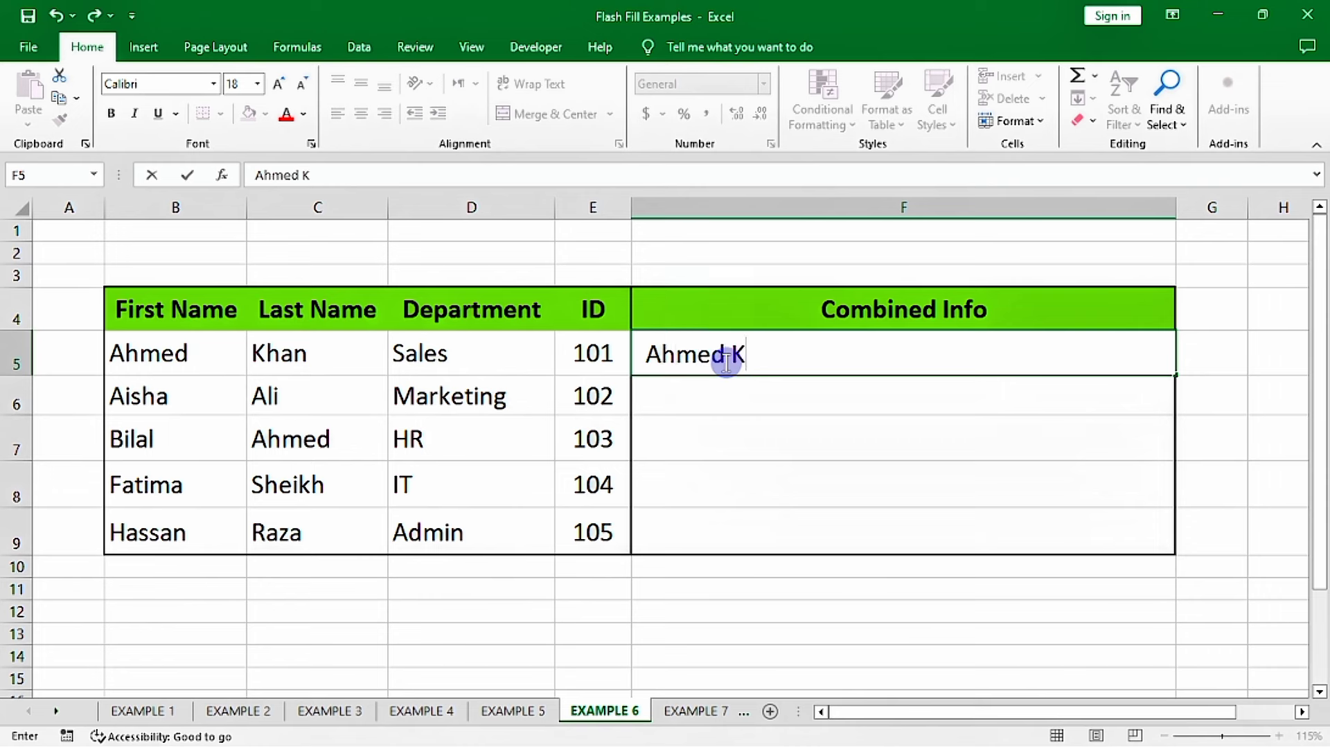
text(han )
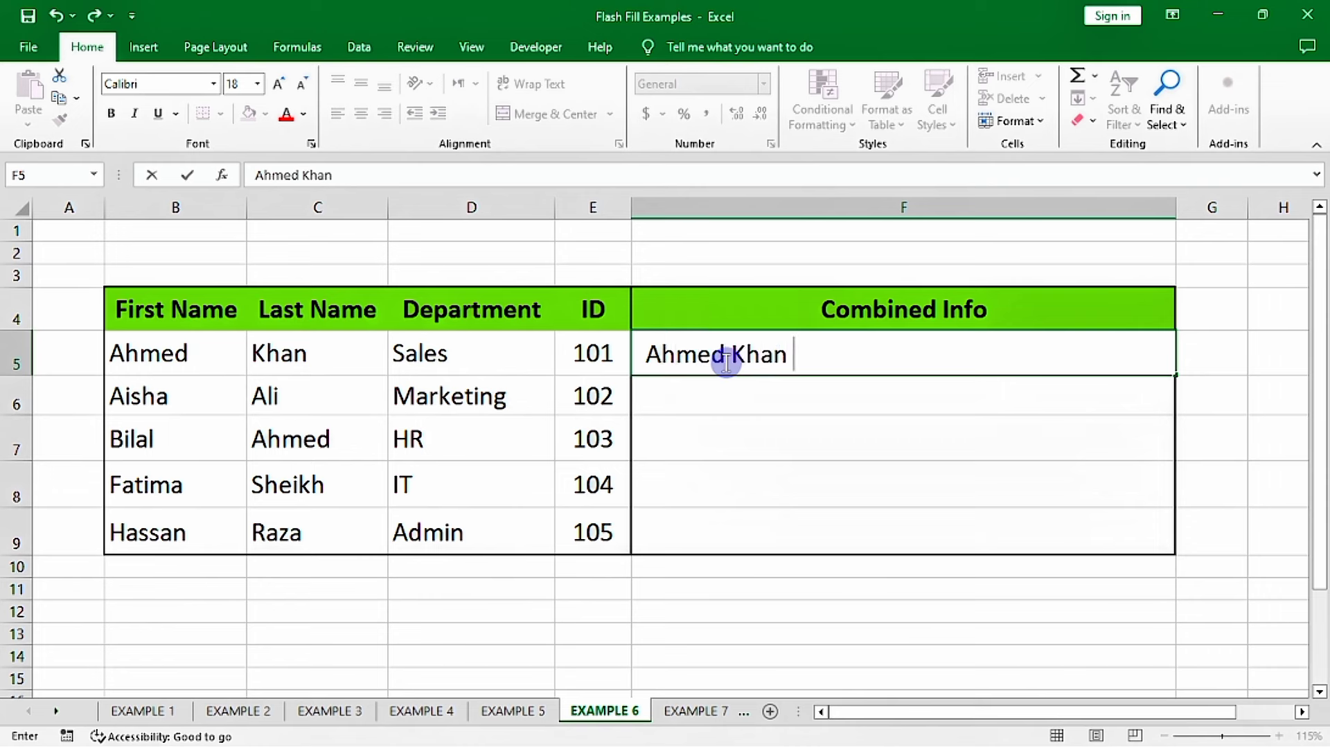
text((Id:1)
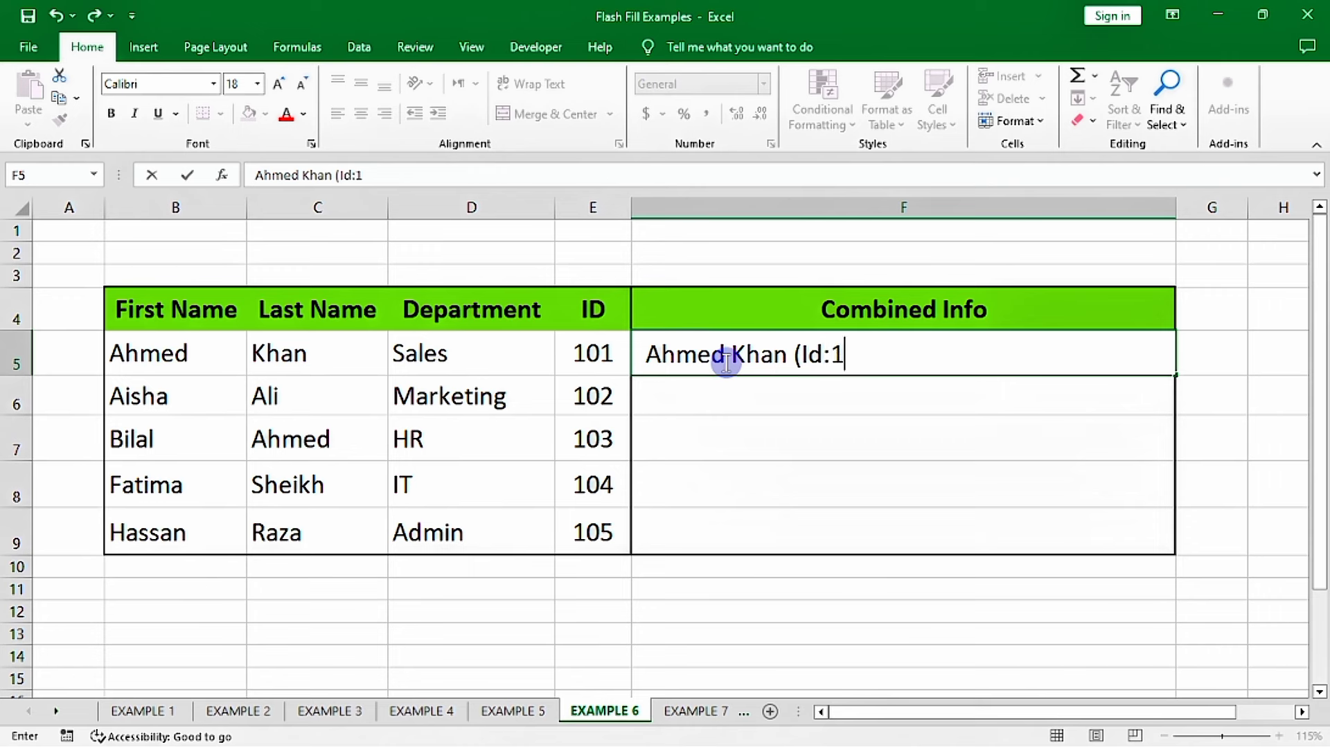
text(01) - )
text(Sales)
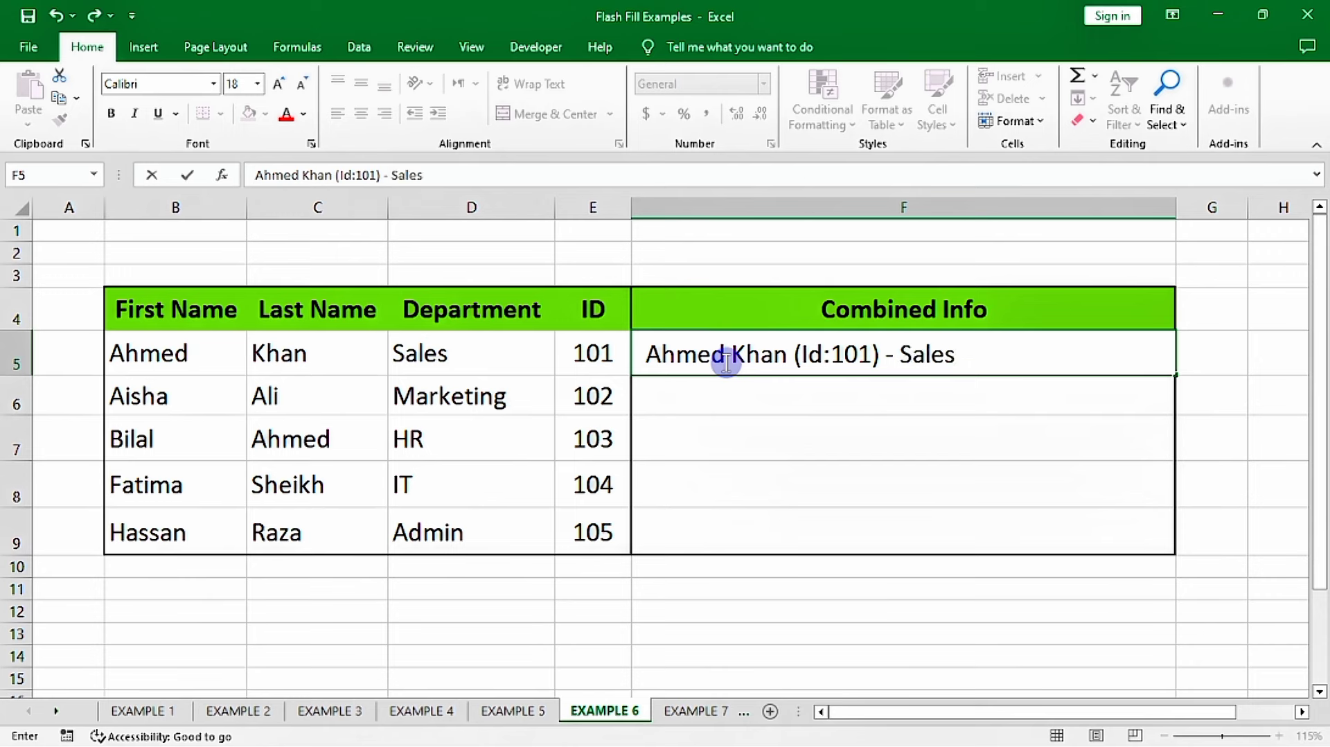
text( Department)
key(Return)
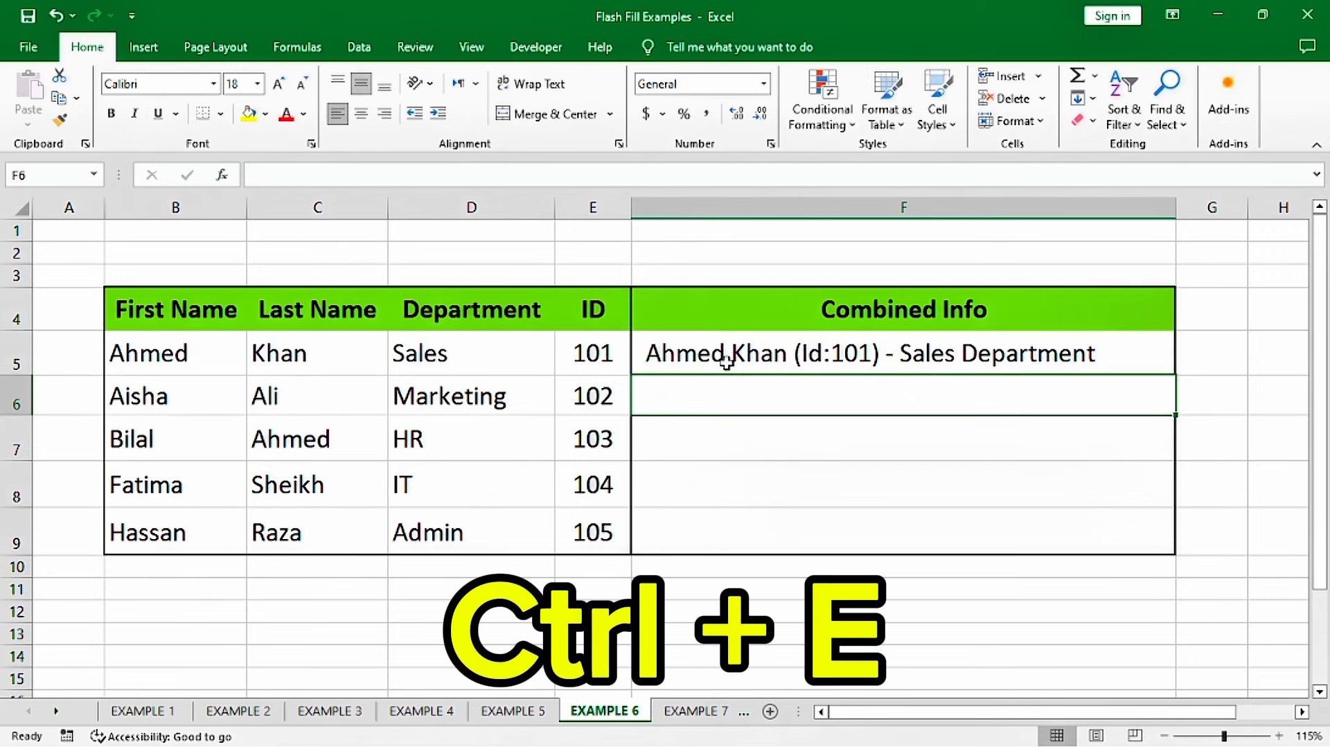
key(ctrl+e)
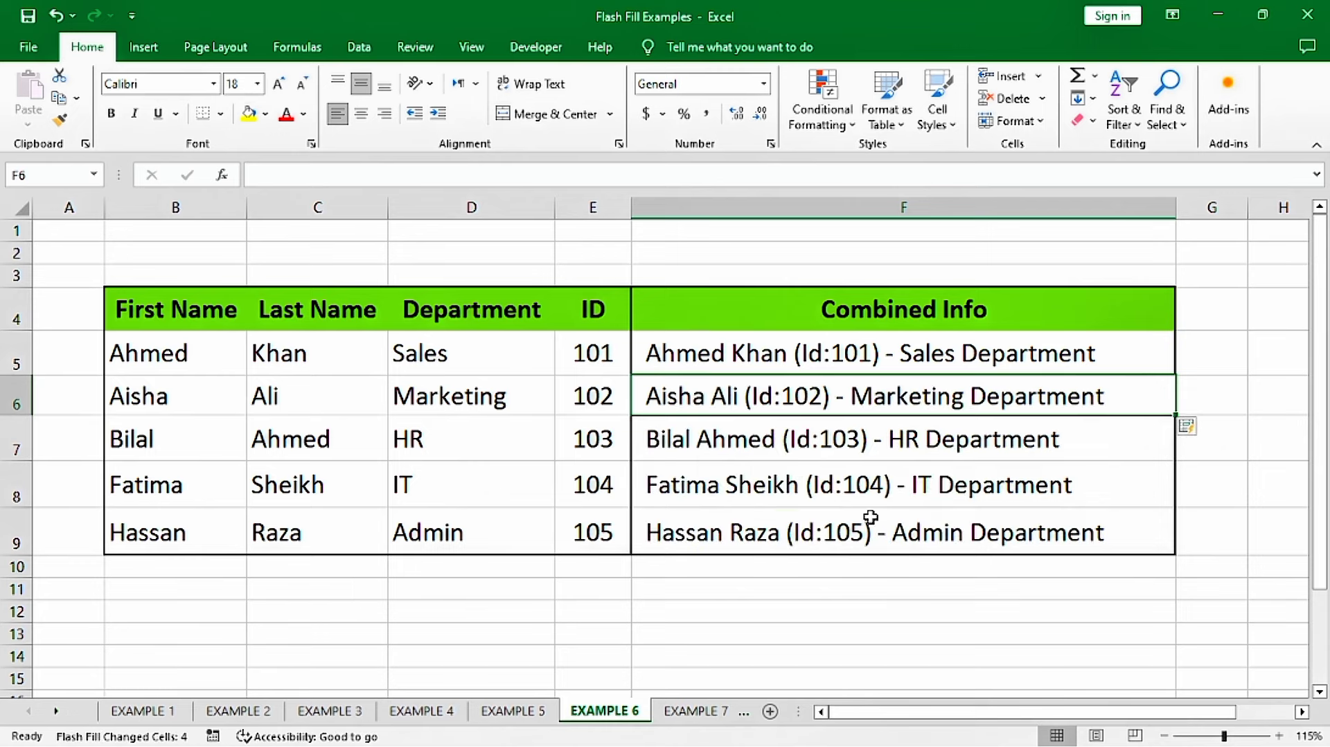
click(749, 353)
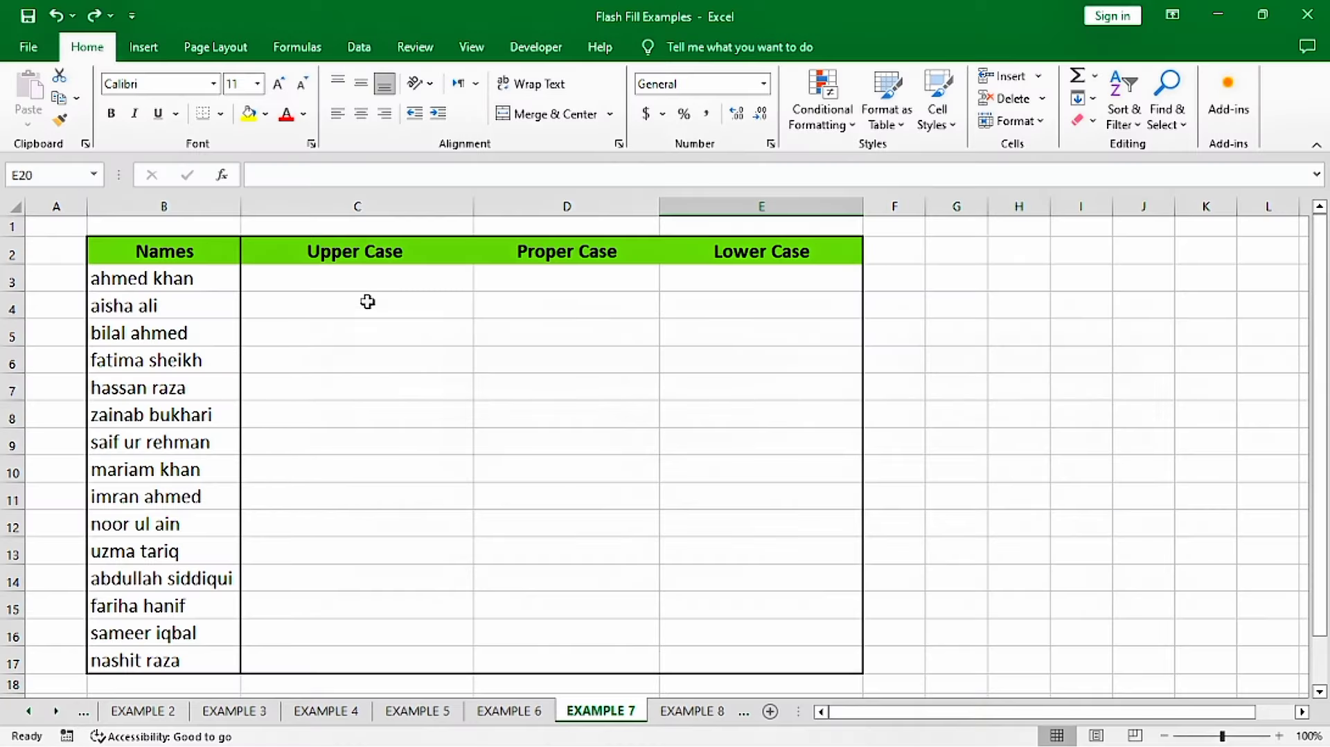
Type the first name in capitals in C3, then Flash Fill the rest of the Upper Case column.
drag(141, 277, 141, 606)
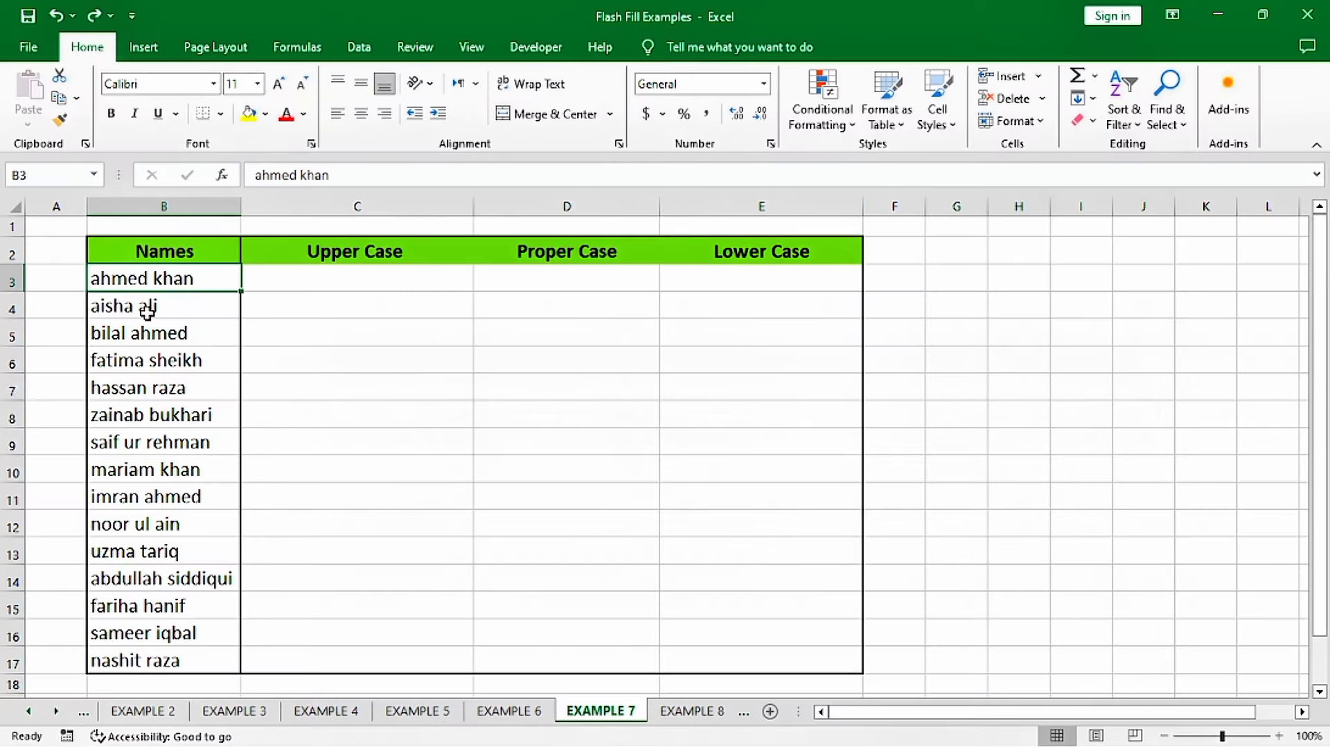
click(350, 277)
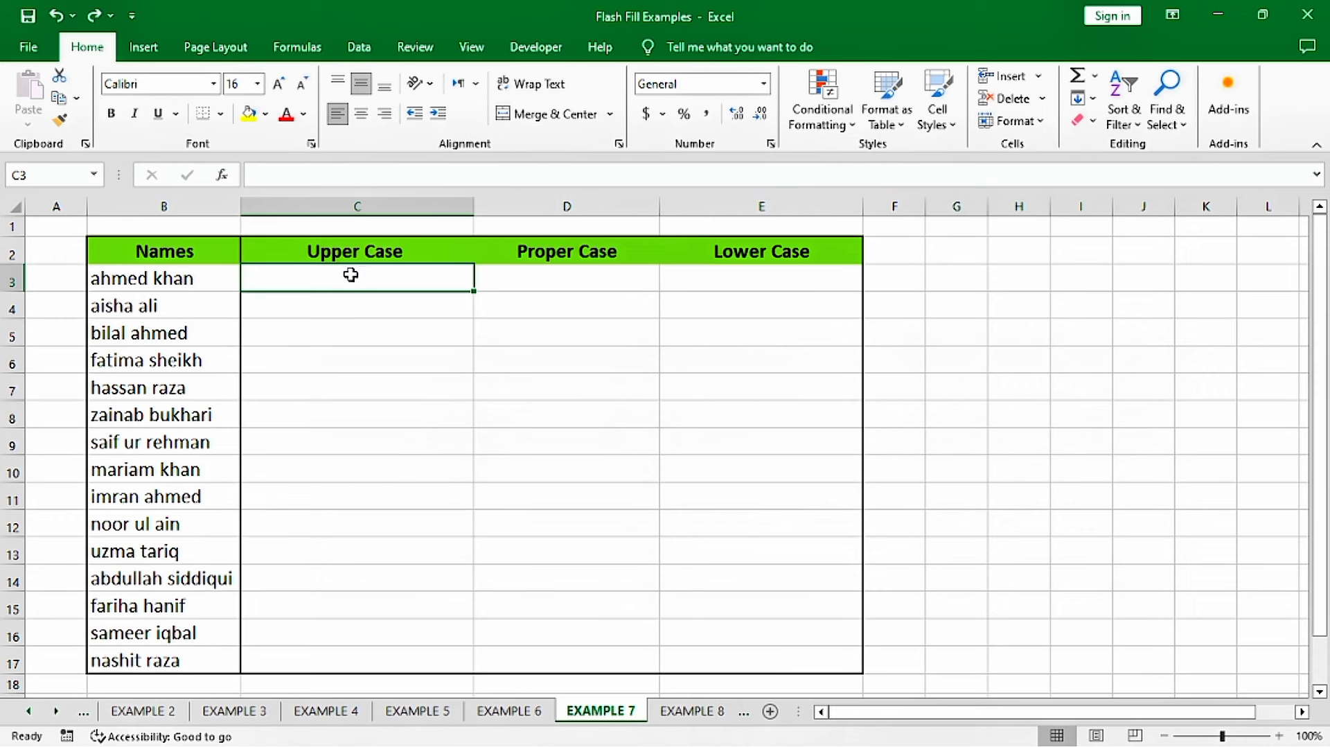
text(AH)
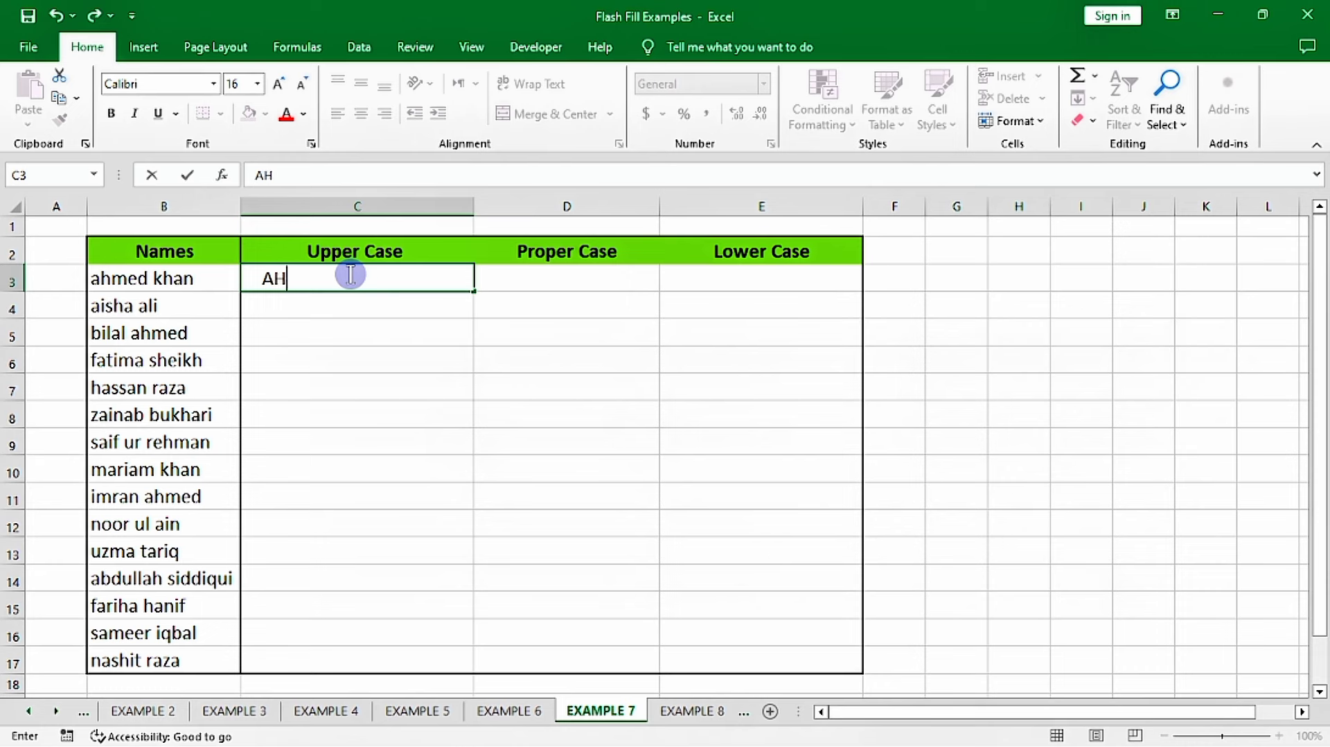
text(MED KHAN)
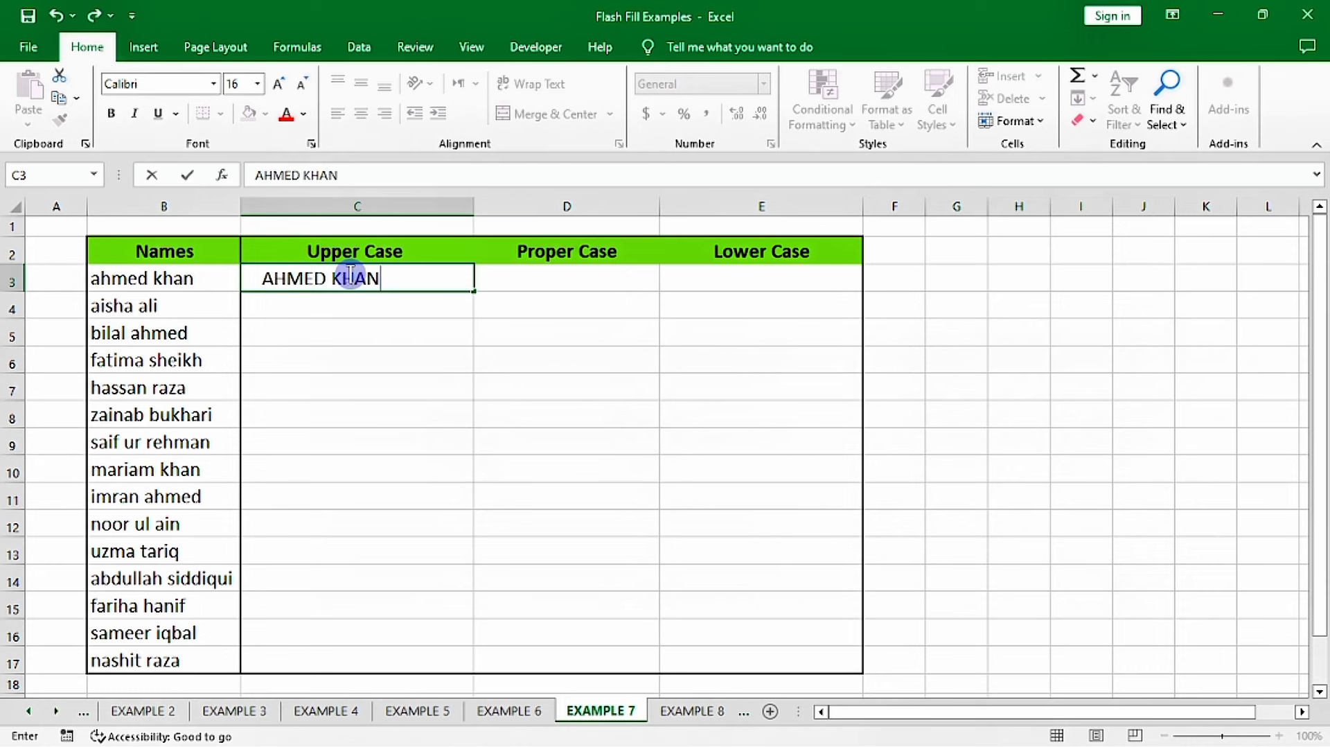
key(Return)
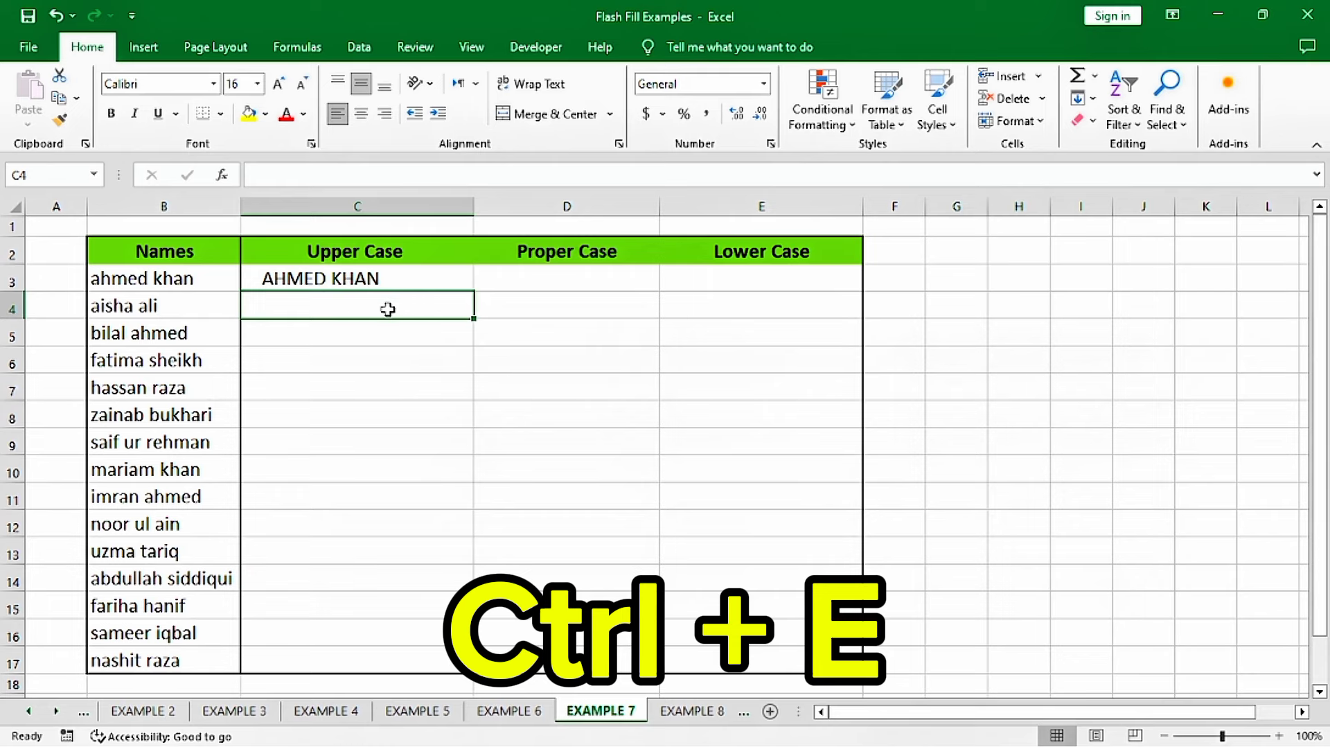
key(ctrl+e)
scroll(395, 350, down, 1)
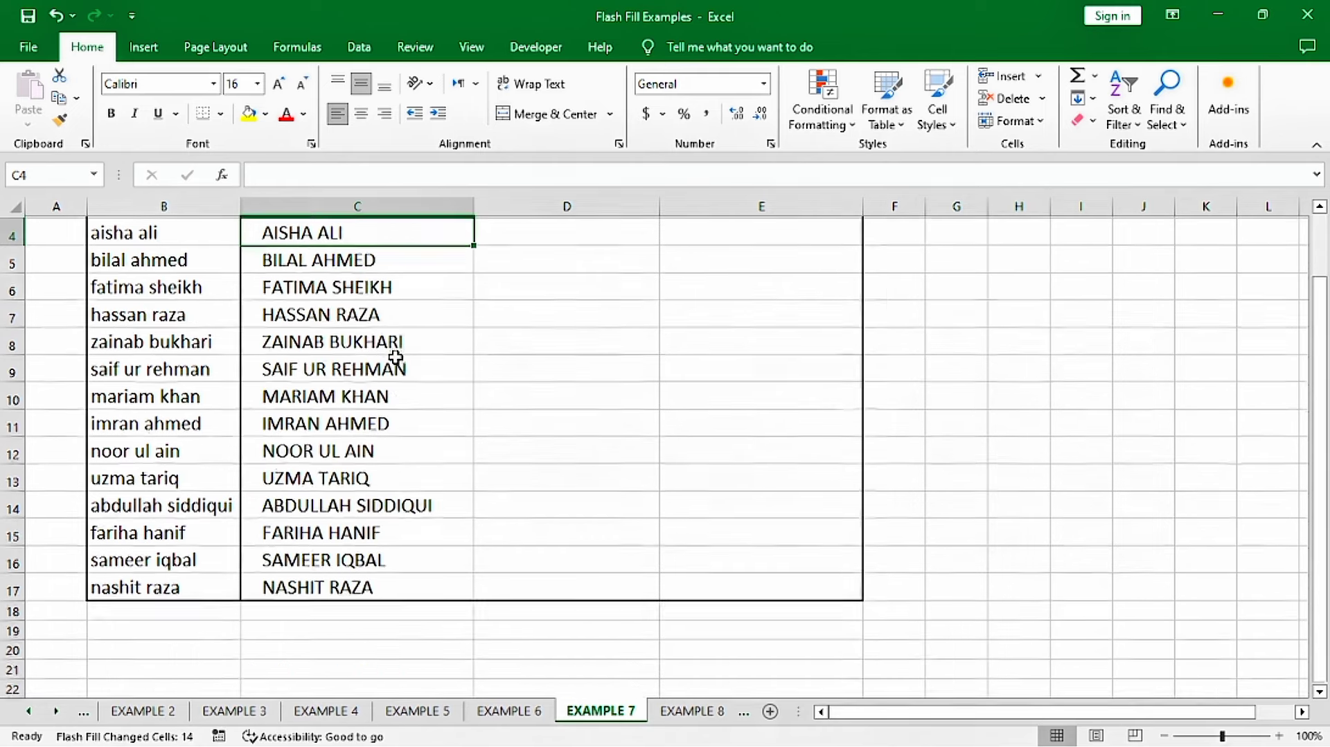
scroll(395, 388, up, 1)
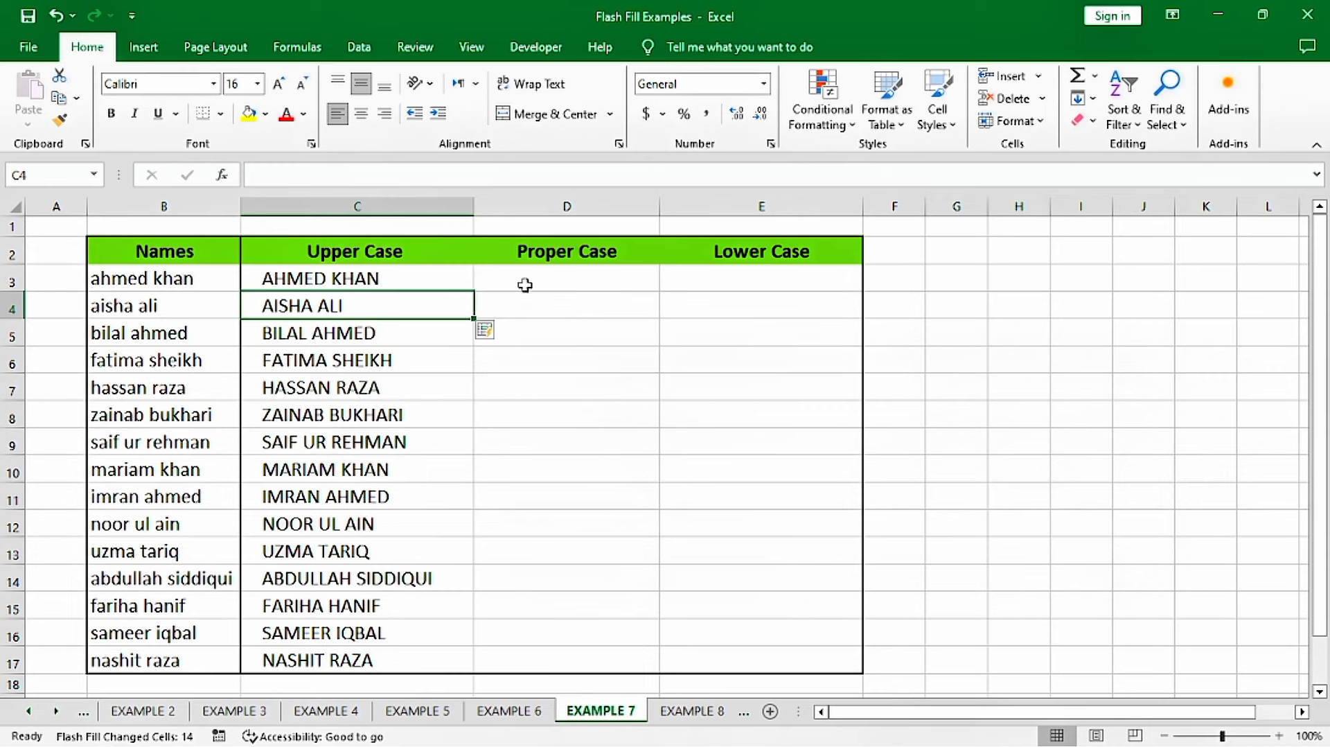
Type the first name in proper case in D3, then Flash Fill the rest of the Proper Case column.
click(553, 278)
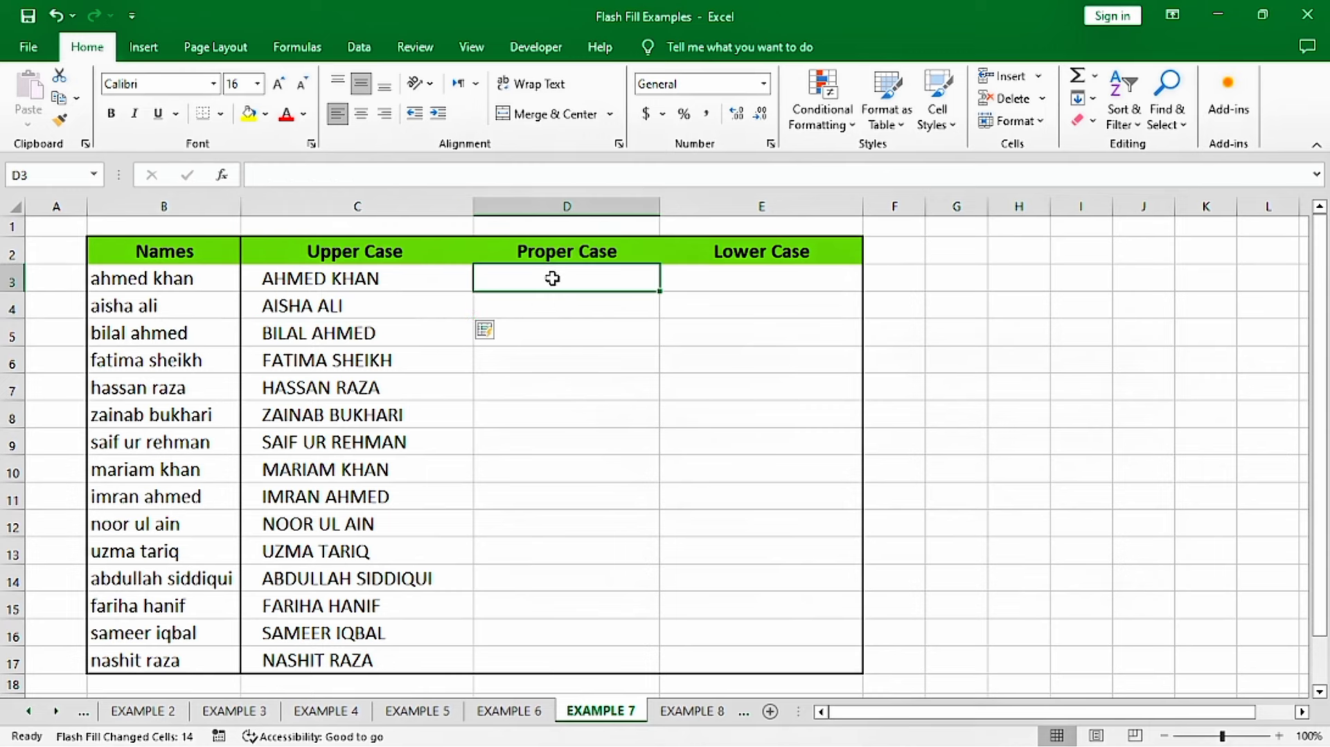
text(Ahm)
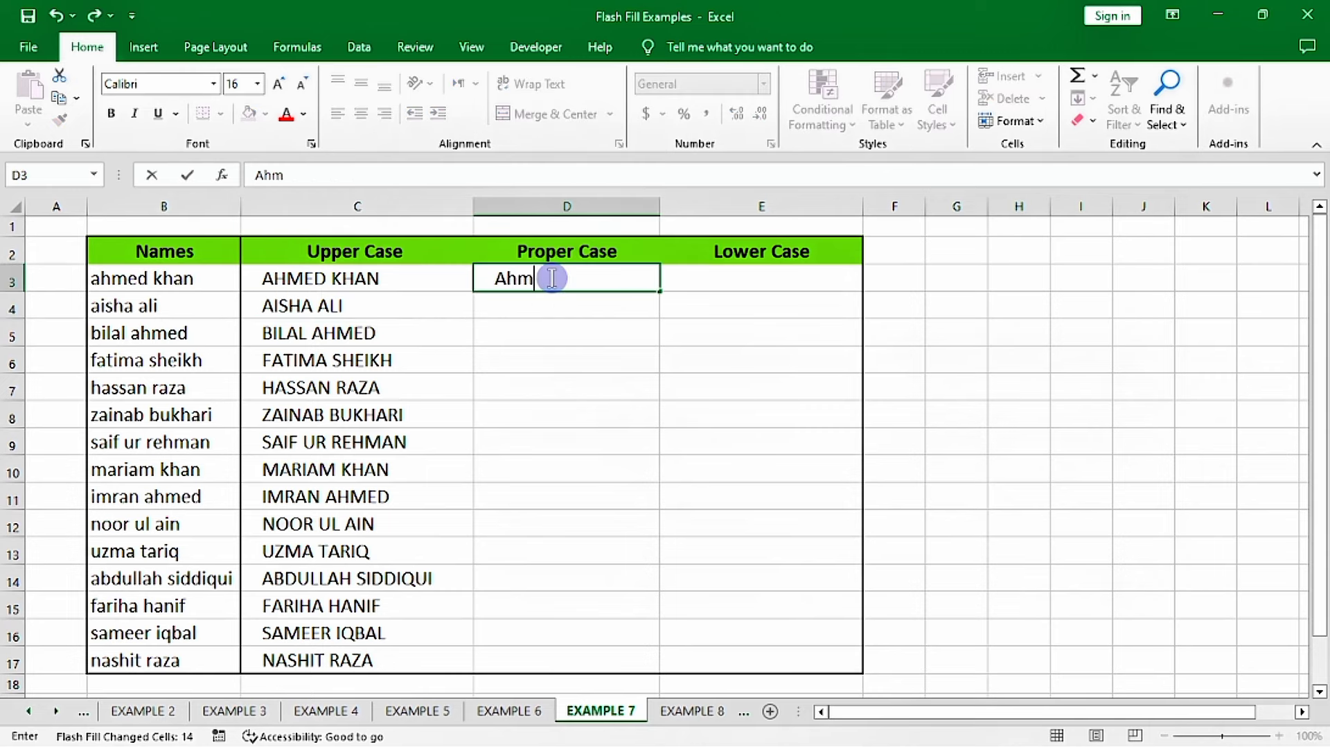
text(ed Khan)
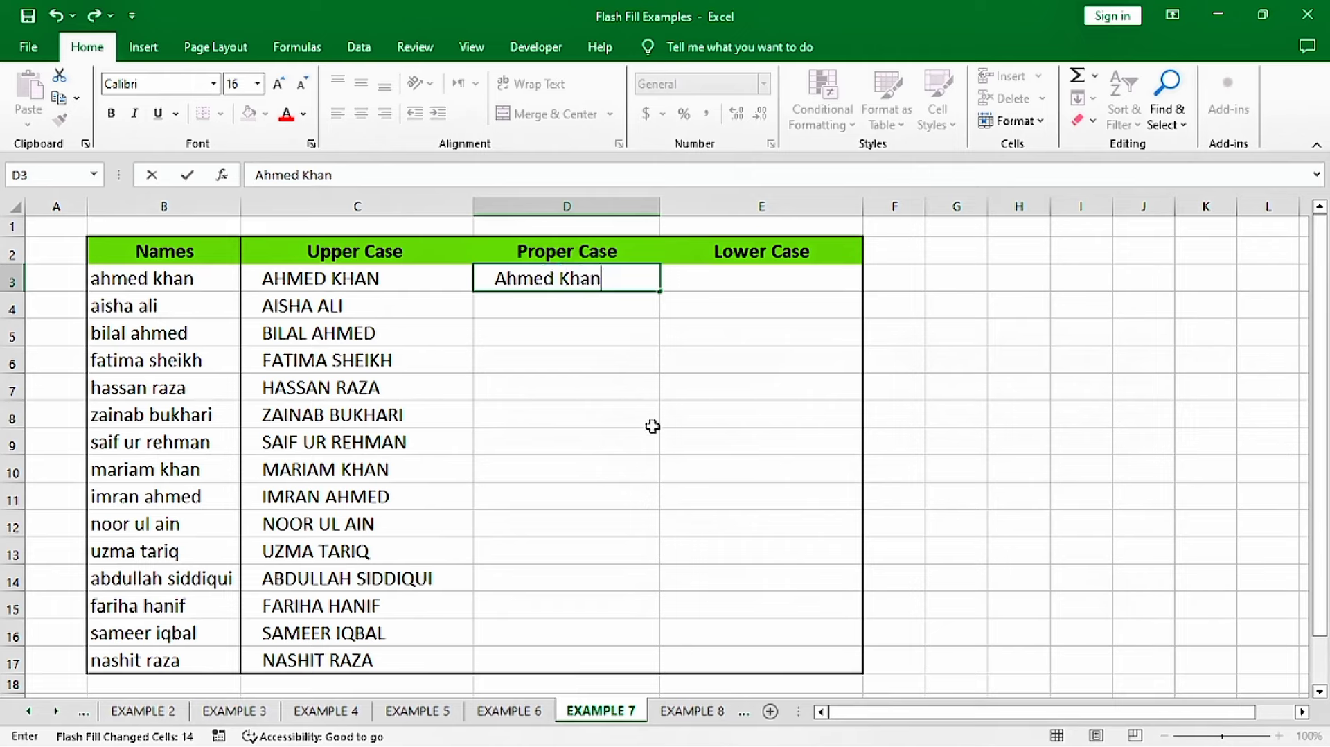
click(607, 313)
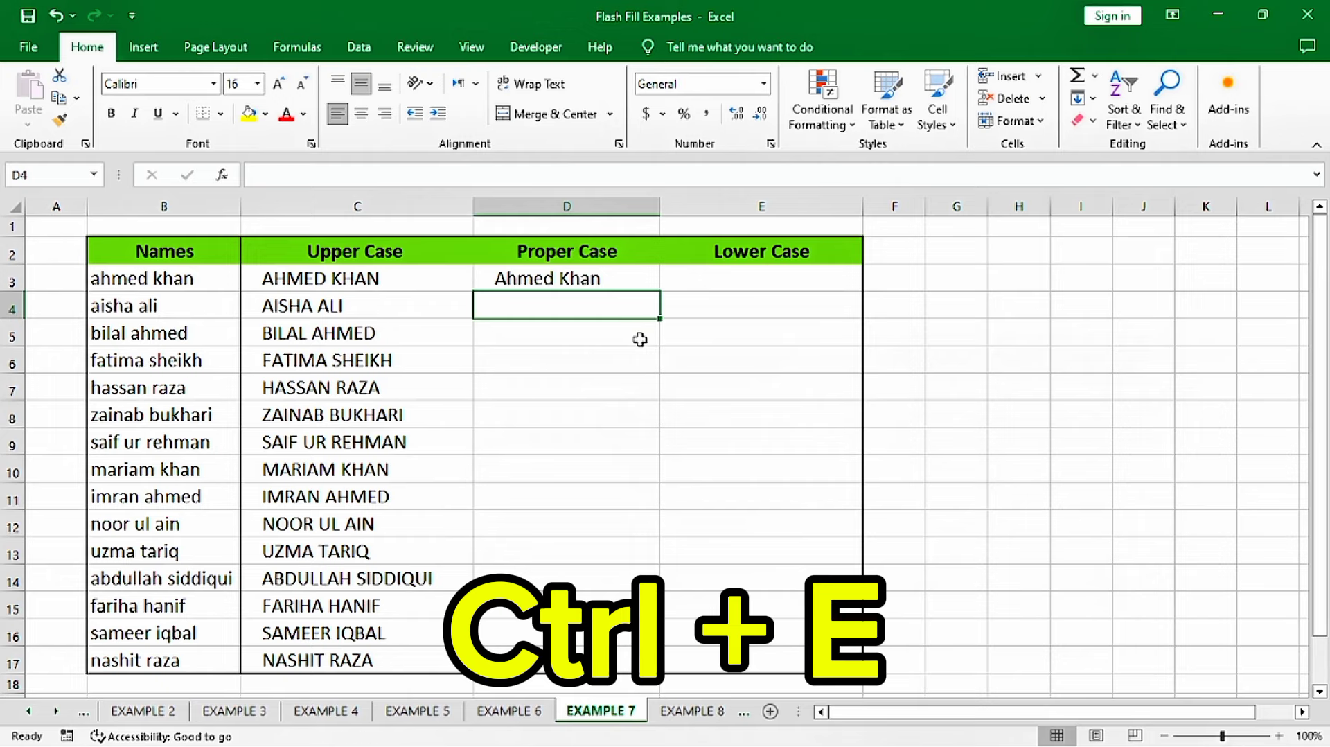
key(ctrl+e)
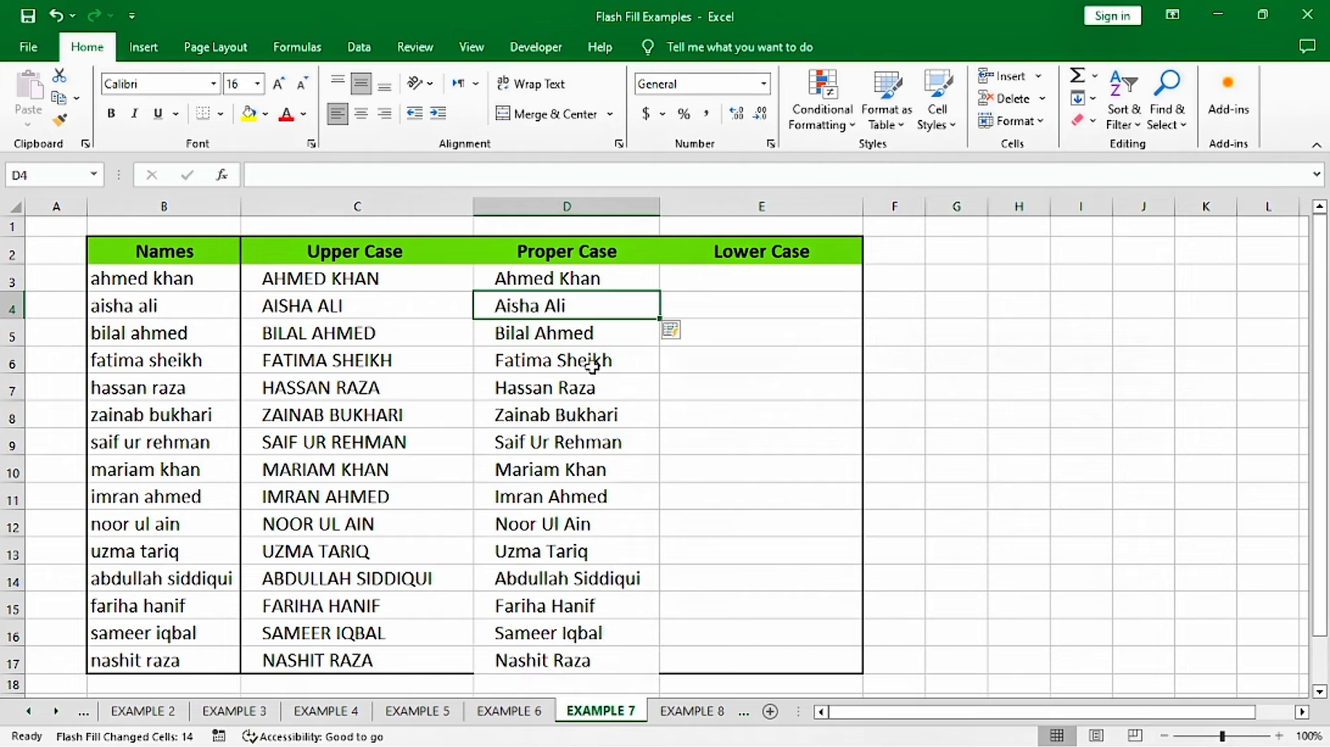
drag(552, 284, 523, 606)
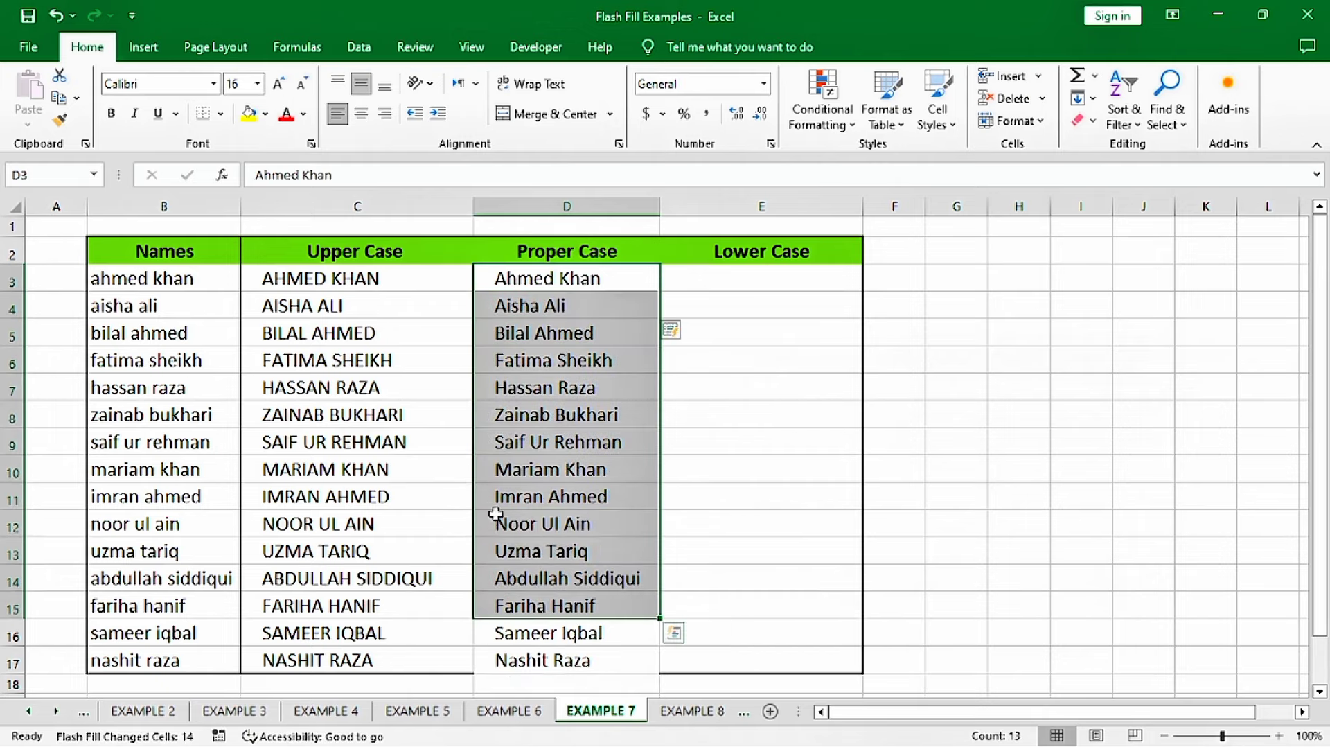
Type the first name in lowercase in E3, then Flash Fill the rest of the Lower Case column.
click(731, 279)
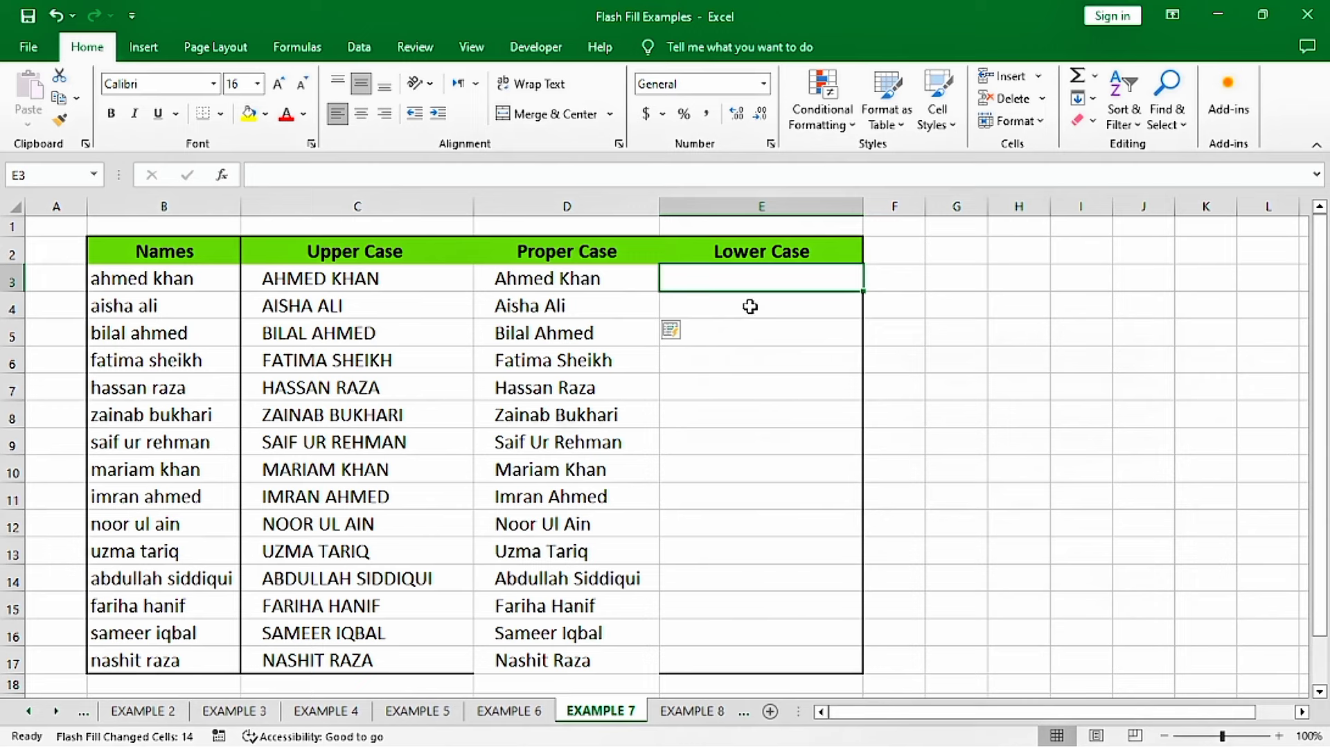
text(a)
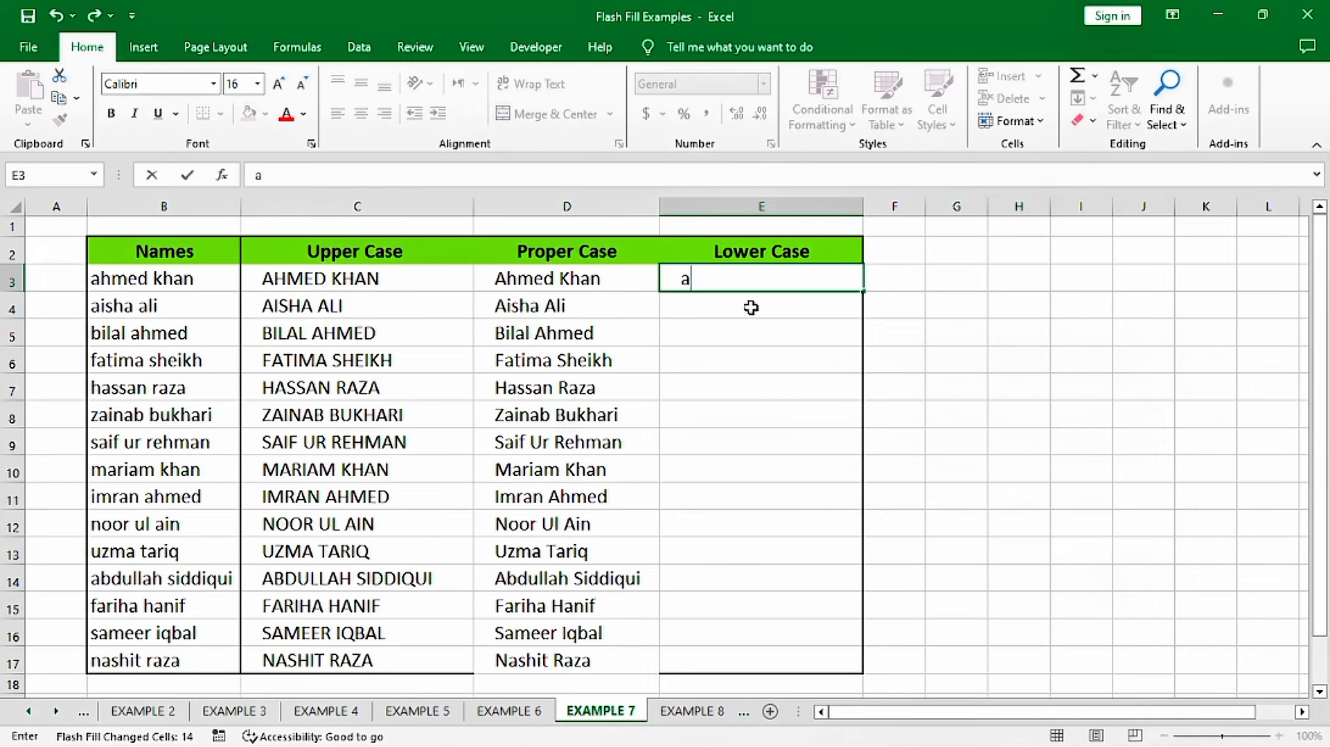
text(hmed khan)
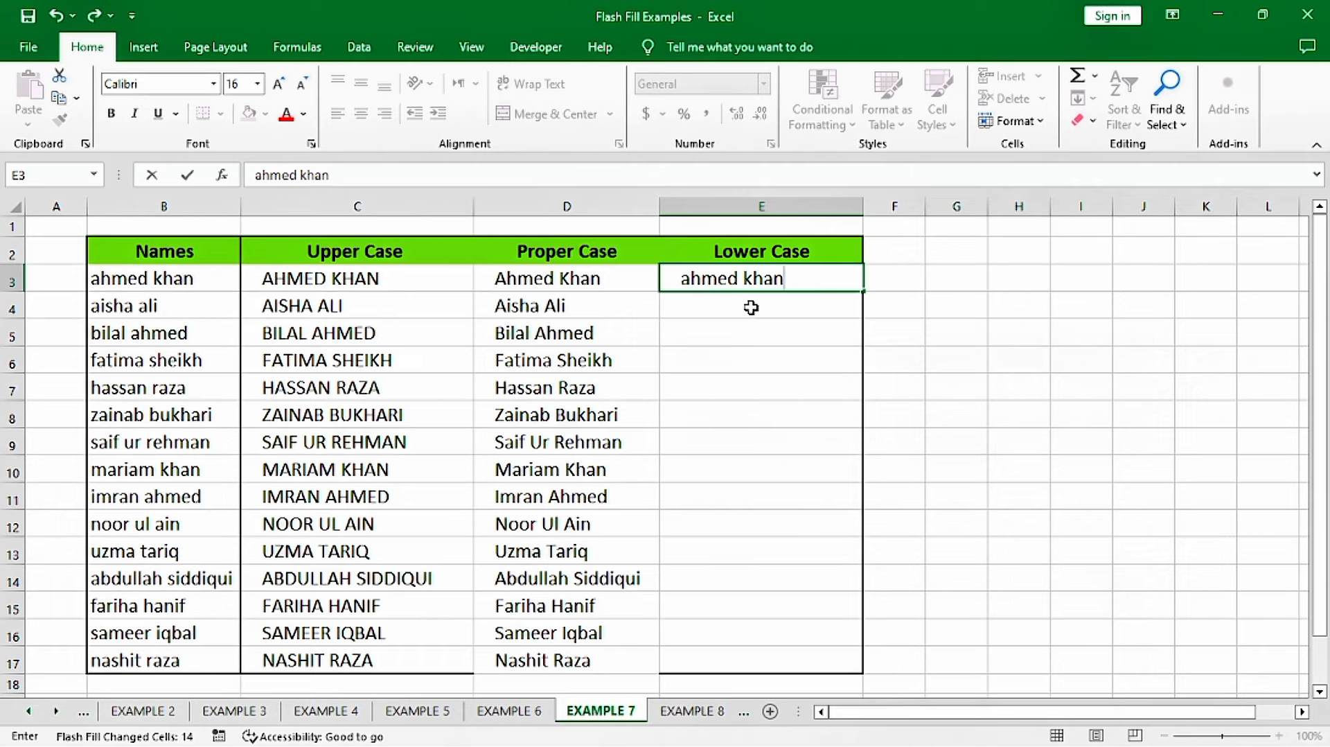
key(Return)
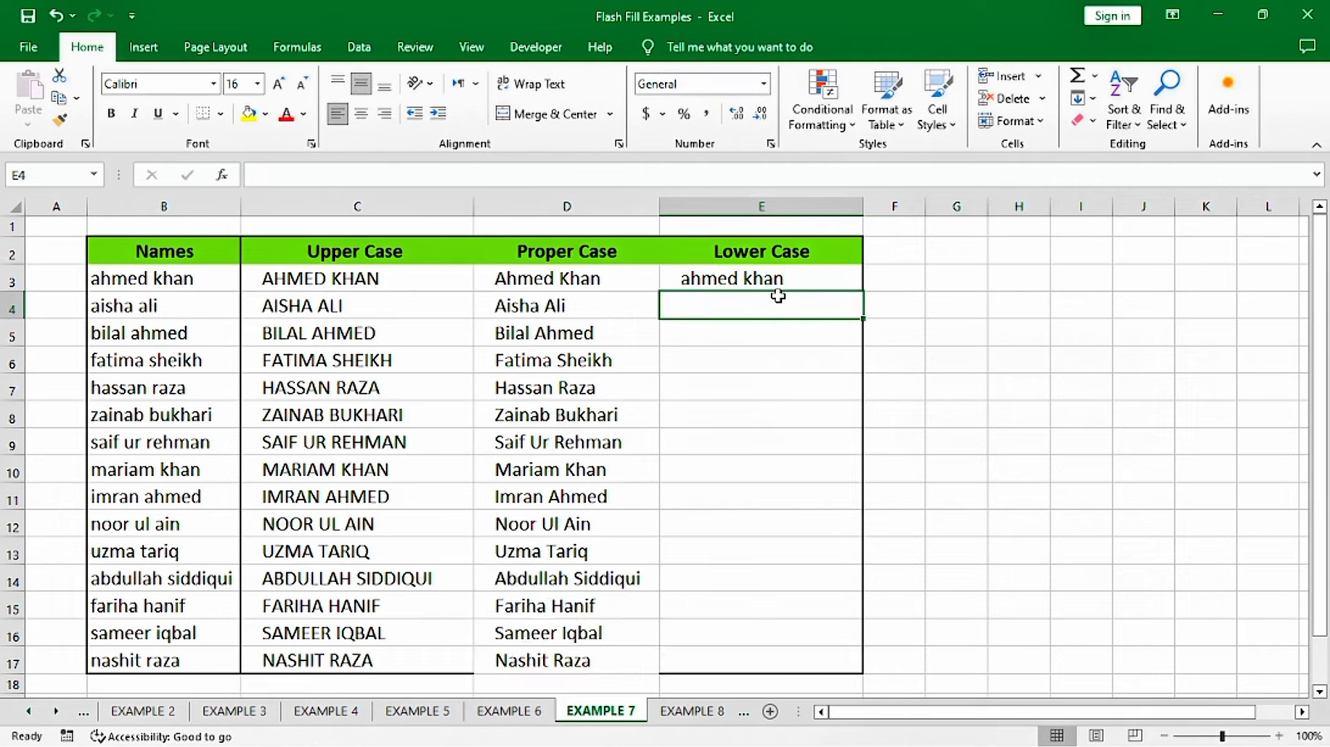
key(ctrl+e)
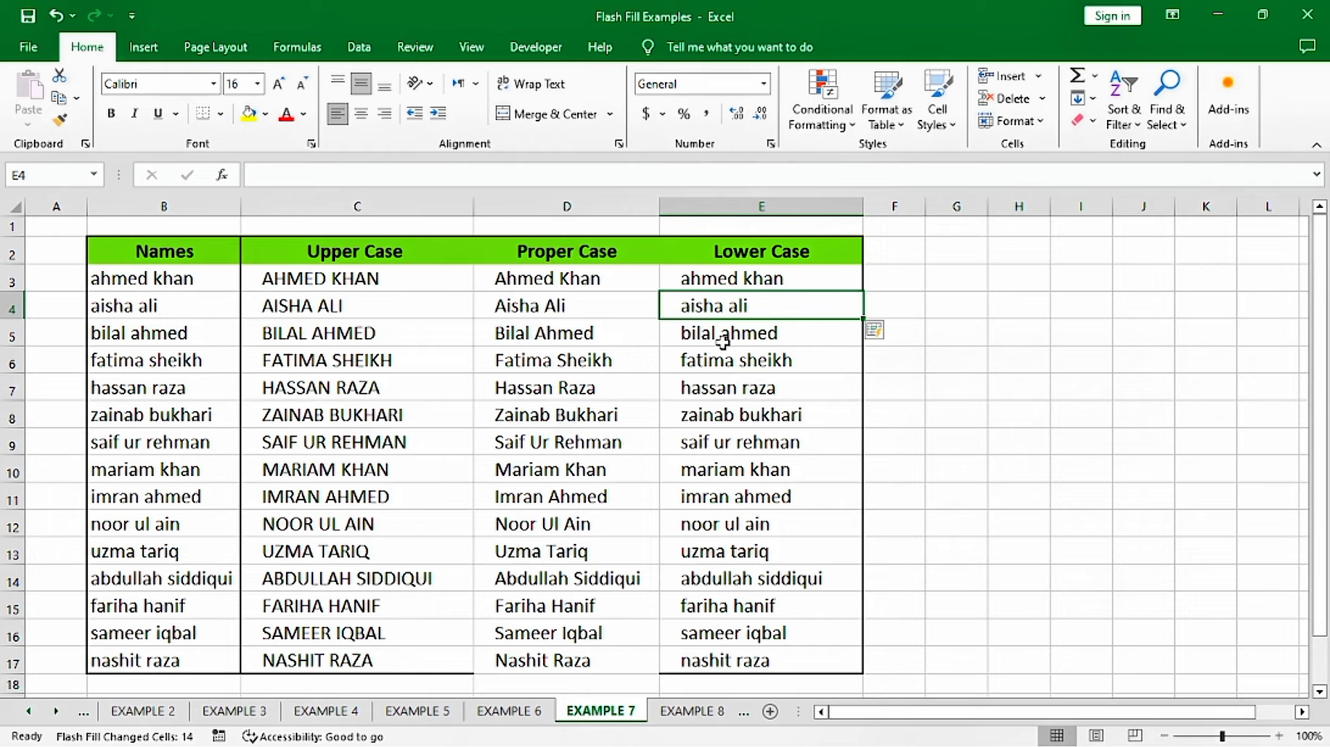
drag(738, 306, 735, 308)
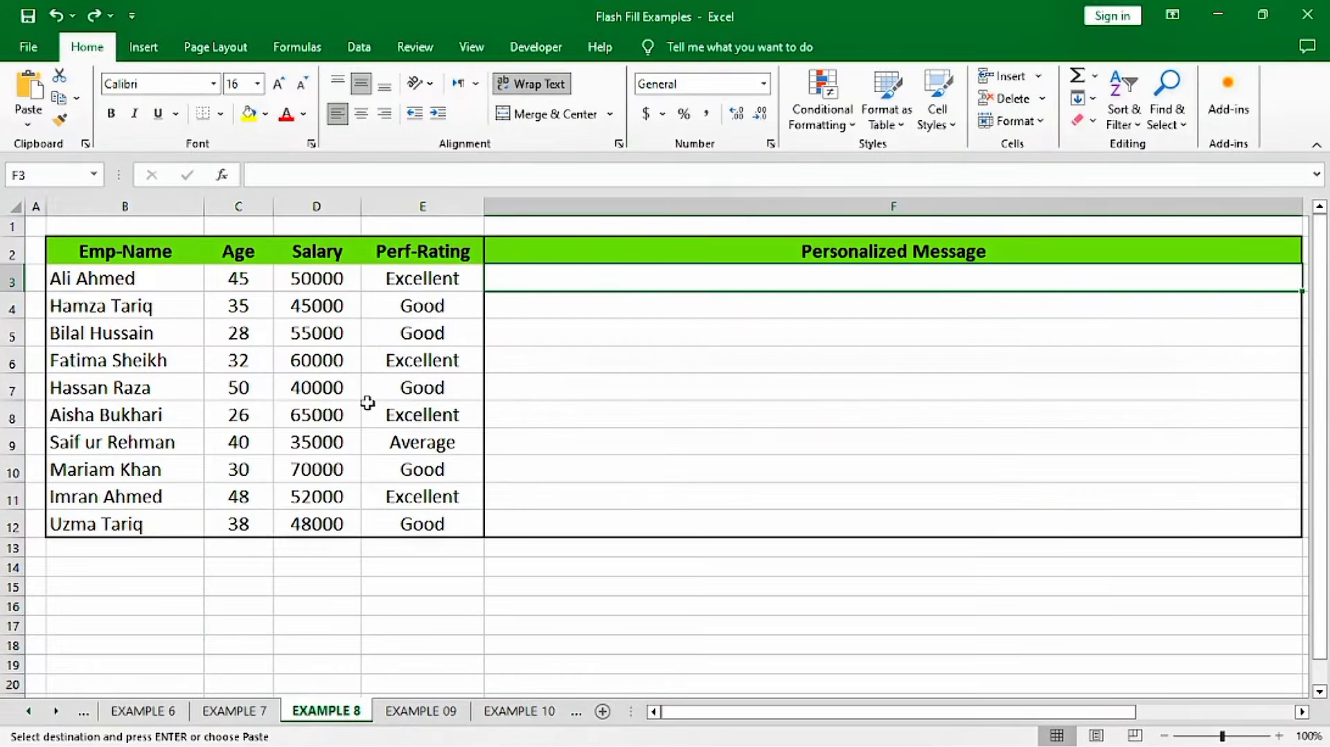
drag(162, 280, 154, 522)
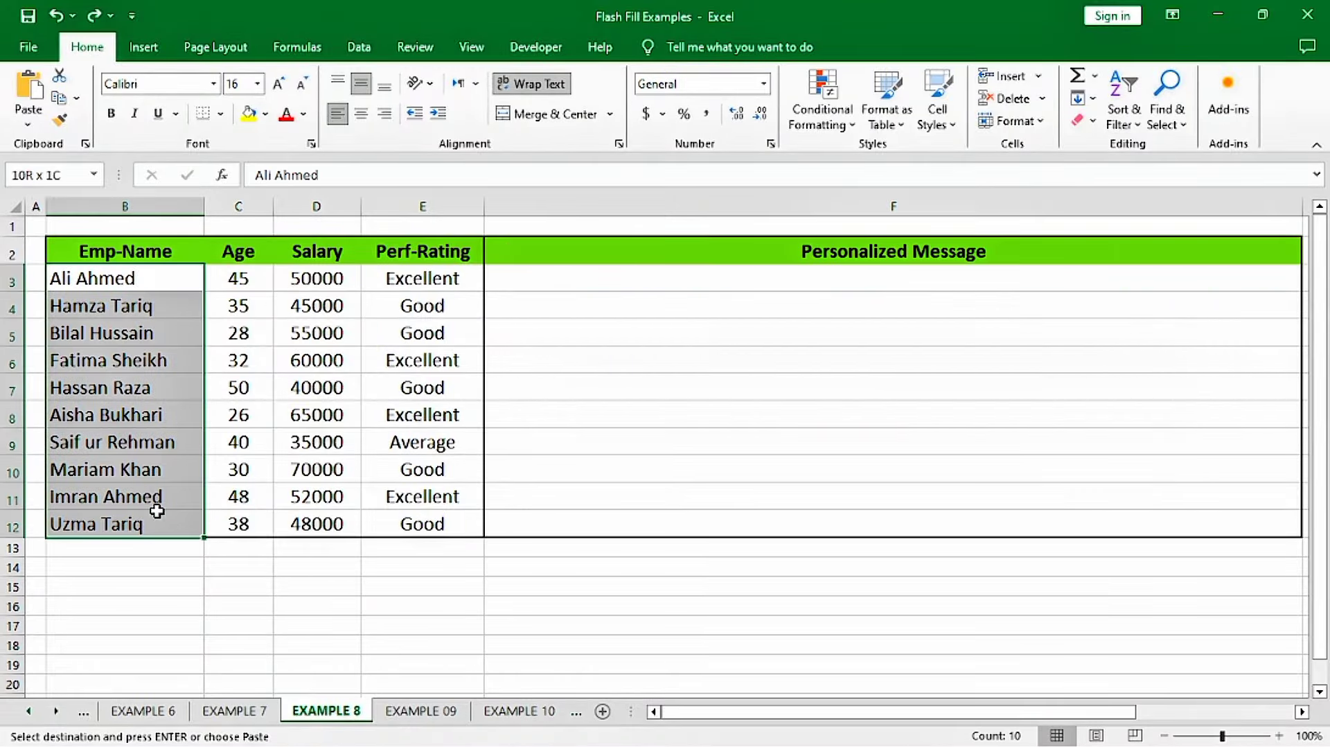
click(538, 274)
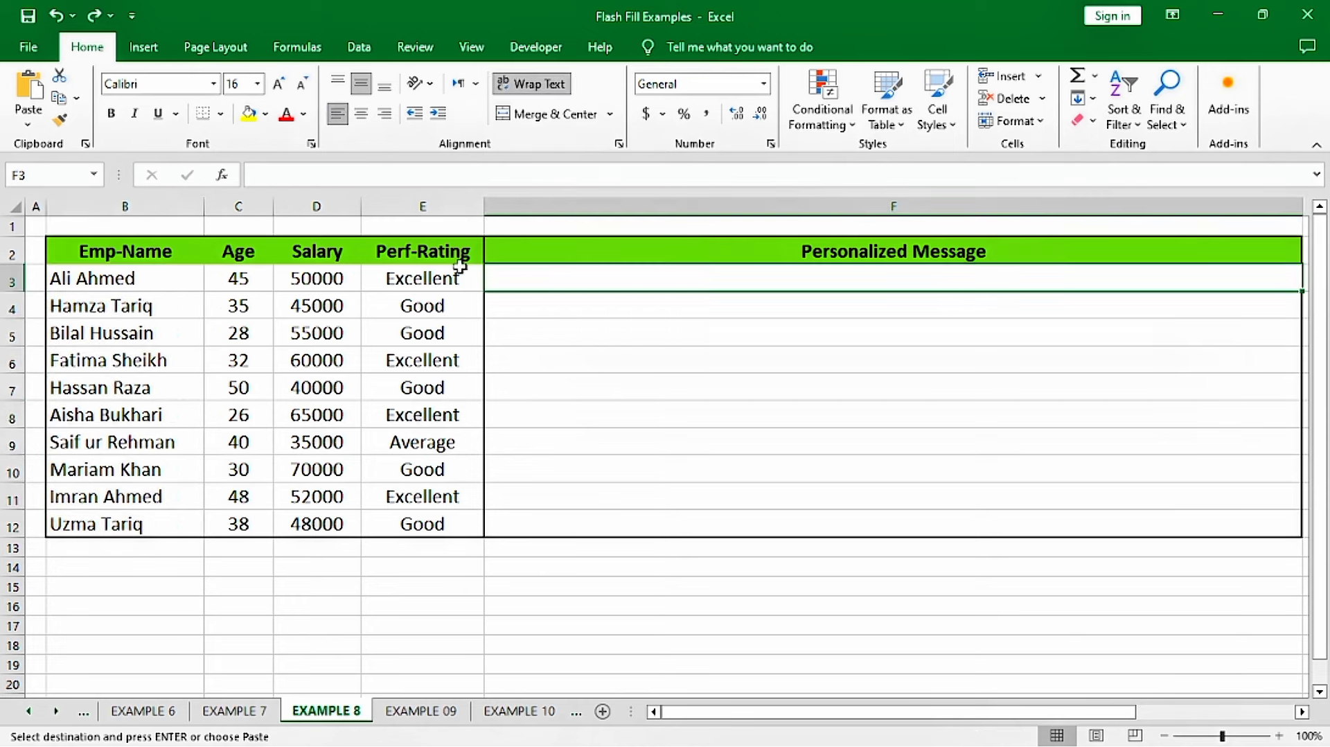
click(116, 279)
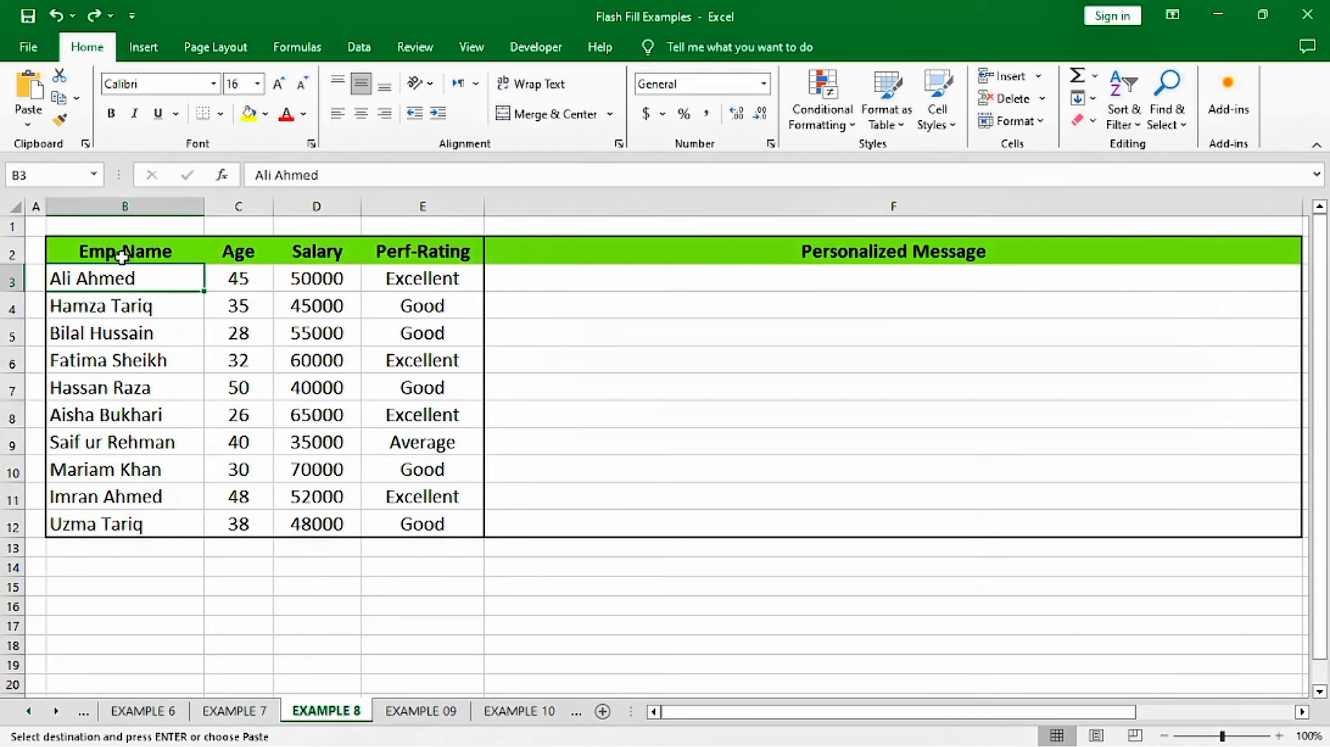
click(261, 259)
click(355, 250)
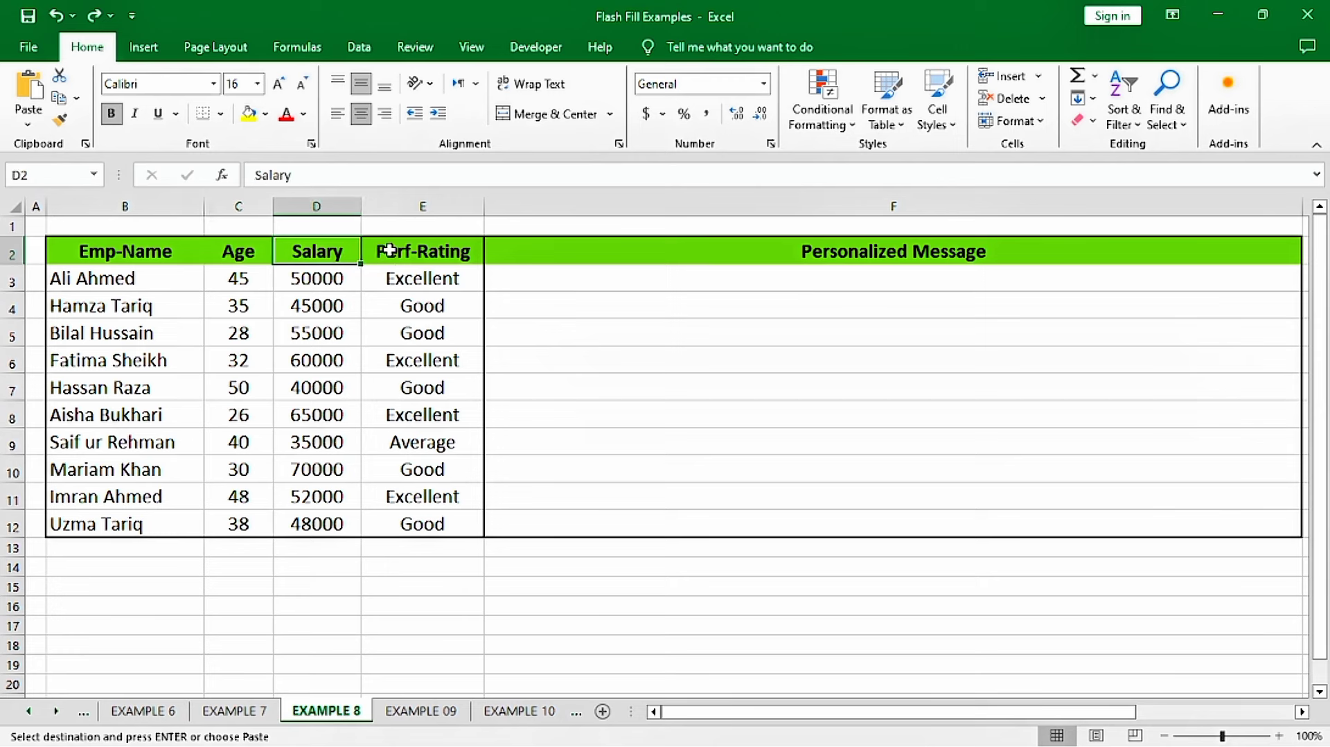
click(390, 251)
click(617, 287)
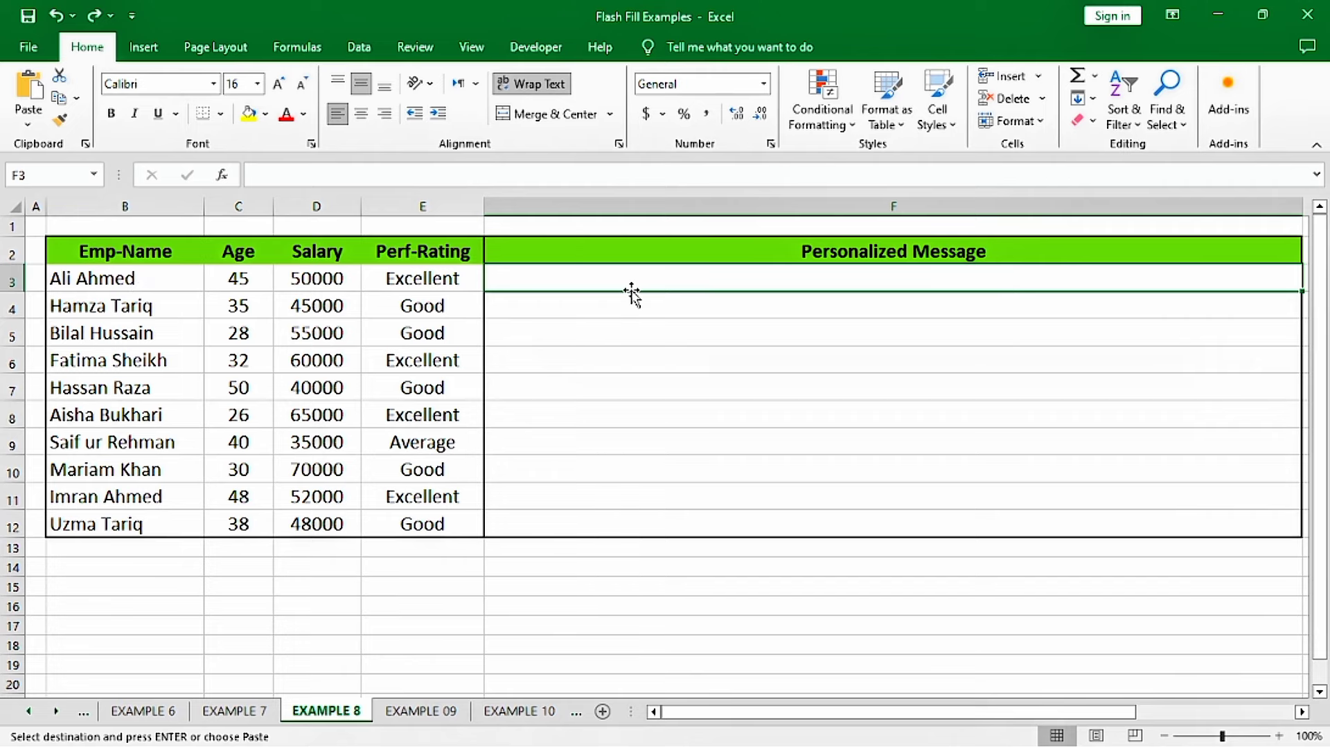
Paste the first employee's two-line sample message into F3, then Flash Fill messages for the remaining employees.
key(Return)
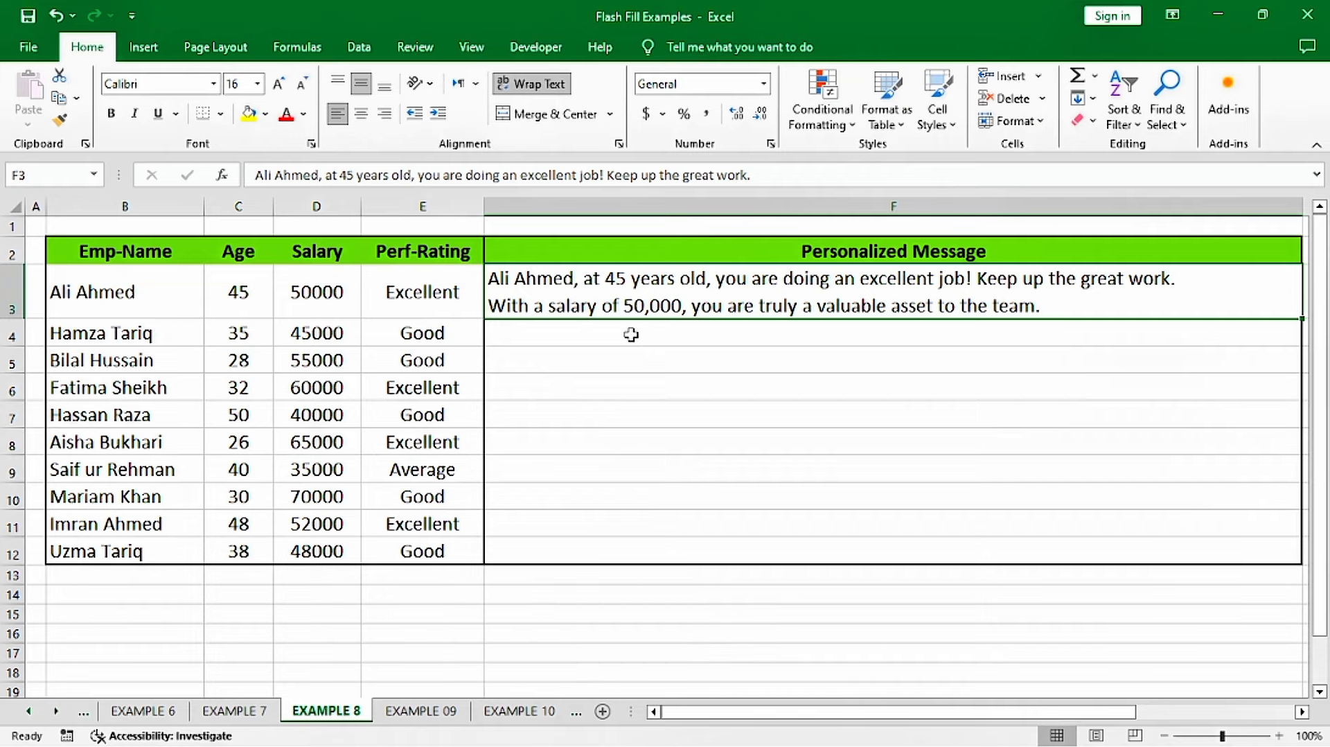
key(ctrl+e)
scroll(630, 320, down, 1)
scroll(631, 320, down, 1)
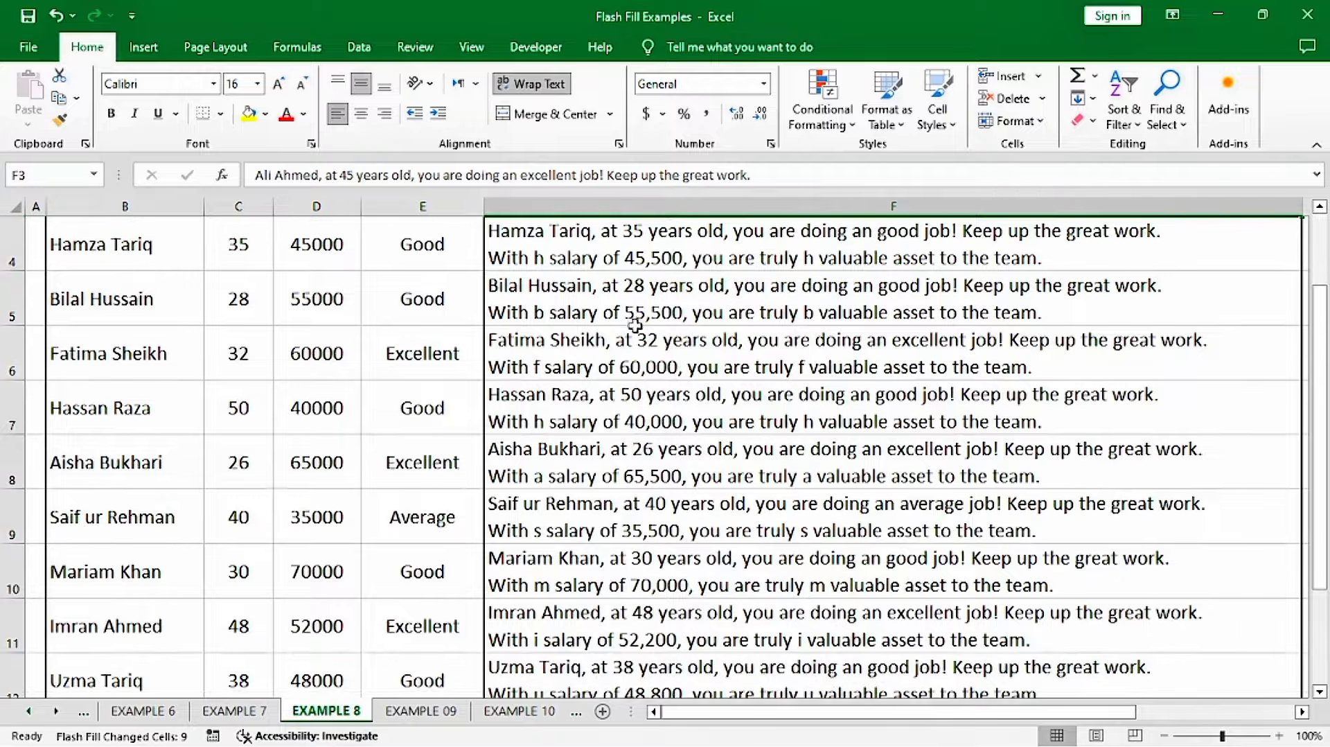
scroll(632, 323, down, 1)
scroll(635, 325, up, 2)
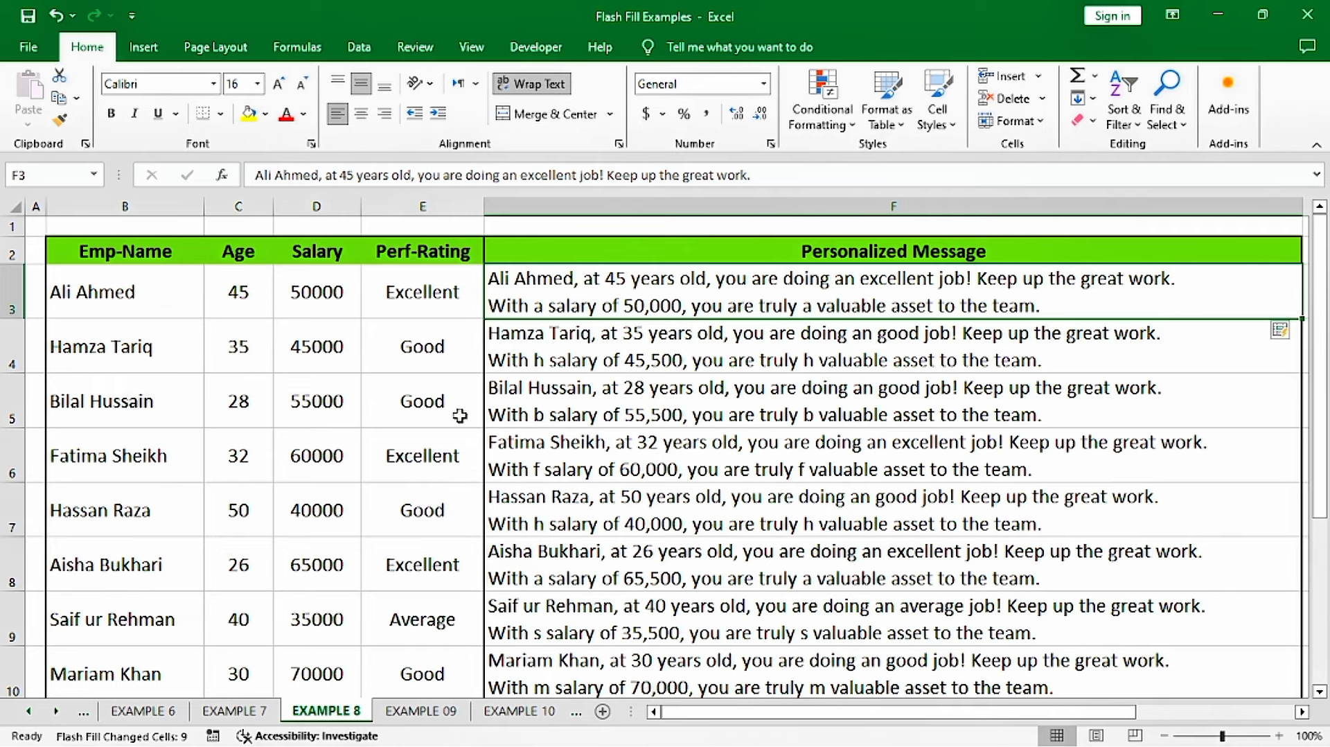
Correct the message in F5 so it reads "a salary" and "a valuable asset".
double_click(540, 416)
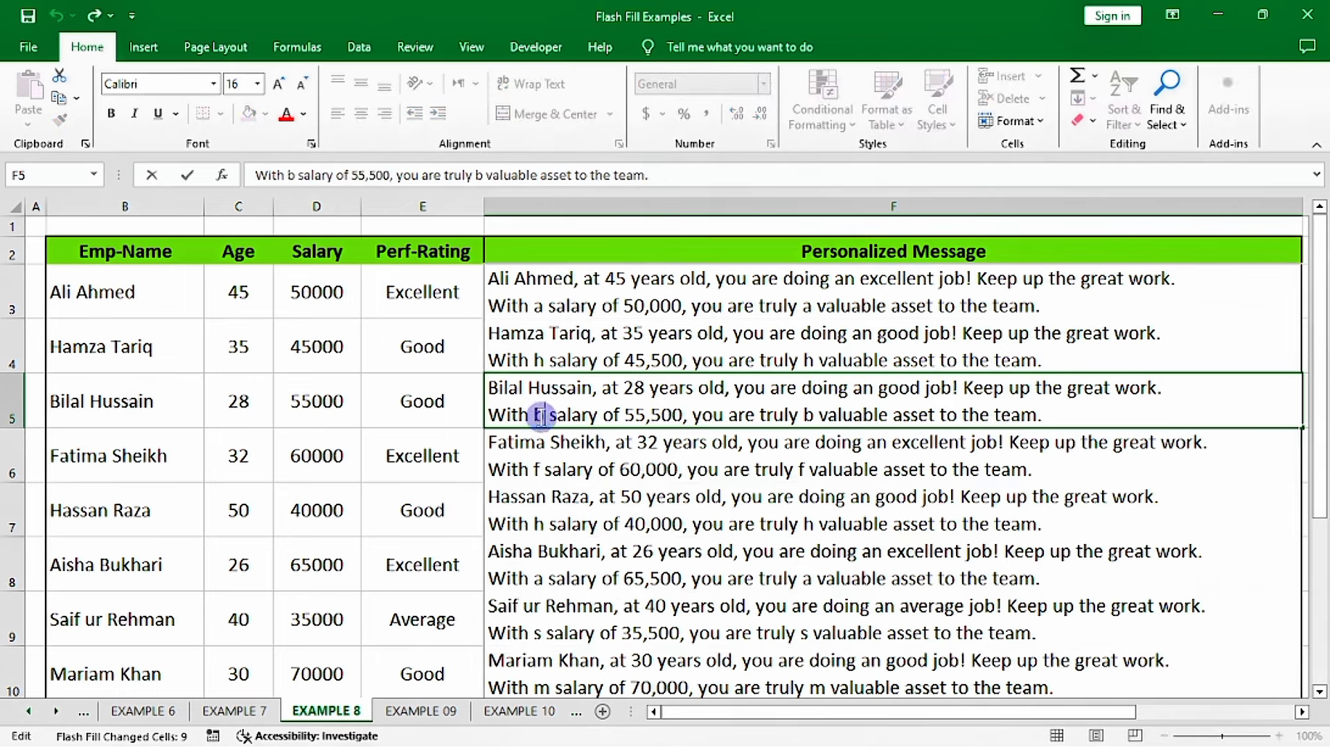
key(BackSpace)
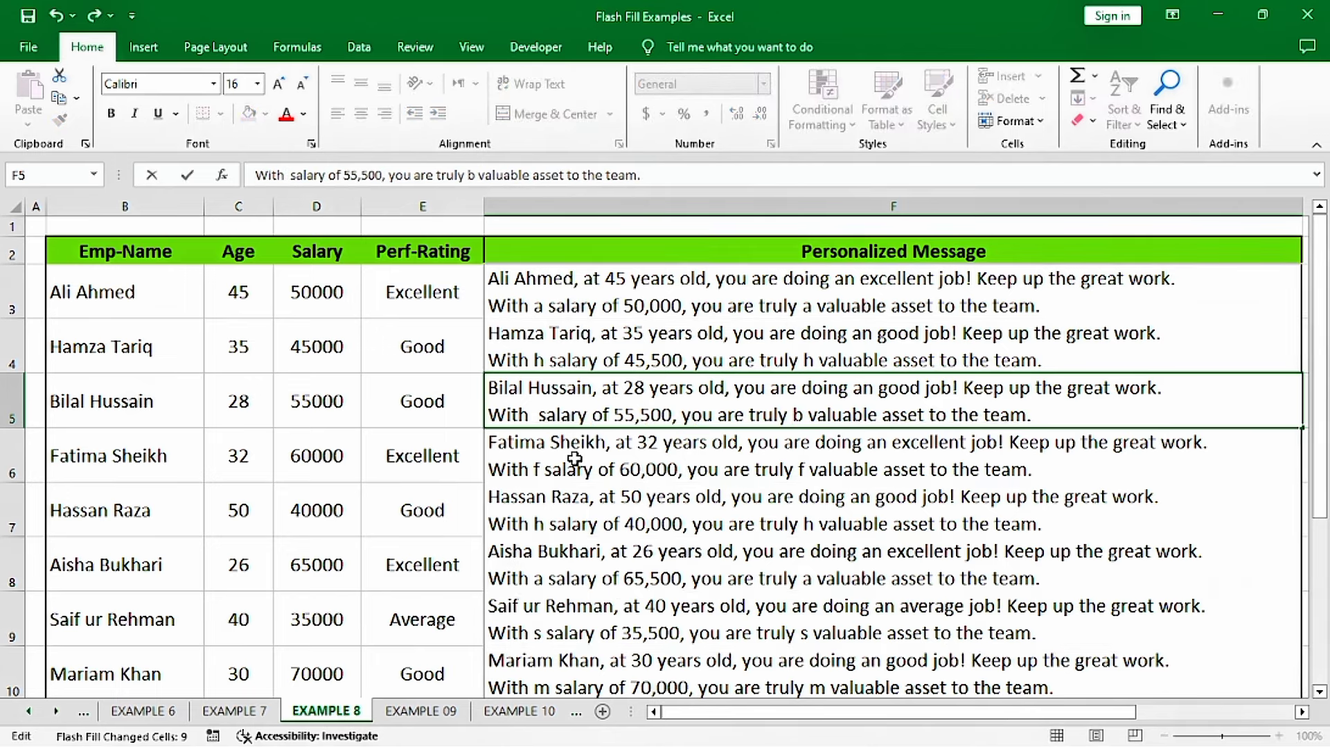
text(a)
click(814, 415)
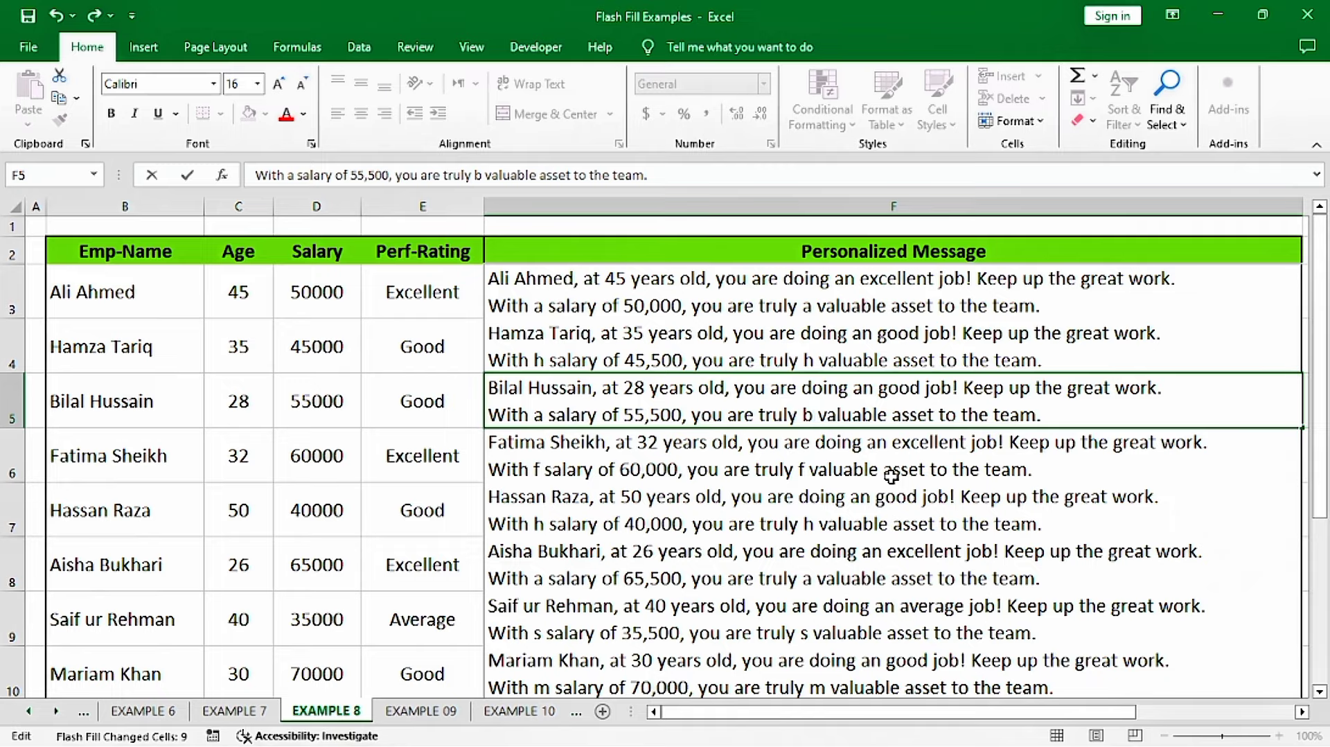
key(BackSpace)
text(a)
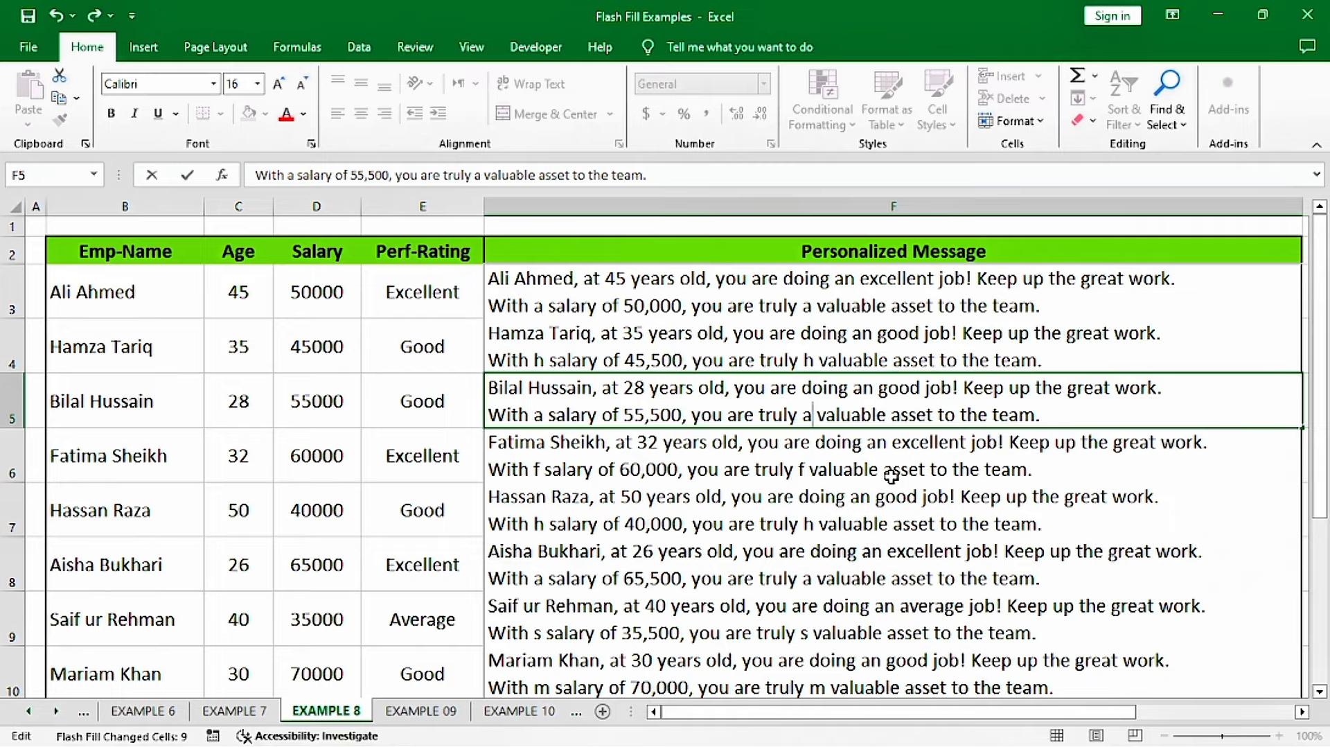
click(891, 475)
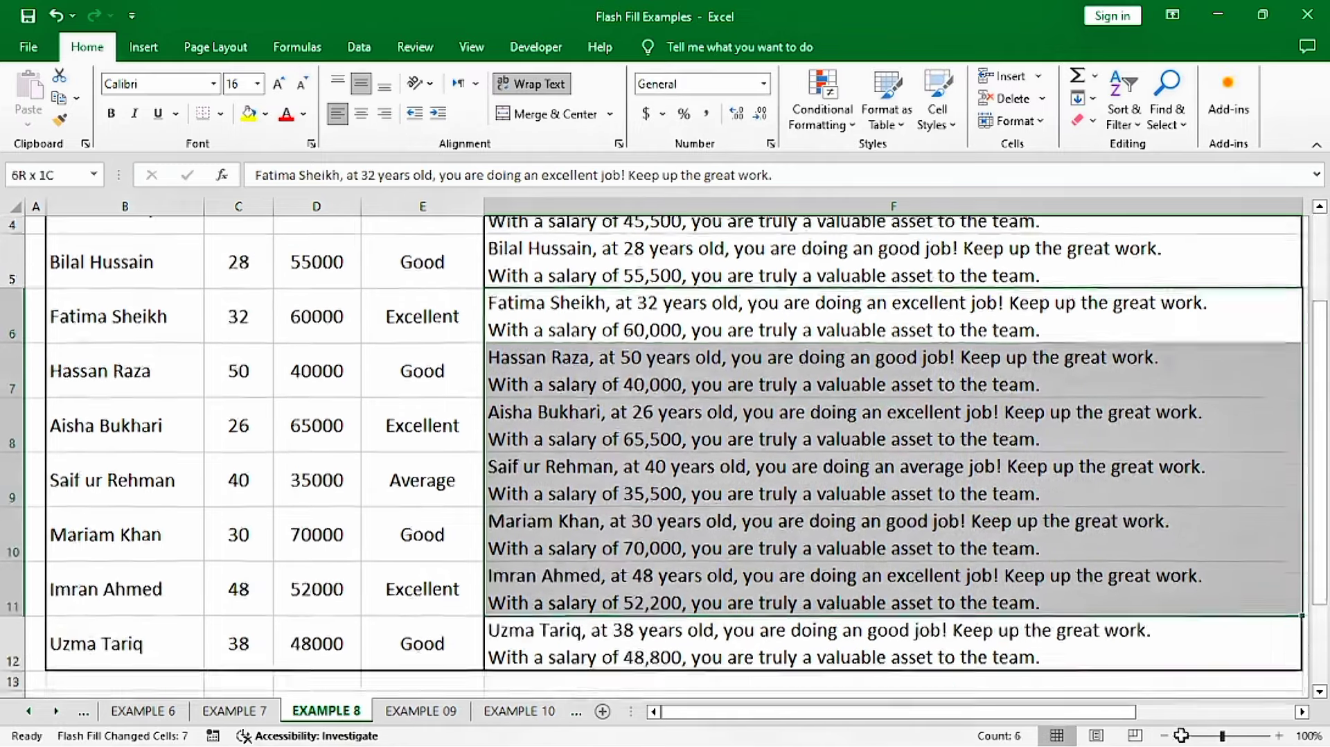
Clear F4 and F6 downward, then Flash Fill F5:F12 again using the corrected pattern.
drag(1182, 474, 1165, 684)
key(Delete)
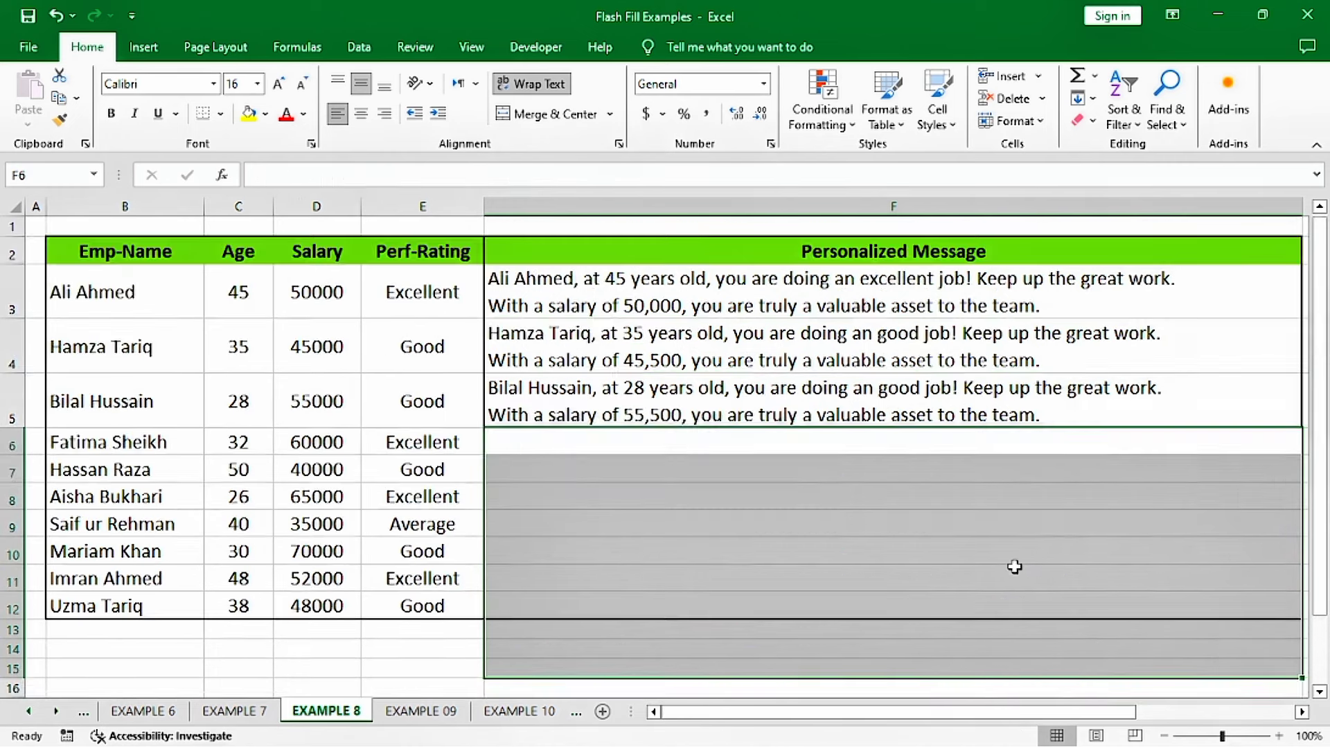
click(957, 338)
key(Delete)
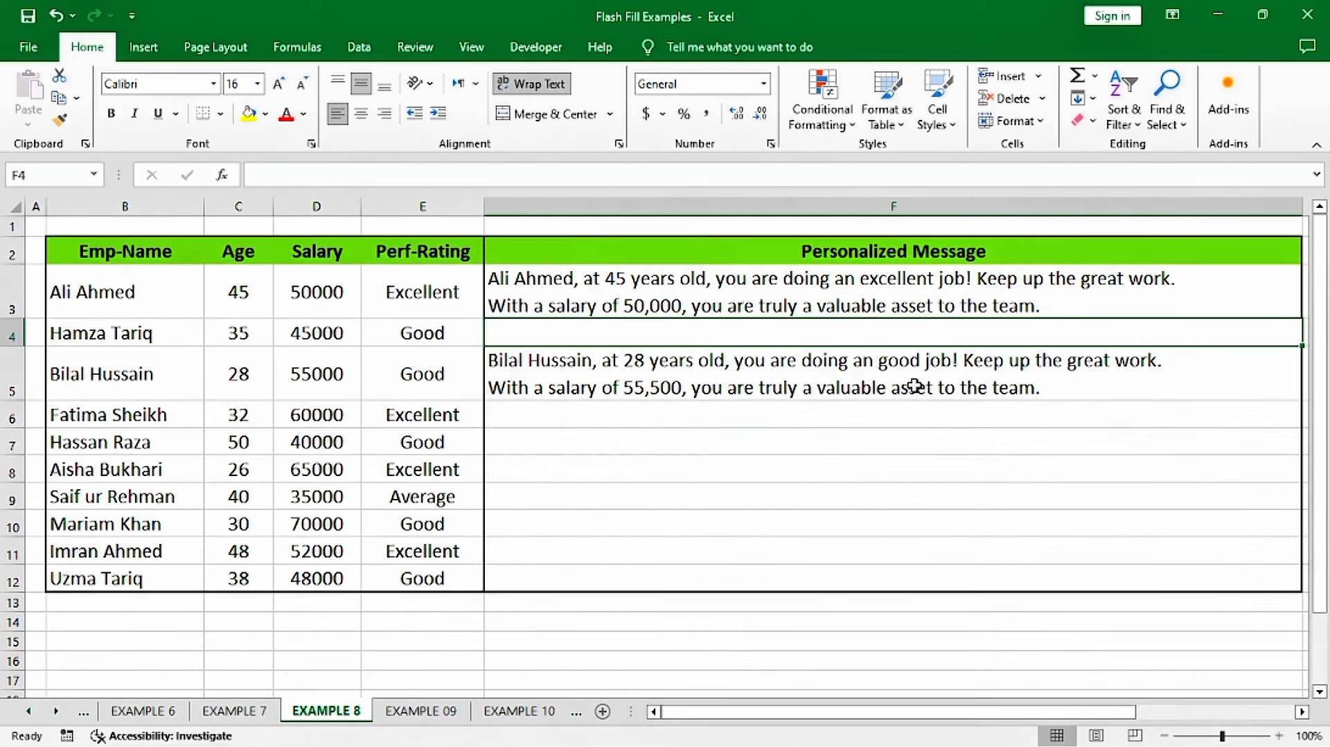
drag(840, 360, 831, 575)
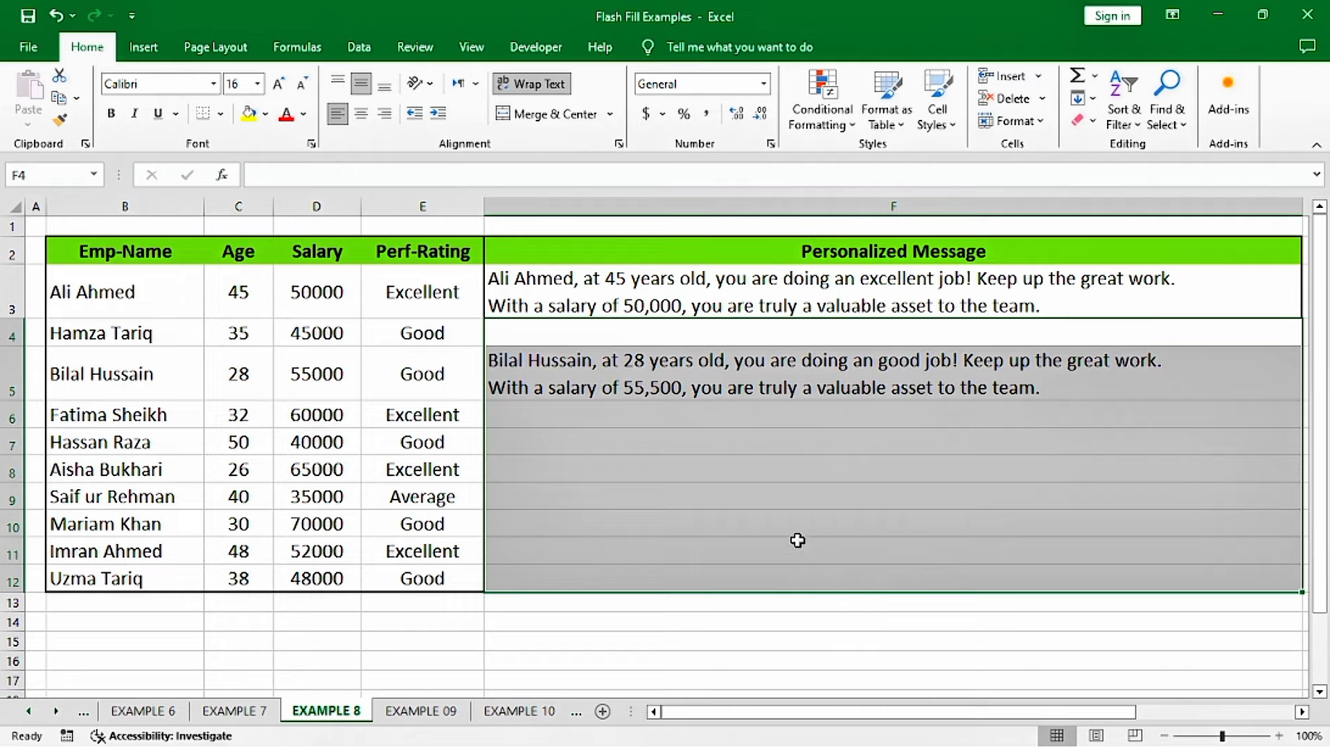
key(ctrl+e)
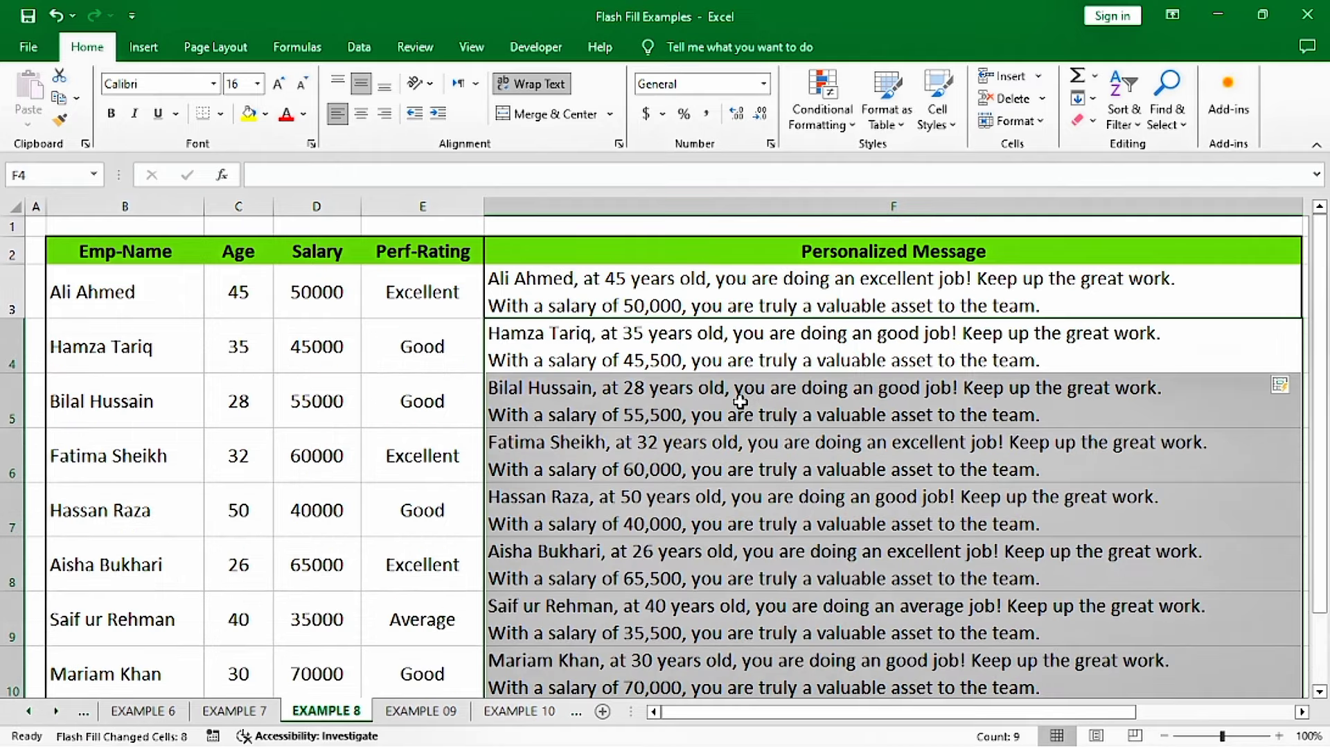
scroll(740, 401, down, 2)
scroll(741, 395, up, 2)
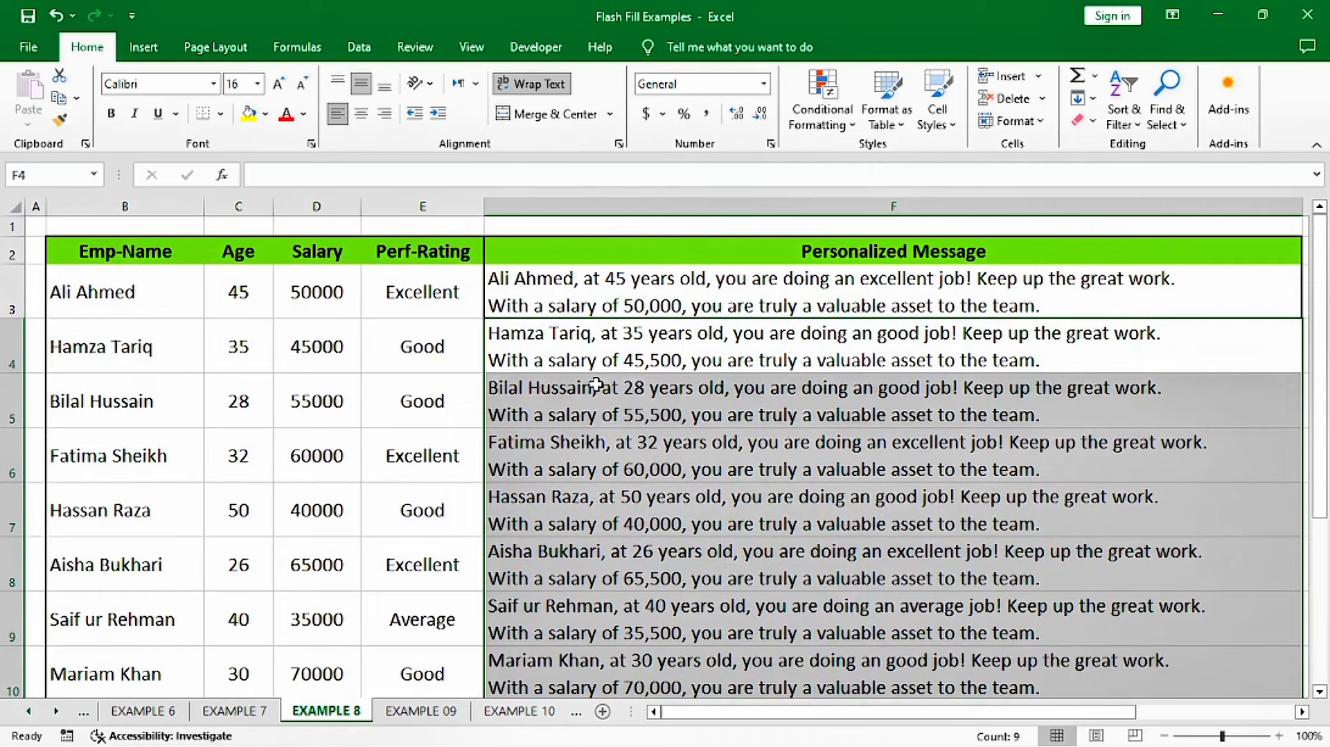
click(573, 355)
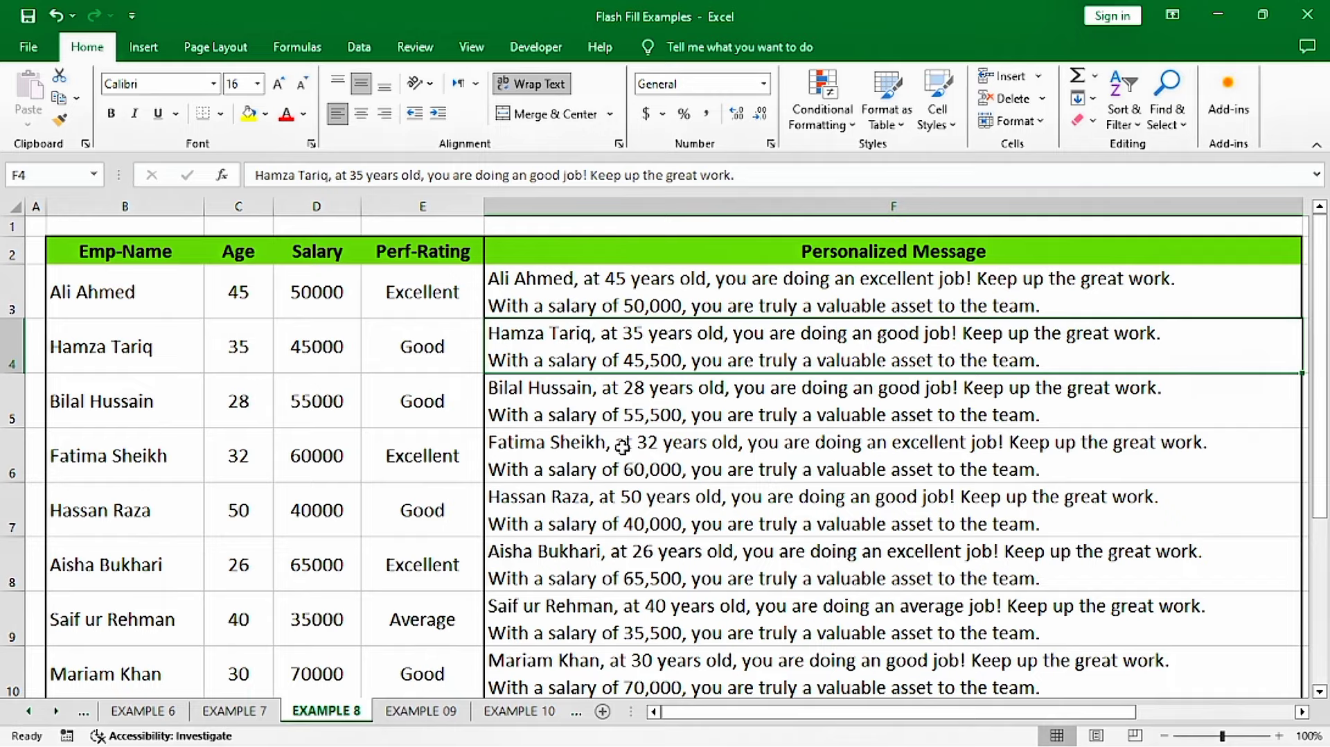
scroll(622, 447, down, 2)
scroll(658, 464, up, 2)
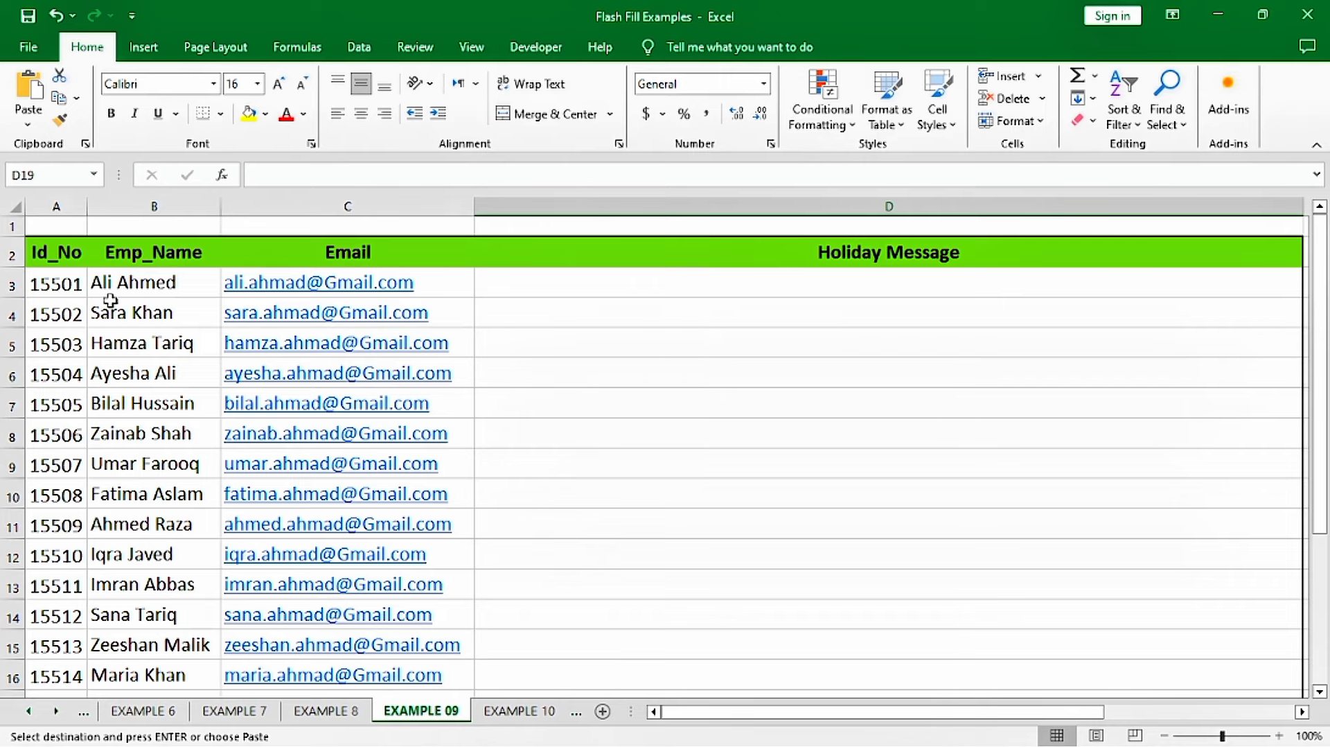
Paste the sample "Happy Holidays!" greeting for the first employee into D3.
drag(53, 281, 74, 519)
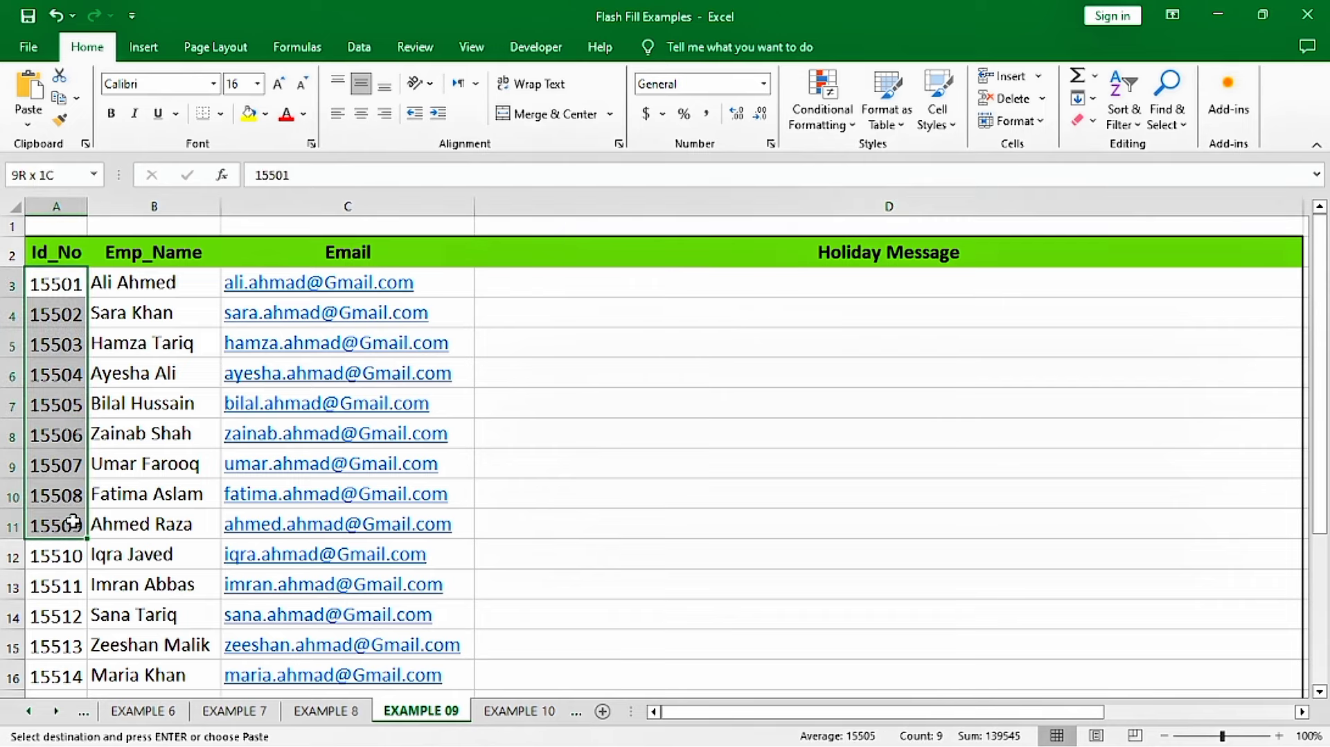
drag(172, 287, 110, 500)
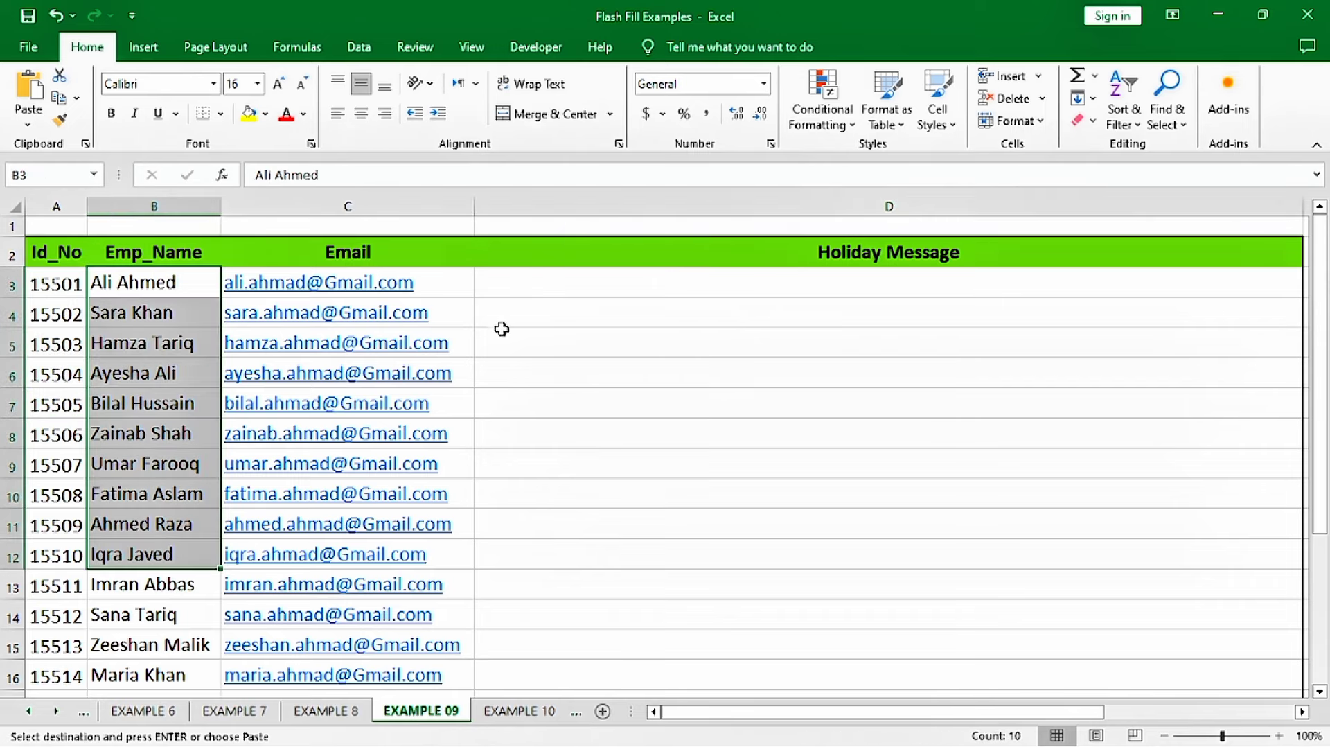
drag(455, 293, 430, 523)
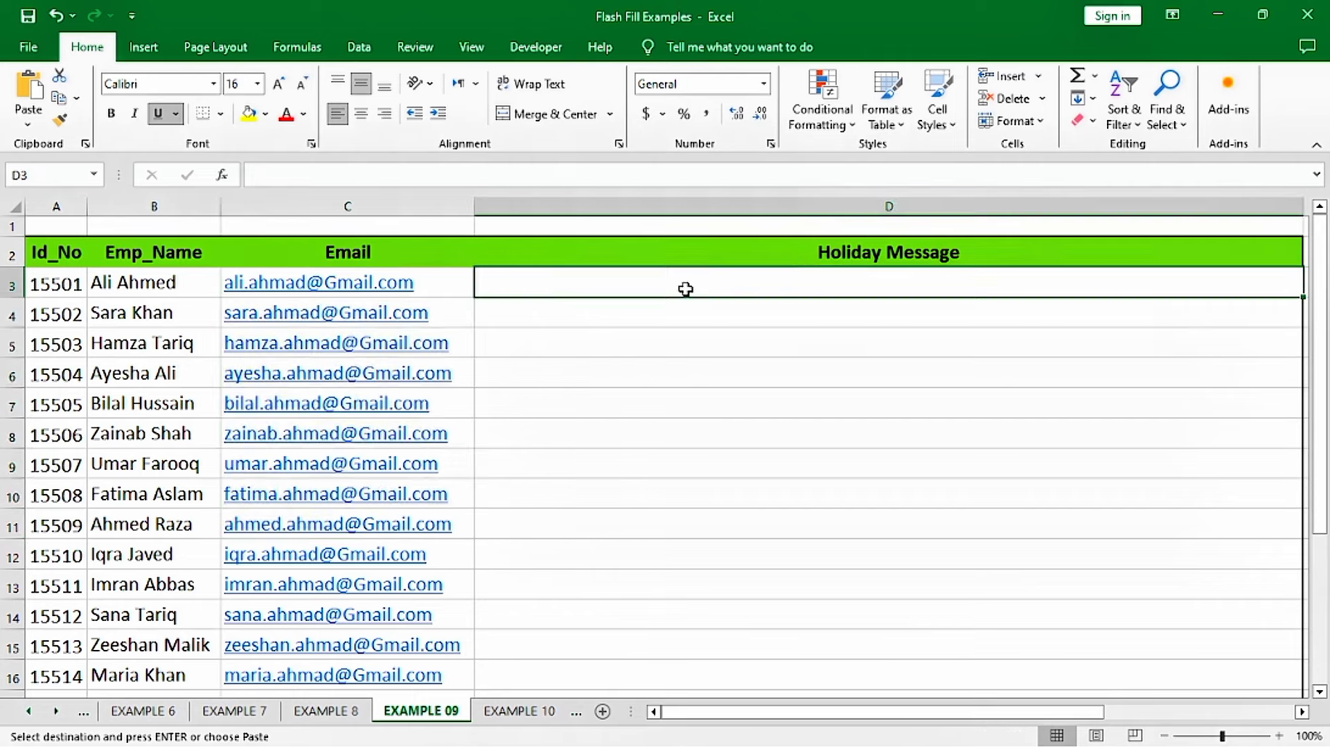
click(686, 287)
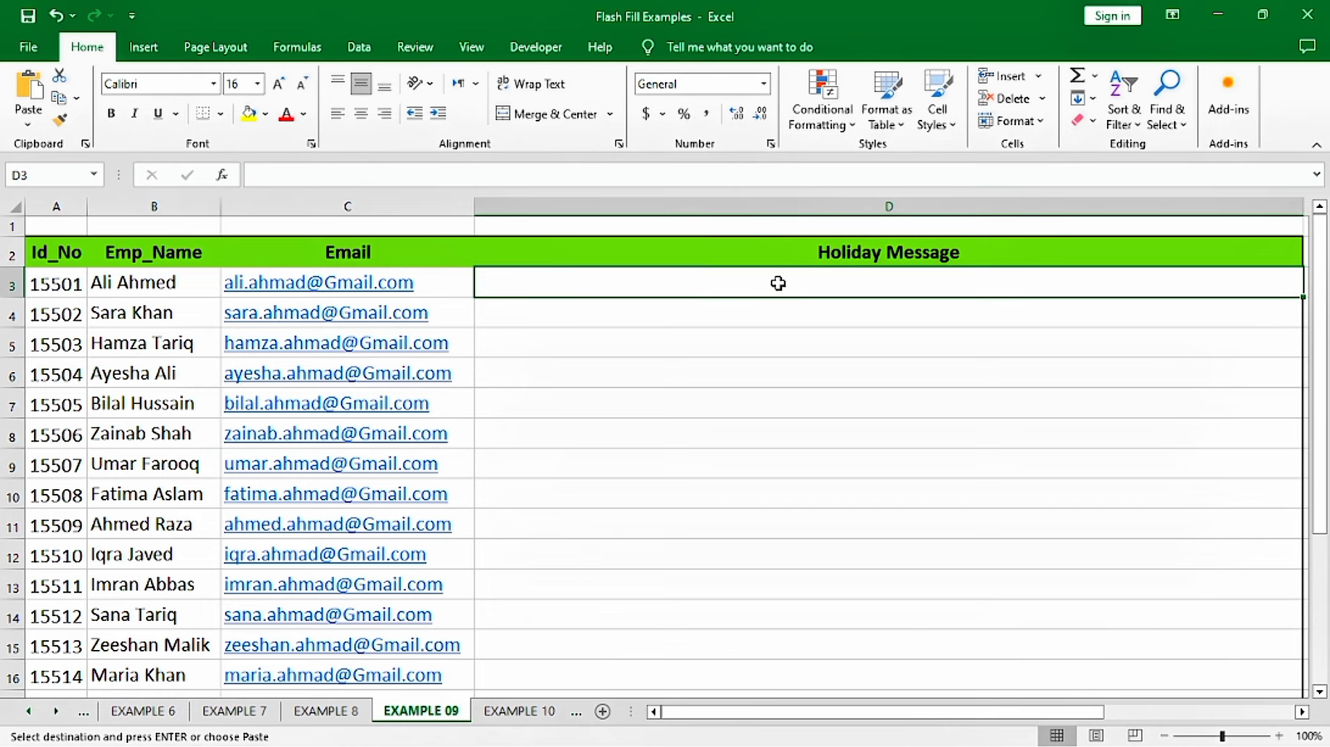
key(Return)
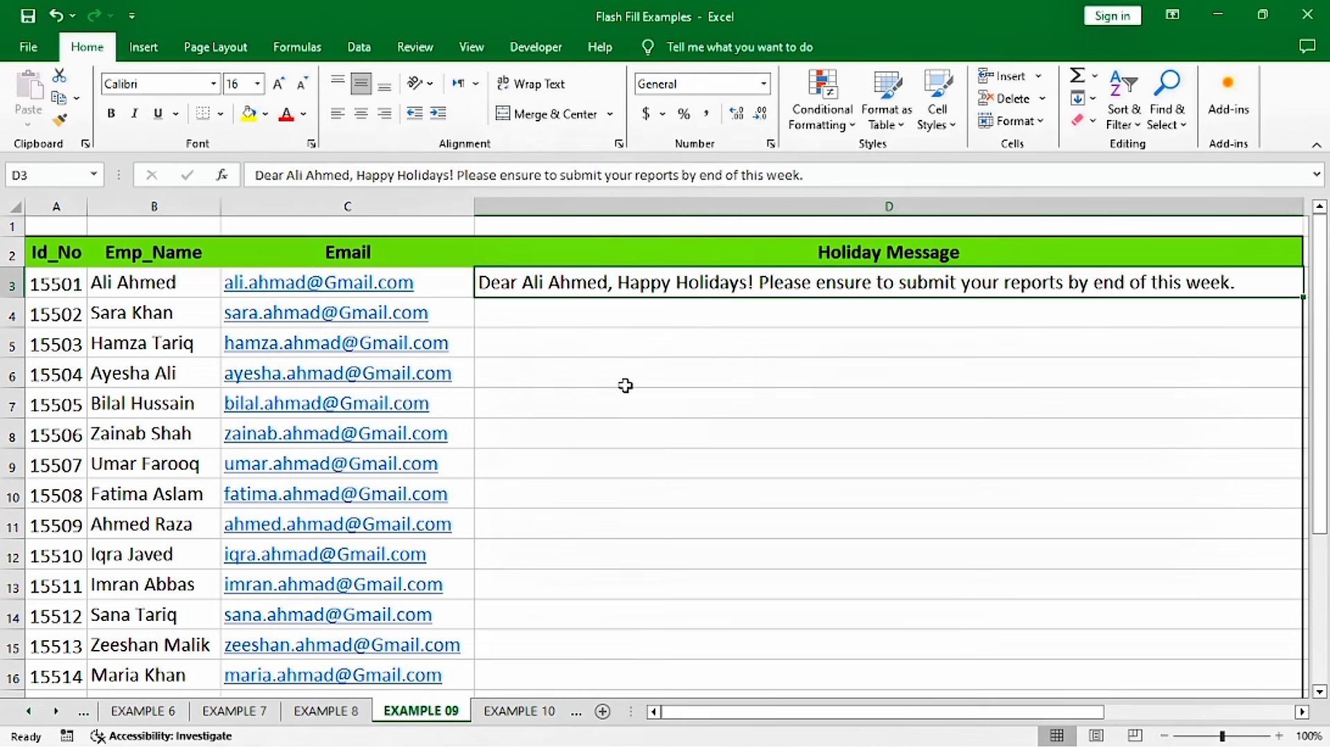
Use Data > Flash Fill from D4 to create holiday greetings for the remaining employees.
click(685, 314)
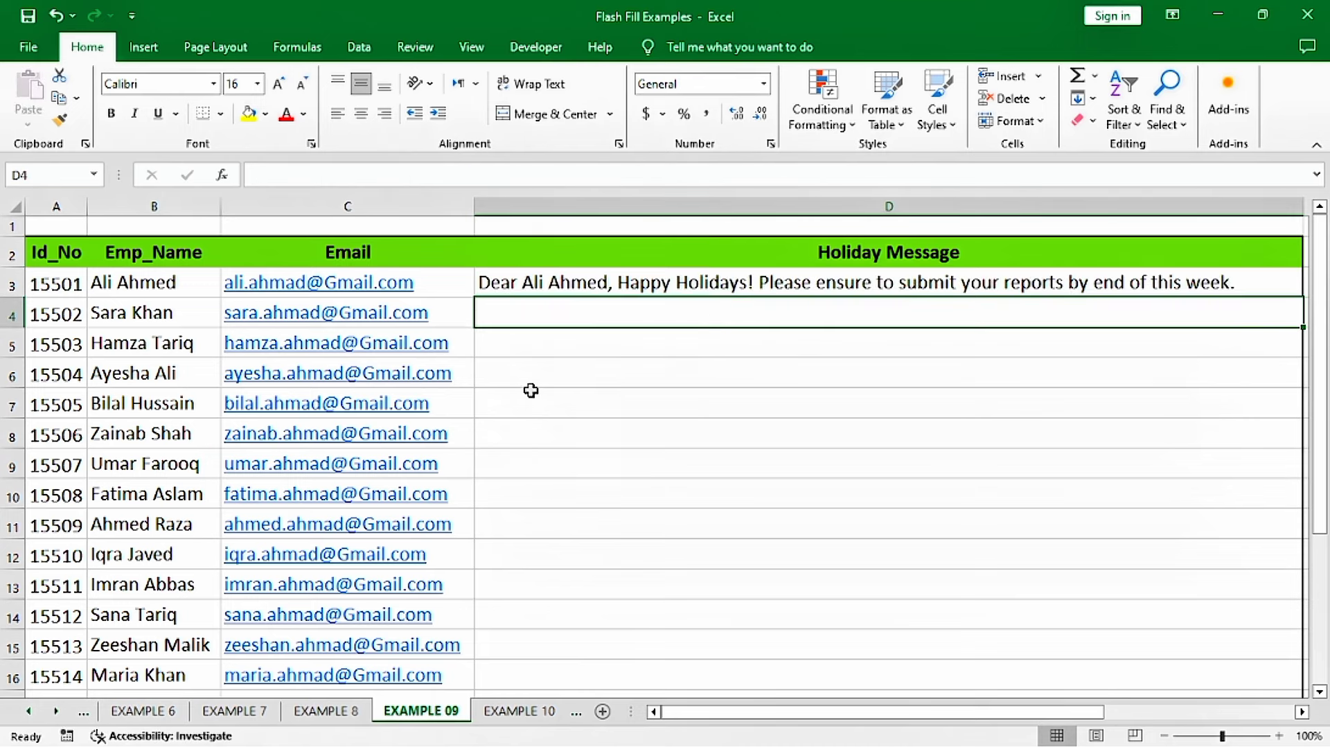
click(361, 47)
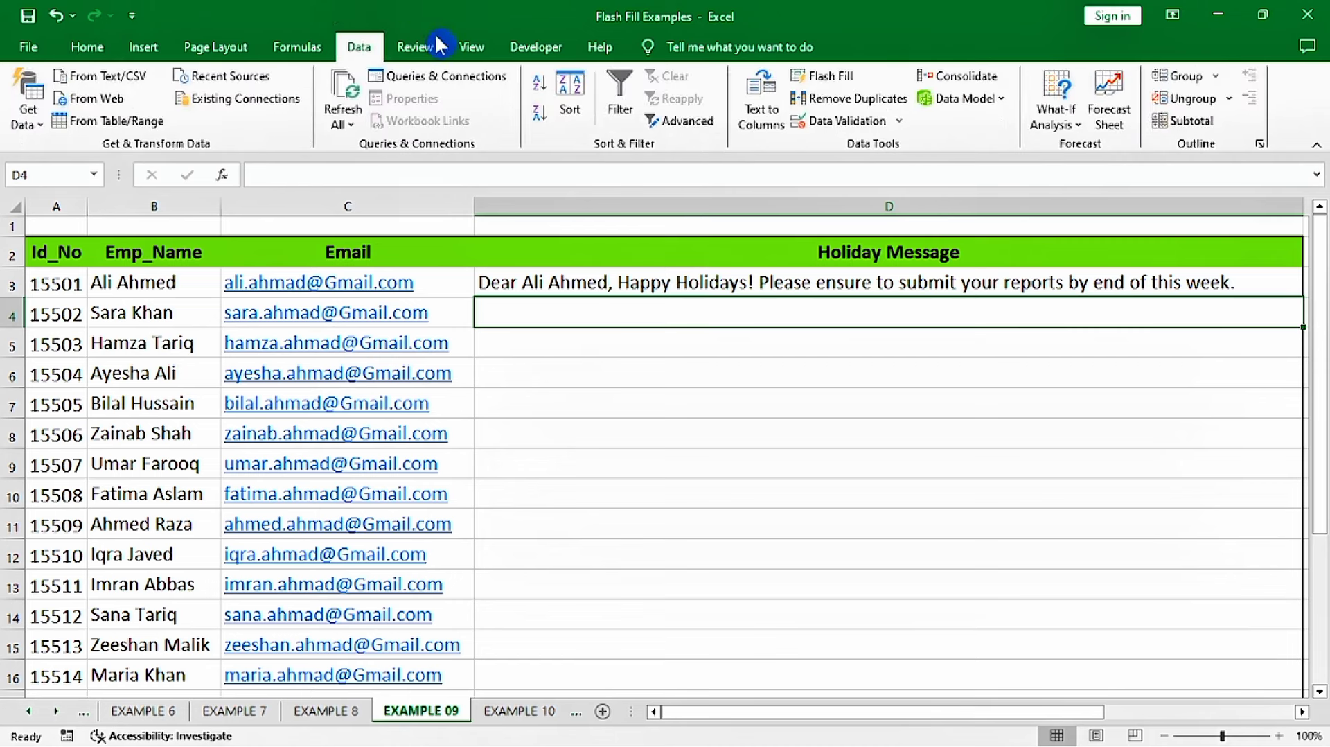
click(830, 78)
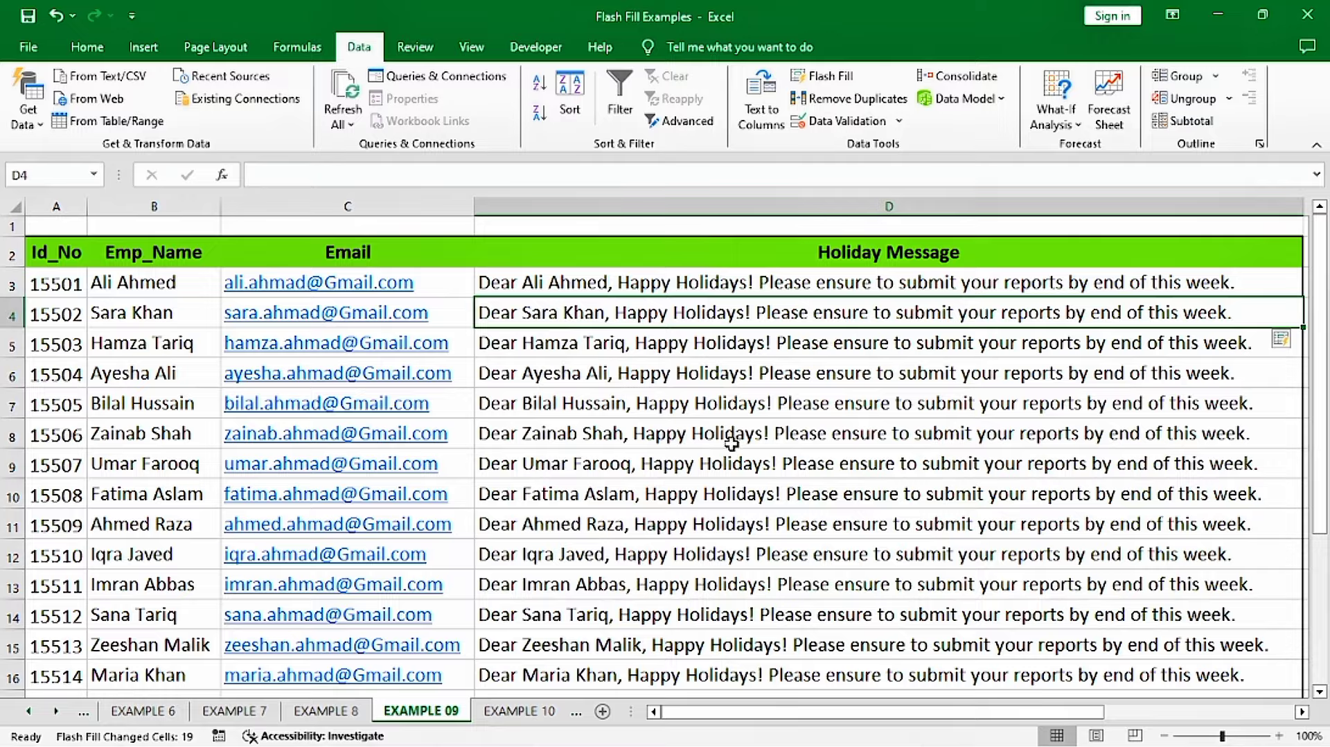
scroll(737, 438, down, 2)
scroll(737, 438, down, 1)
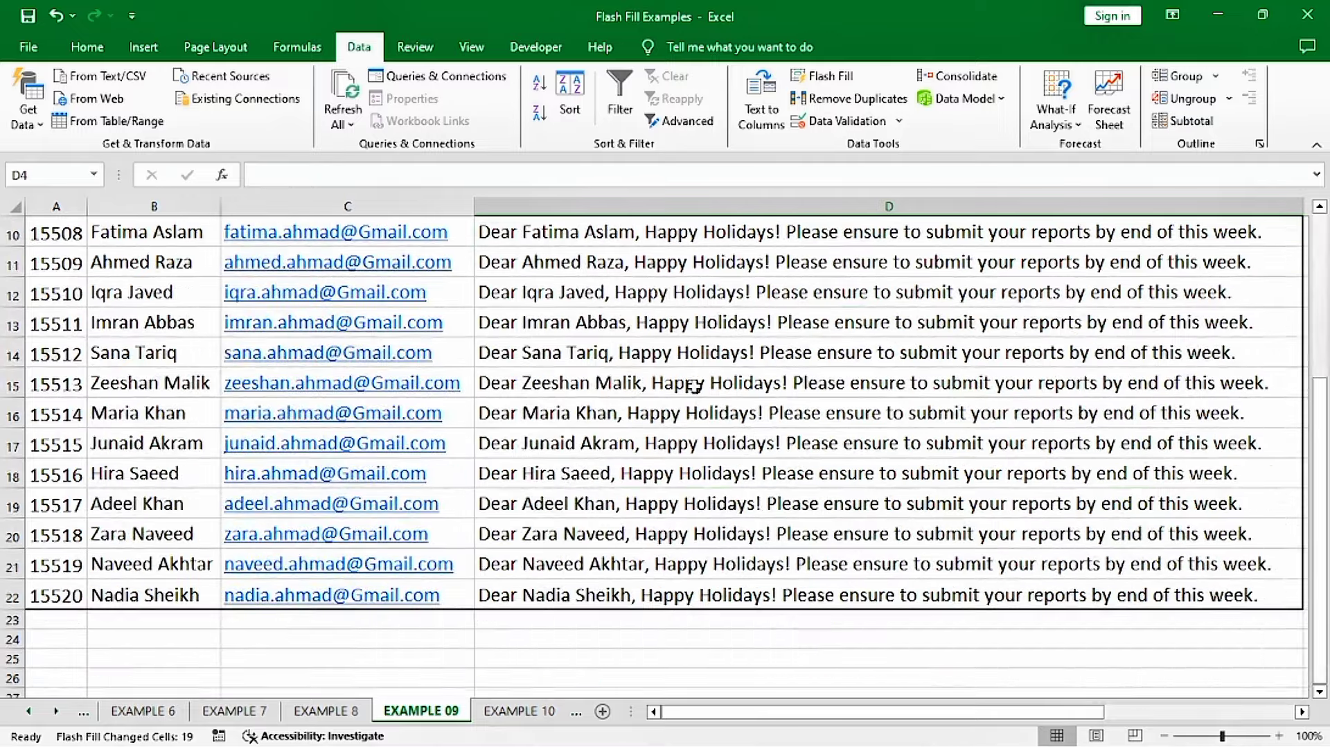
scroll(693, 385, up, 2)
scroll(686, 385, up, 1)
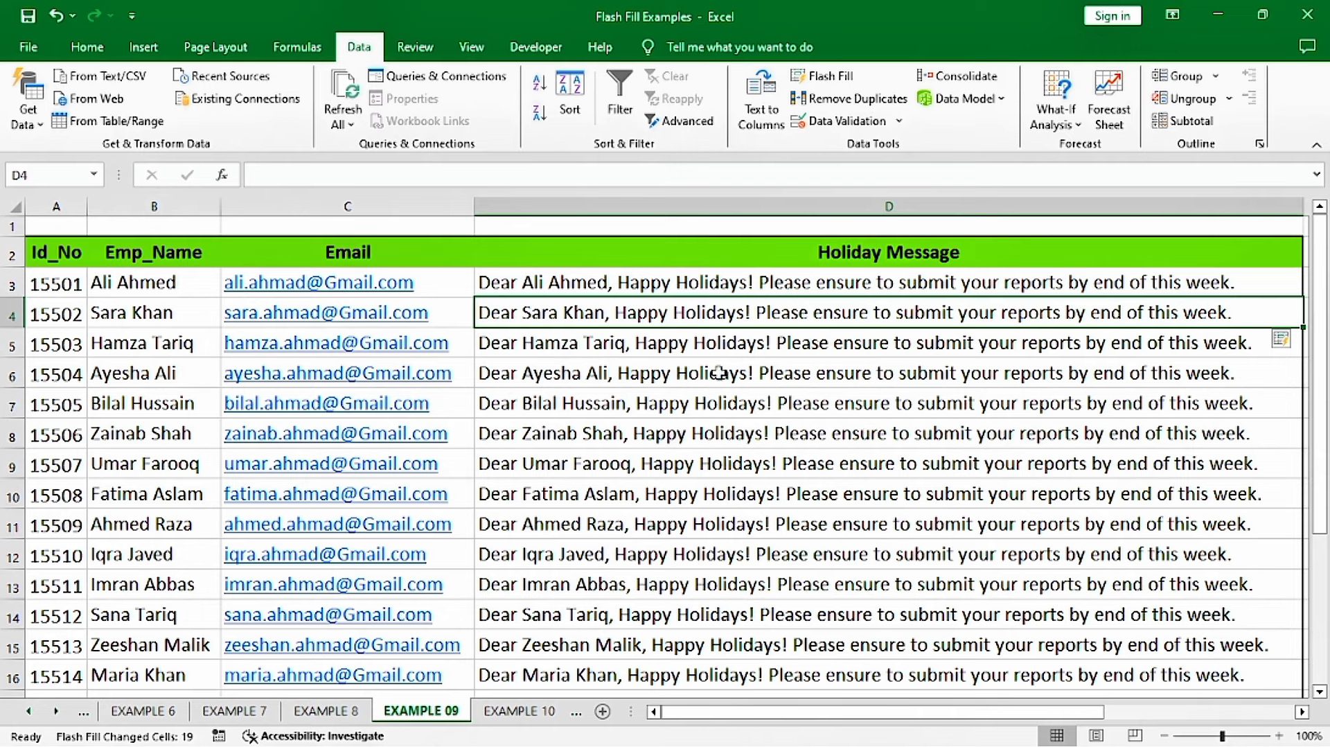
Review the department, new shift and team lead columns on EXAMPLE 10, then select H3.
click(642, 287)
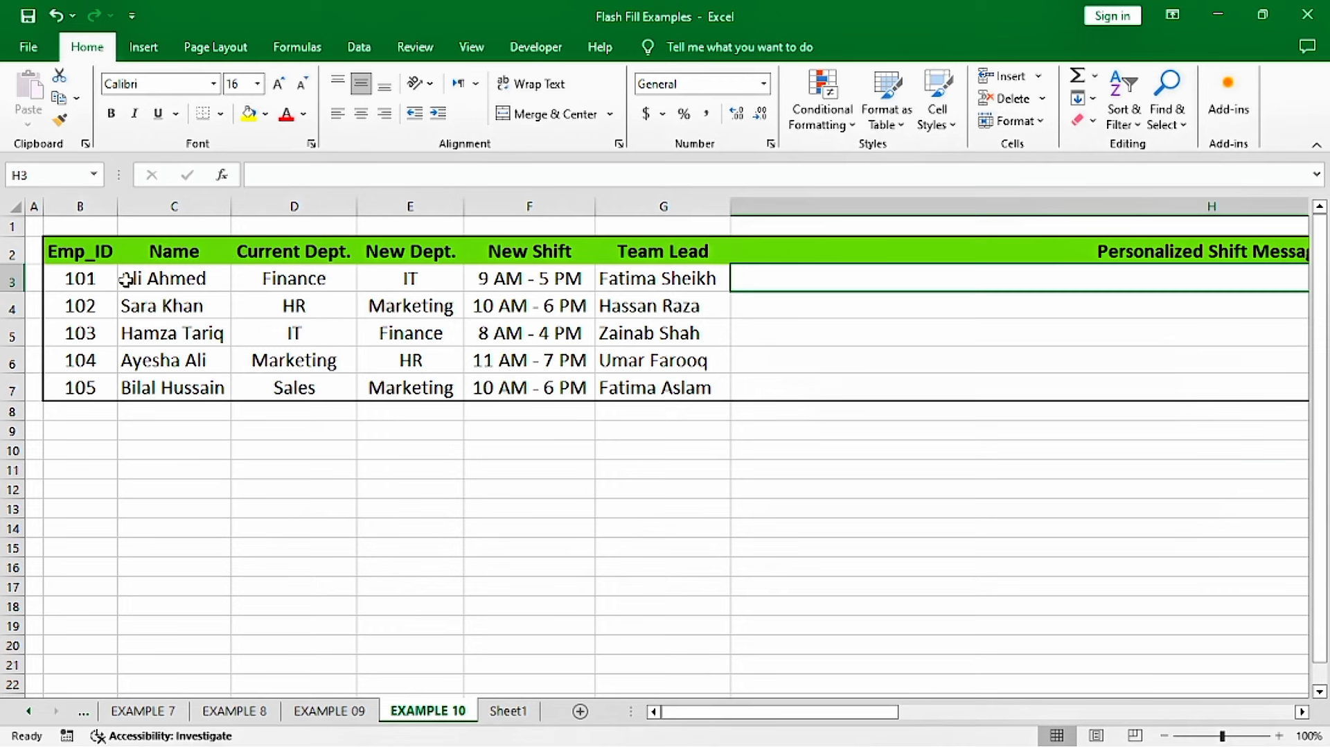
drag(132, 281, 208, 388)
drag(298, 279, 303, 386)
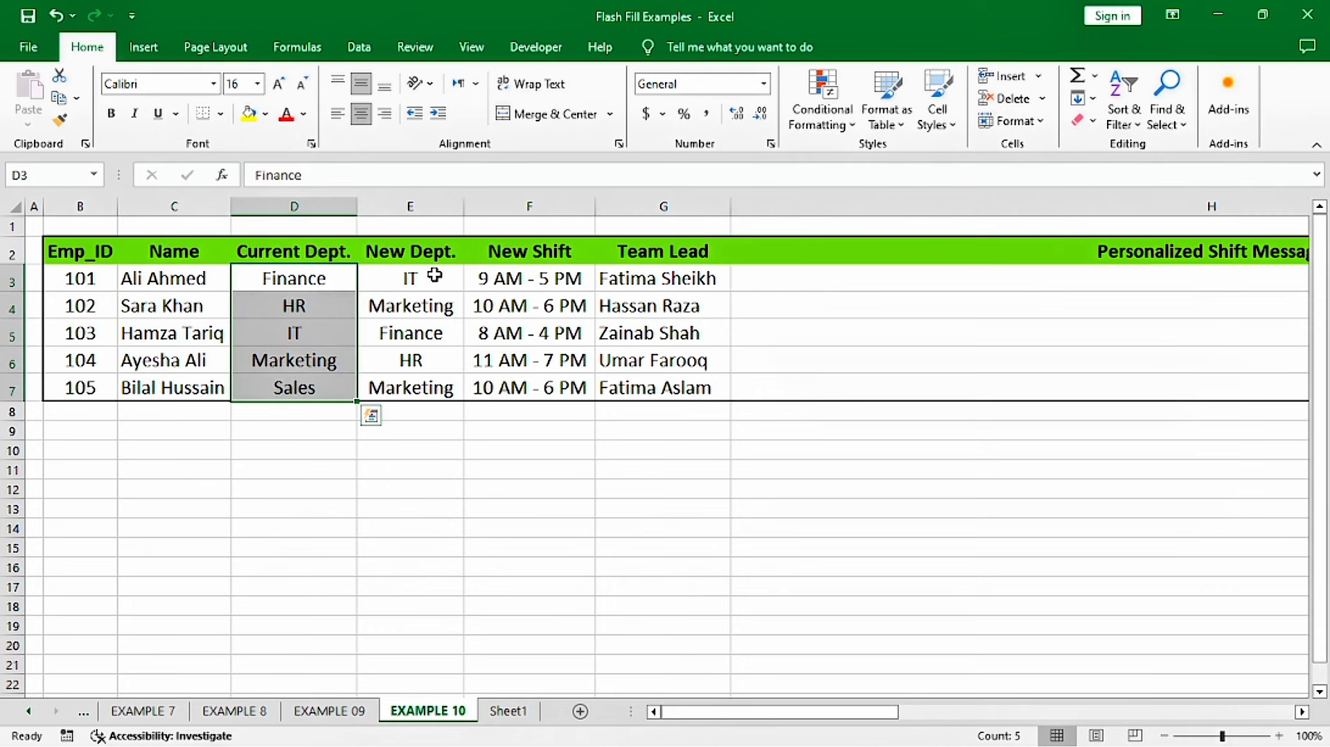
drag(434, 276, 416, 386)
drag(525, 284, 543, 385)
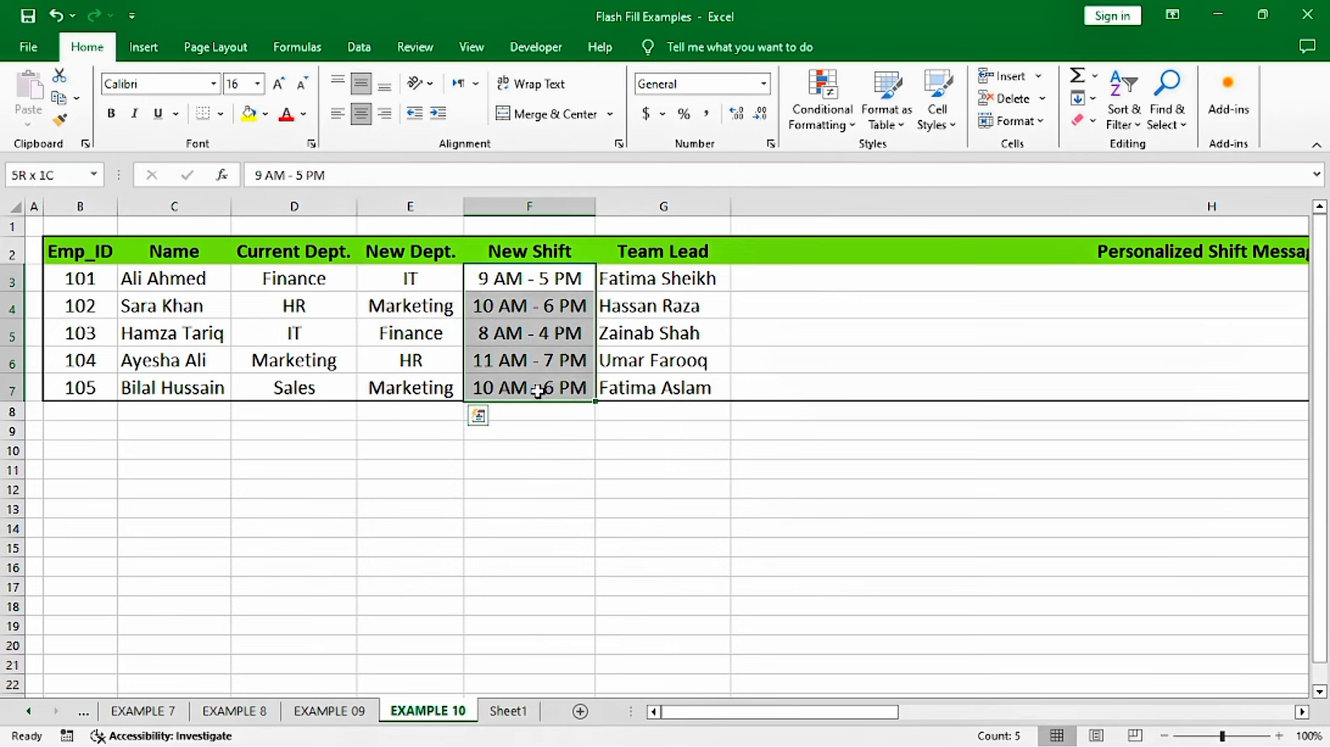
drag(677, 279, 653, 395)
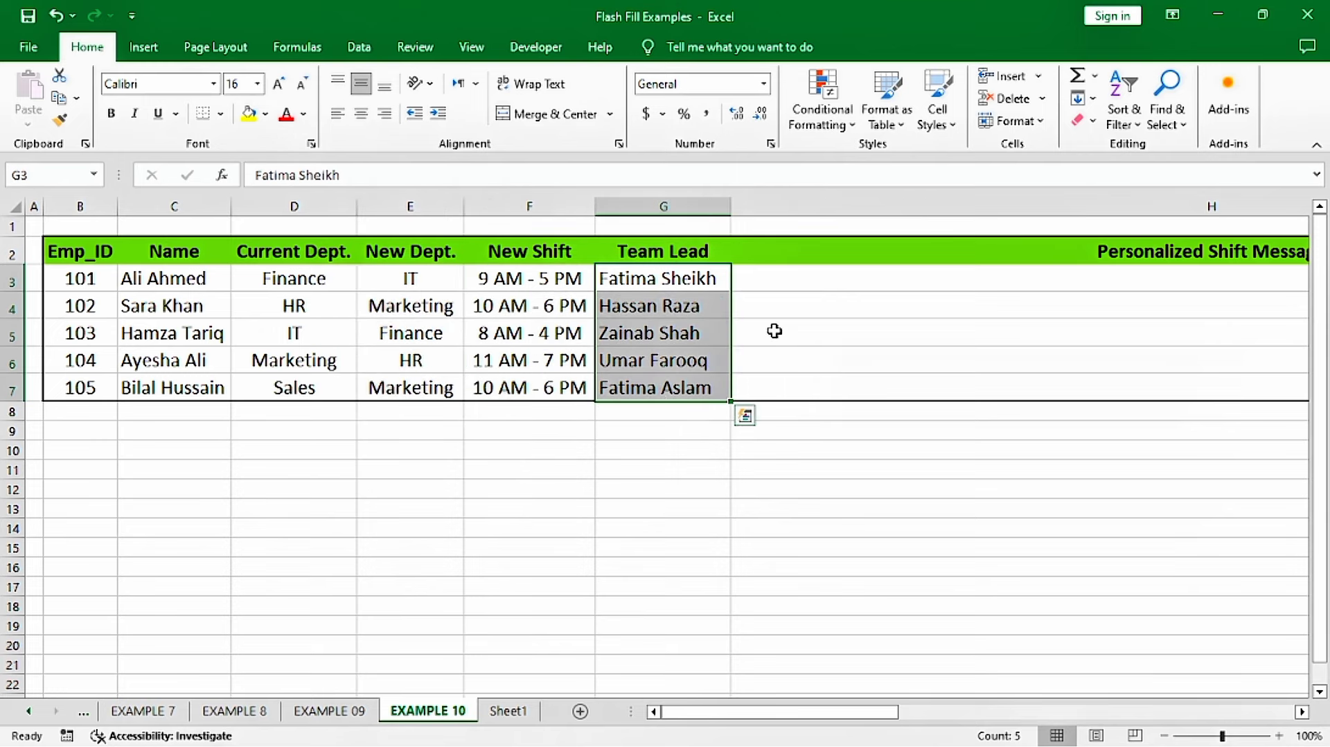
click(812, 284)
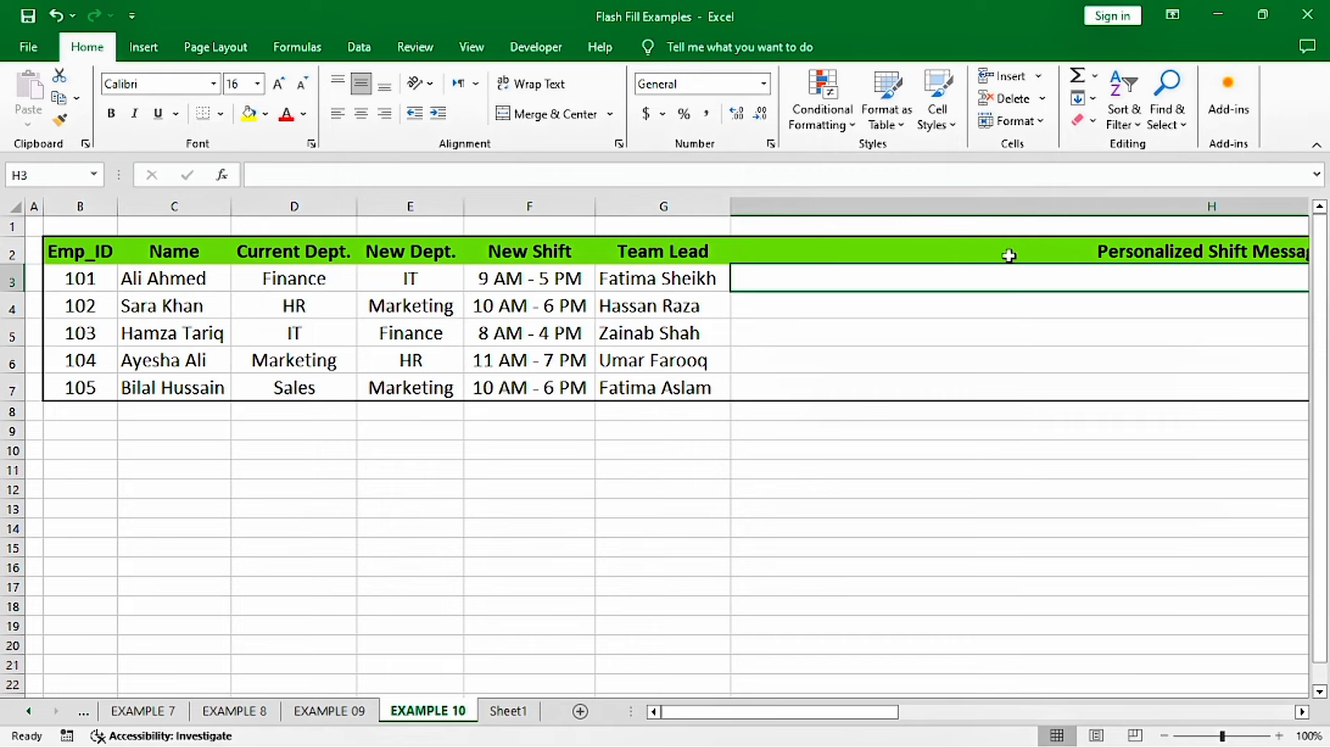
Type the first employee's shift message in H3, naming the new department, the 9AM-5PM shift and the team lead.
drag(790, 711, 908, 714)
text(Dear A)
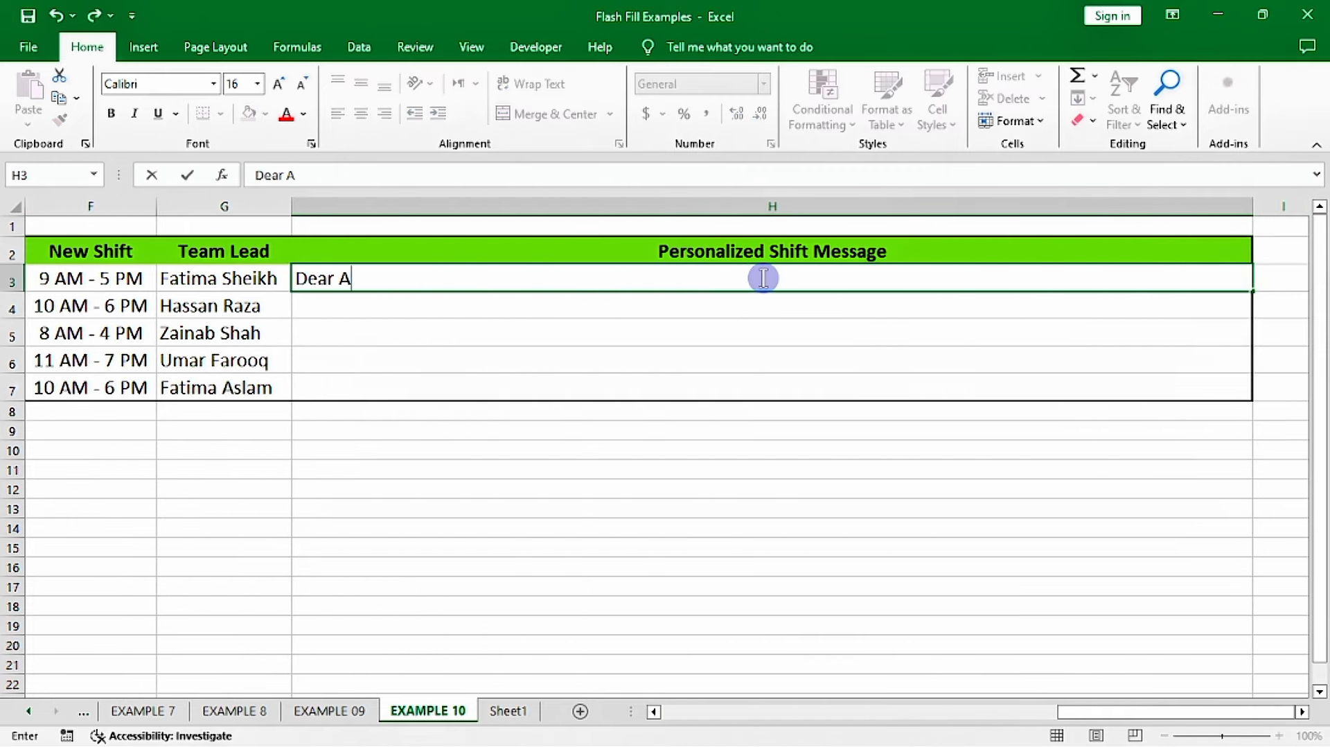
text(med,)
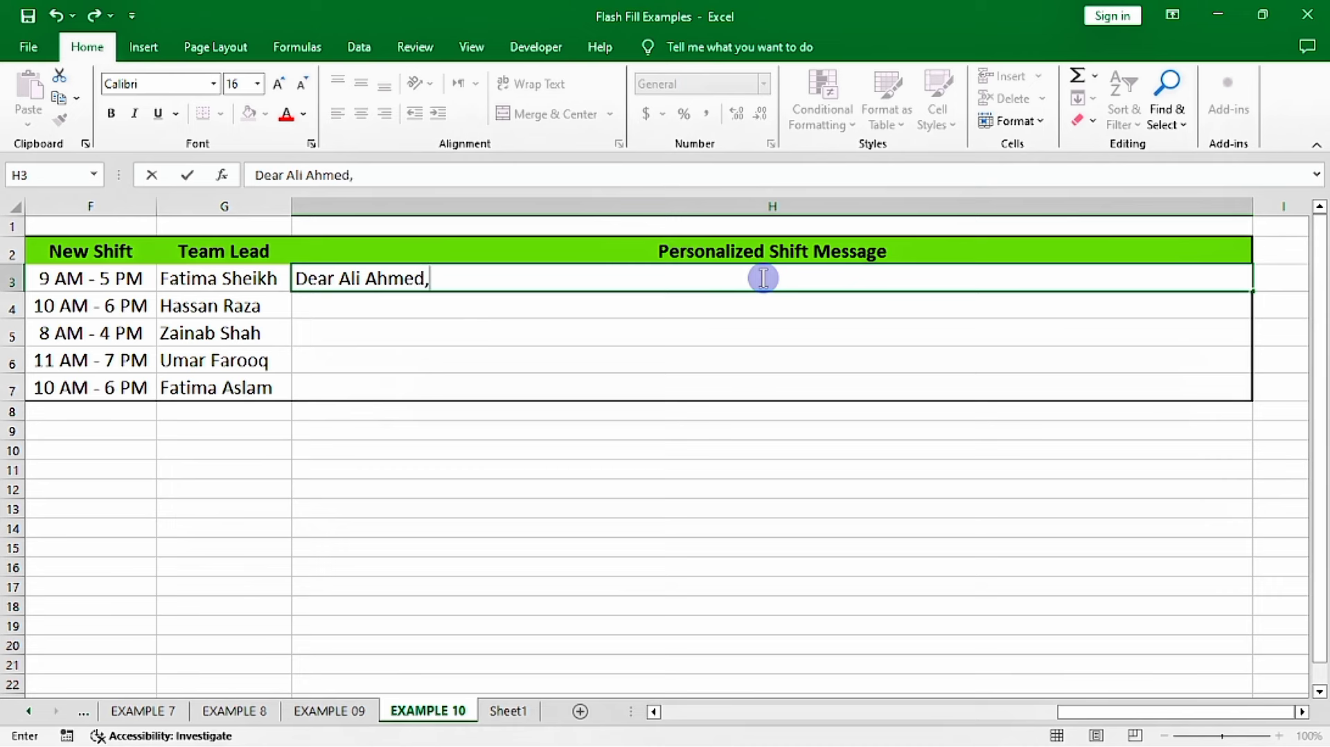
text( You're Sh)
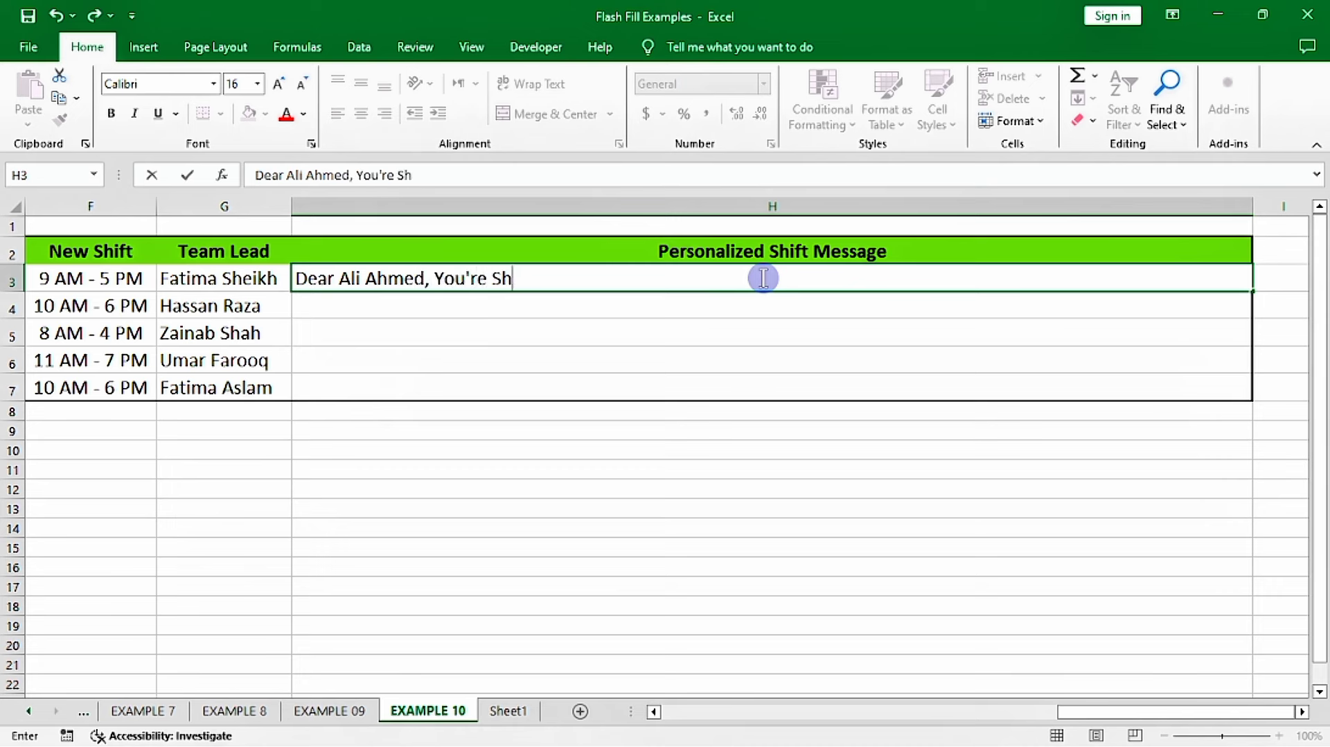
text(to it wit)
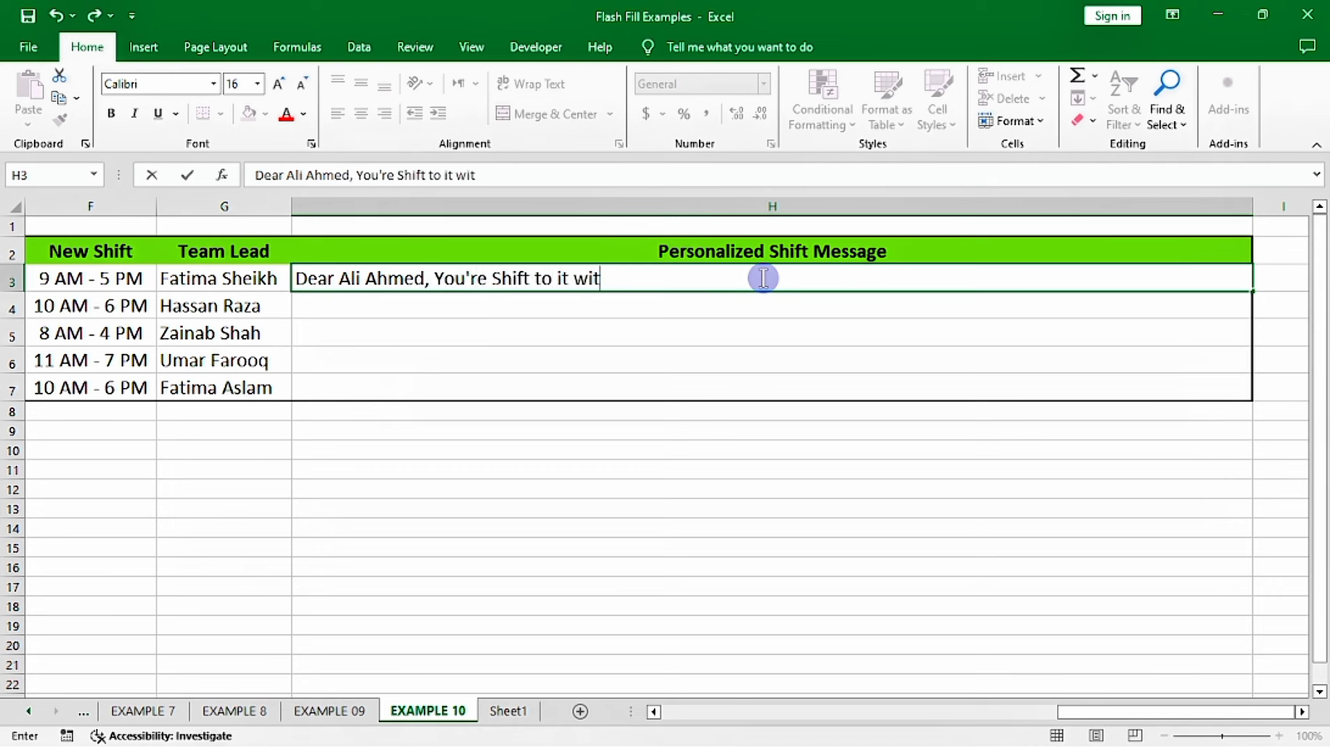
text(ew shift)
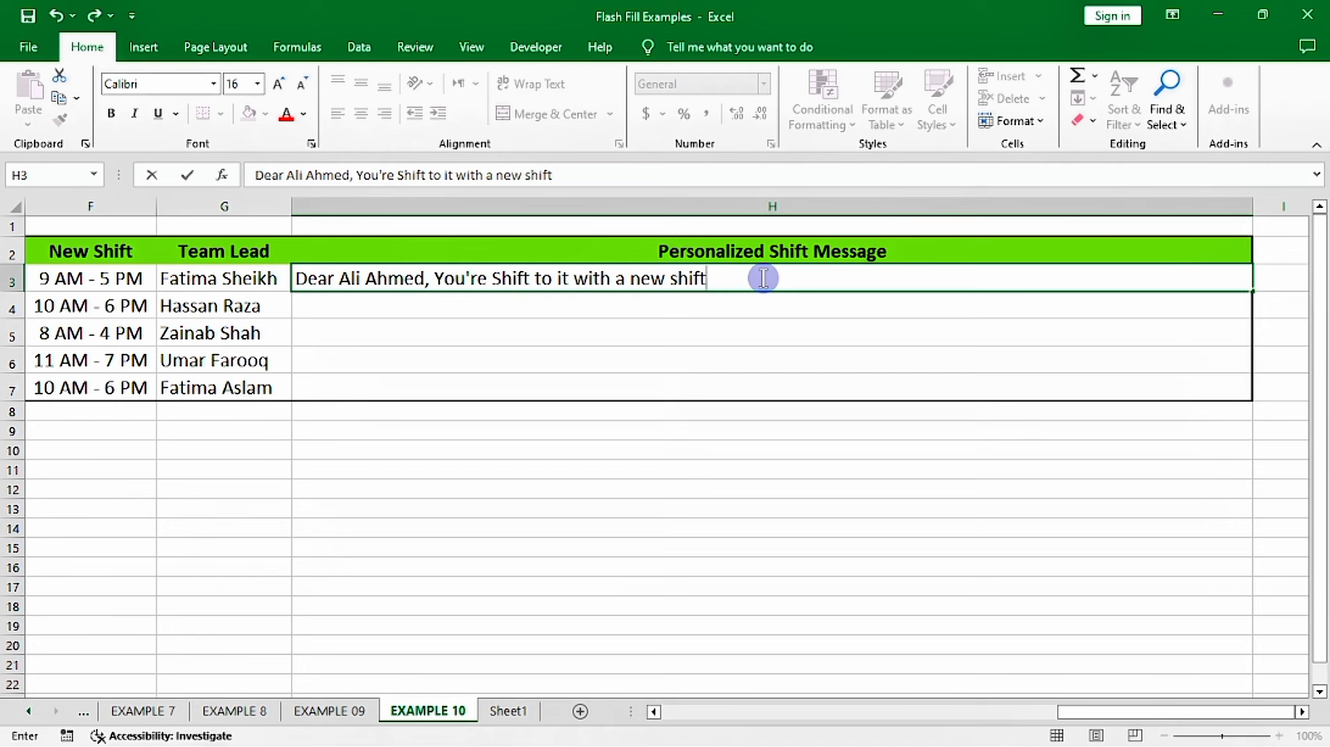
text( 9 )
text(M-5PM)
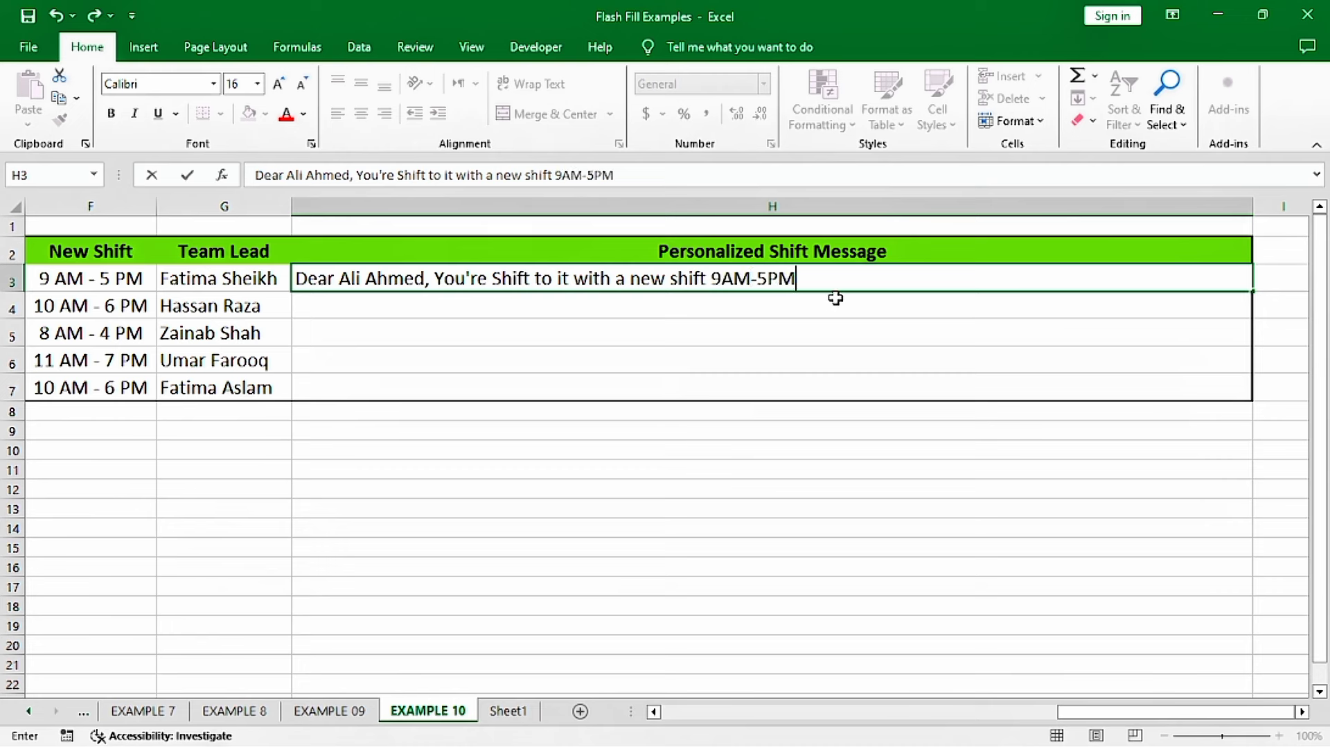
text( Under Fatima Sh)
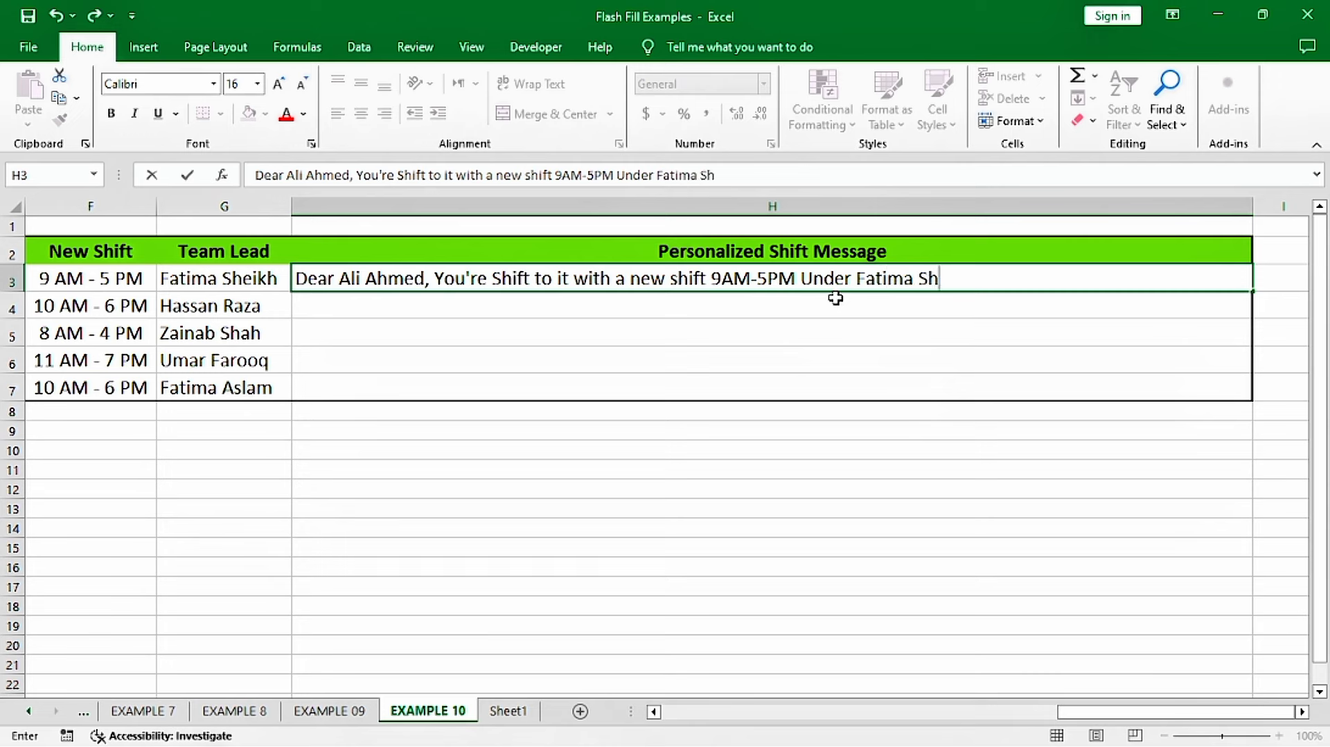
text(eikh)
key(Return)
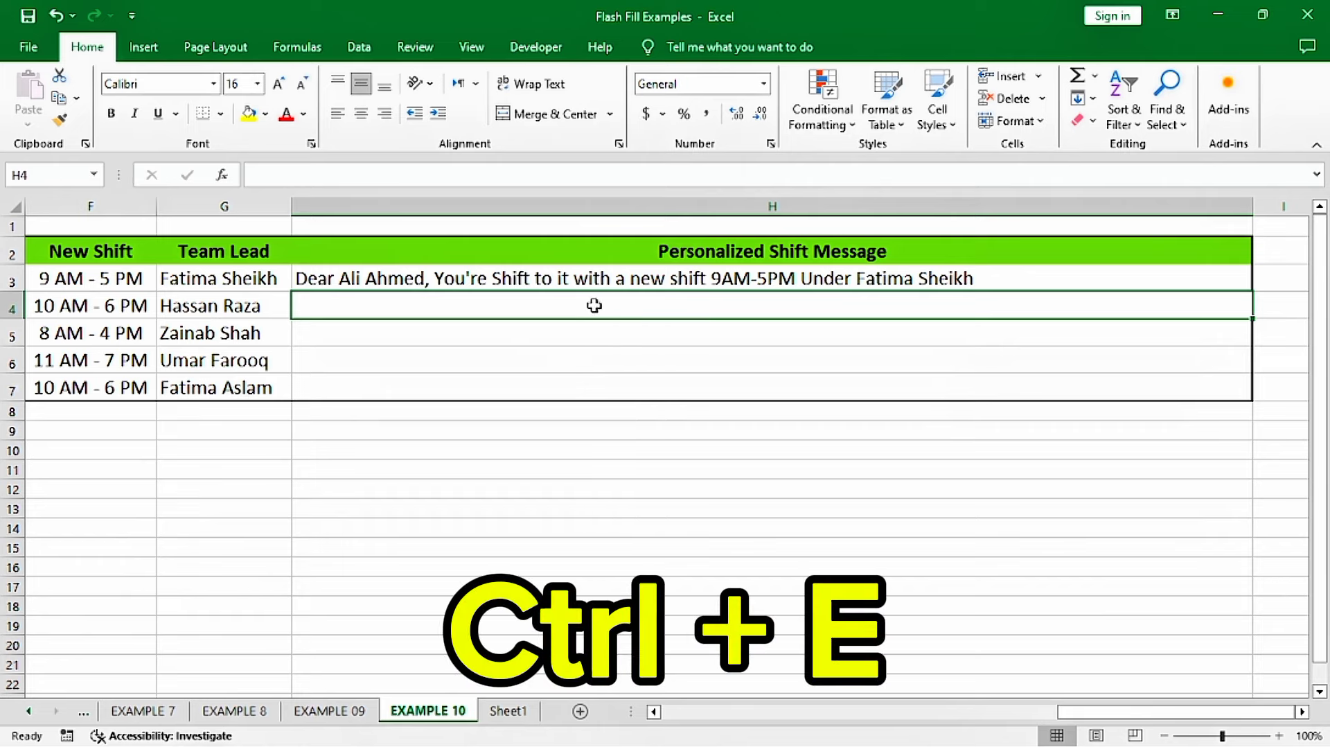
Flash Fill the shift messages, then fix H4 so it reads "marketing with a new shift".
key(ctrl+e)
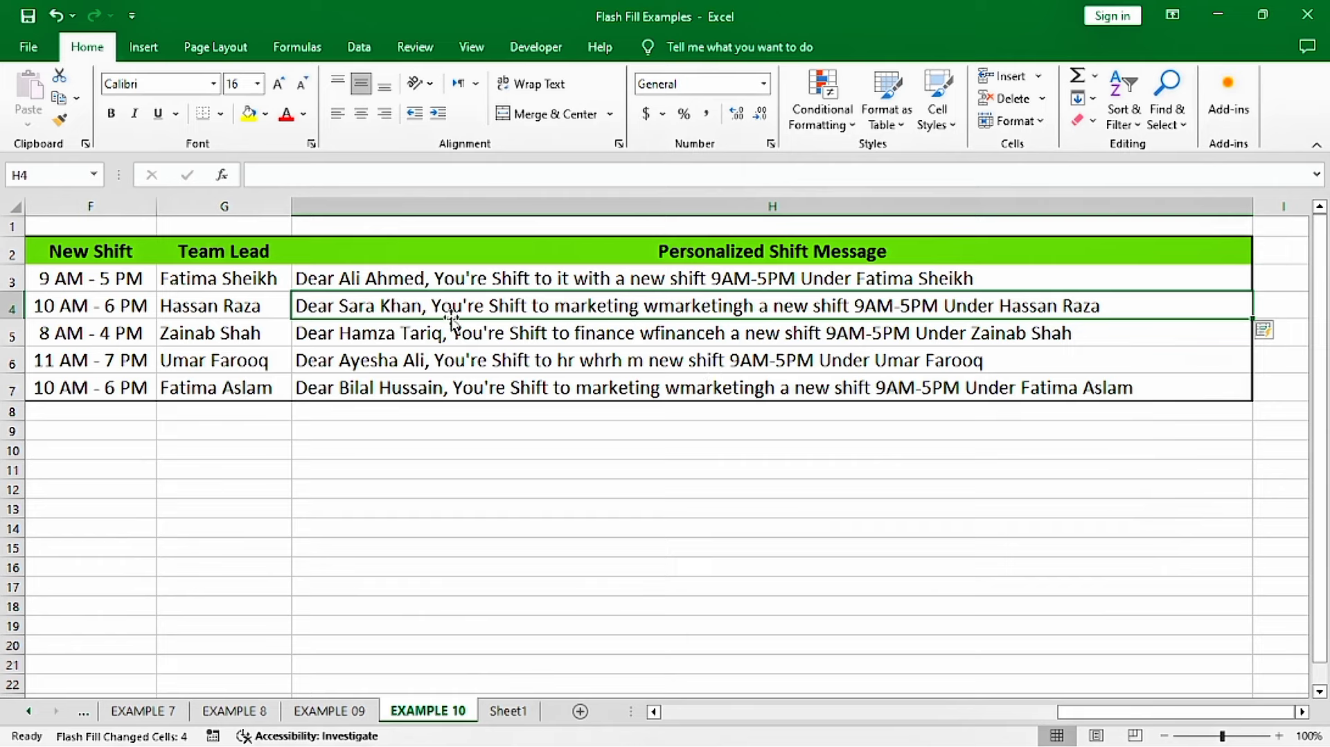
click(688, 309)
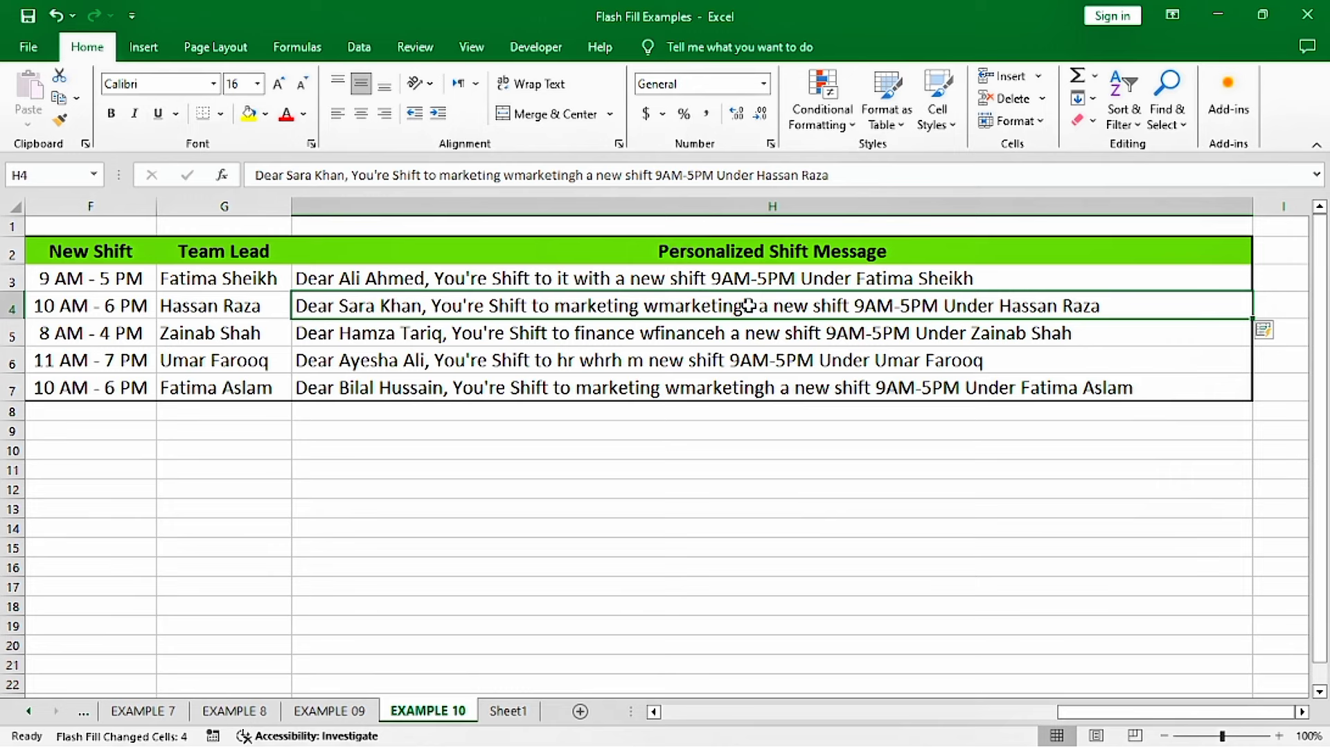
double_click(748, 305)
drag(754, 306, 645, 305)
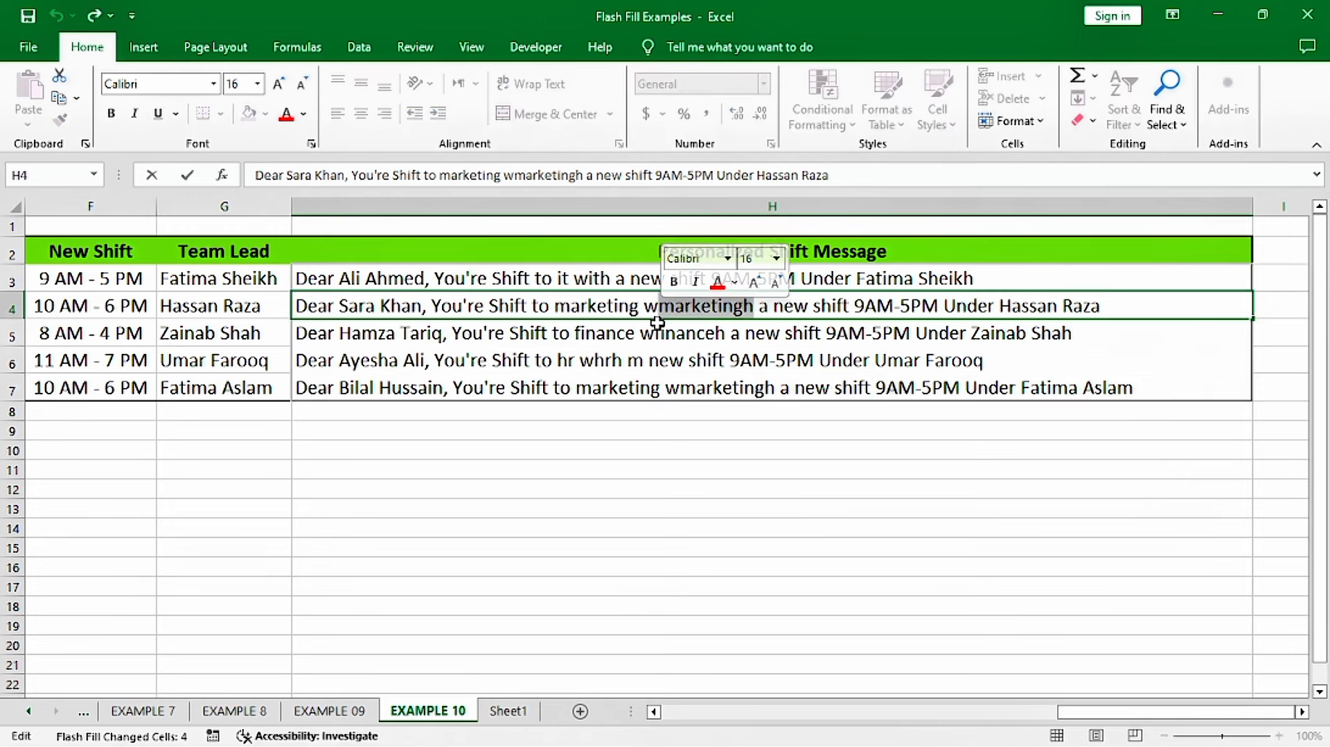
text(with)
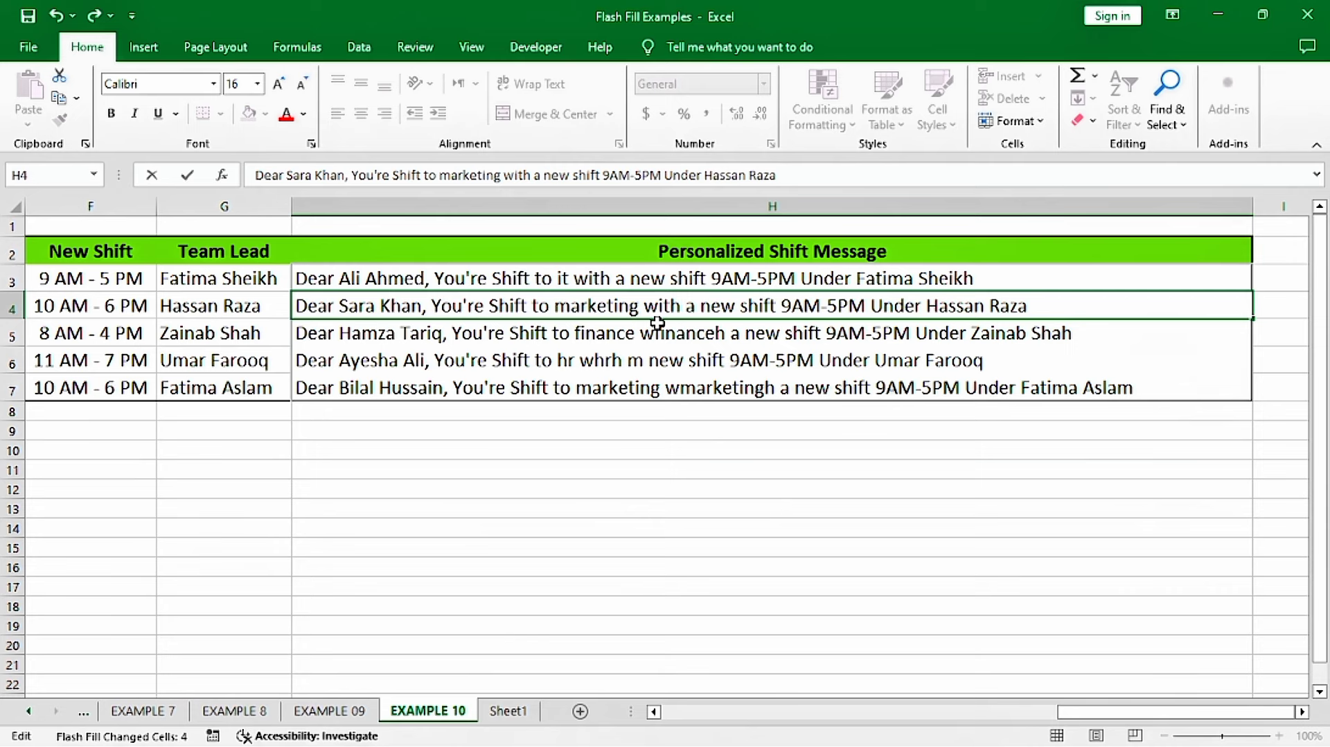
key(Return)
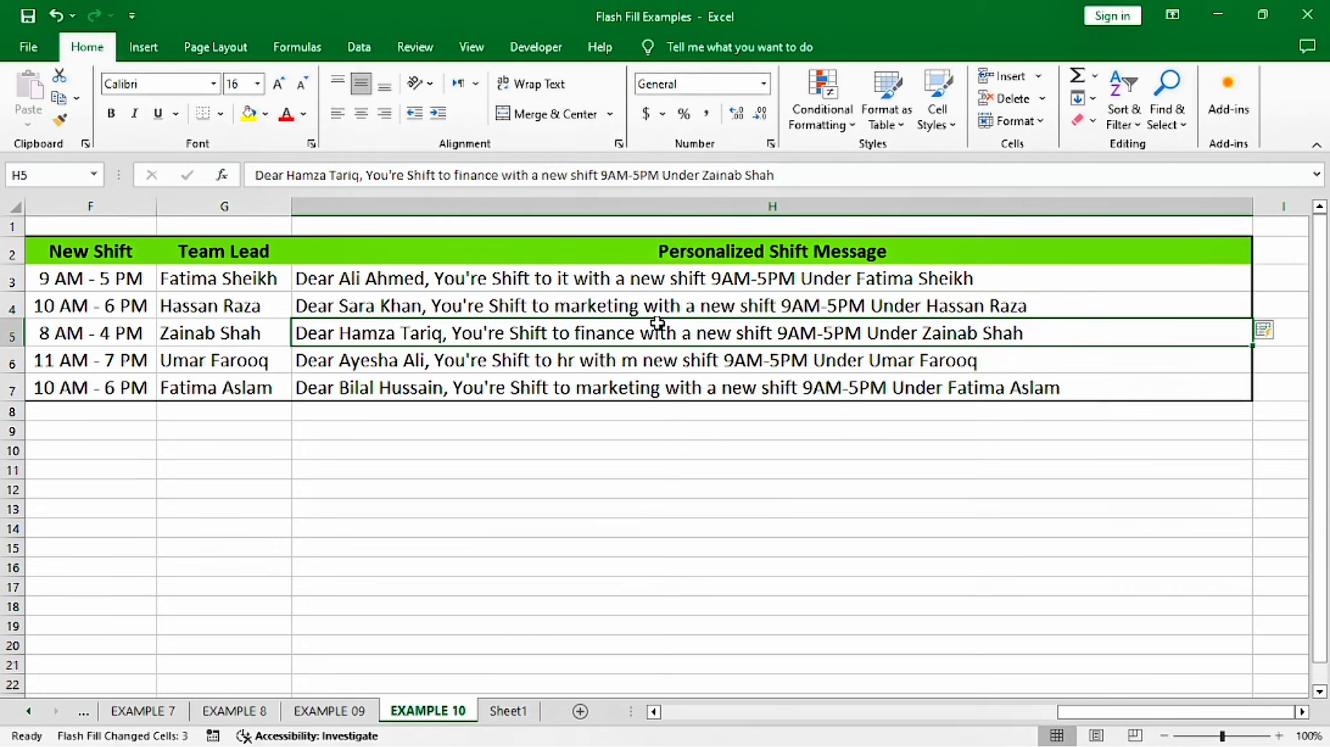
Clear the flash-filled shift messages in H5:H7.
key(ctrl+shift+Down)
key(Delete)
key(Up)
key(Down)
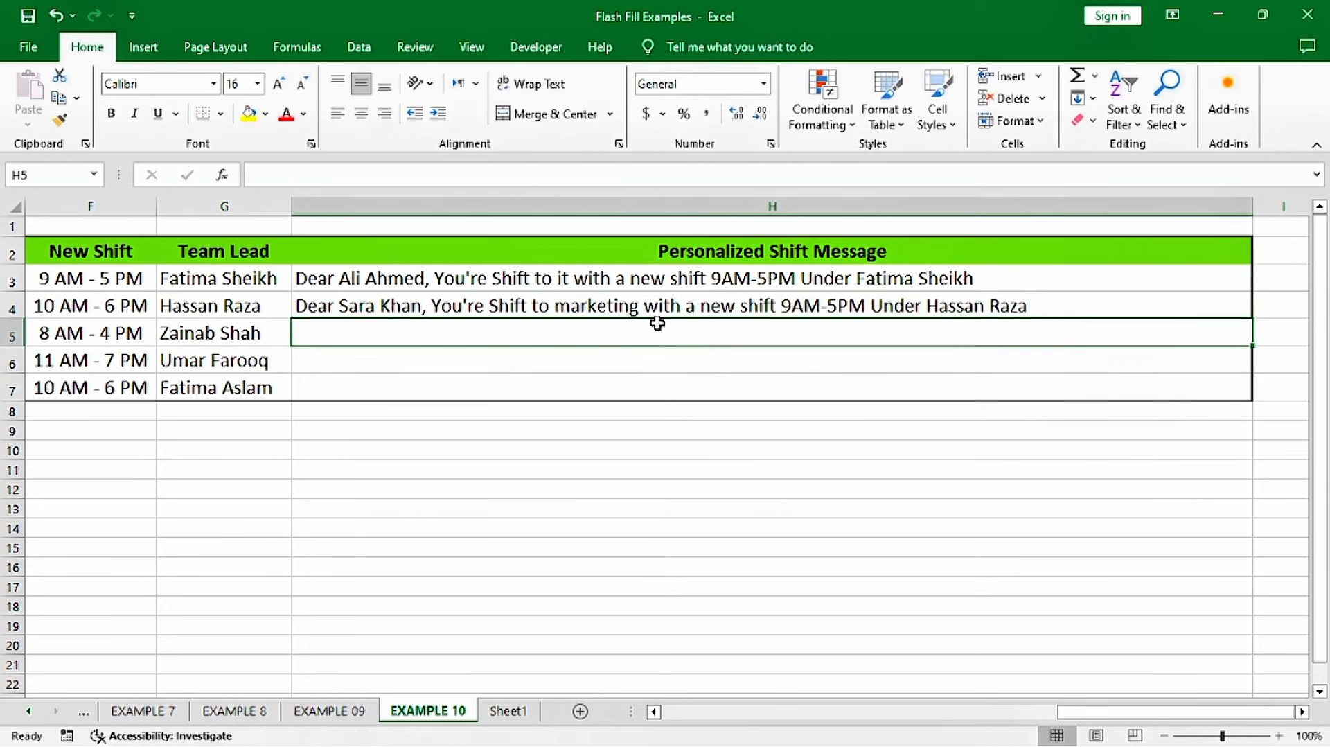
Flash Fill shift messages into H5:H7 for the last three employees, then review H3.
key(ctrl+e)
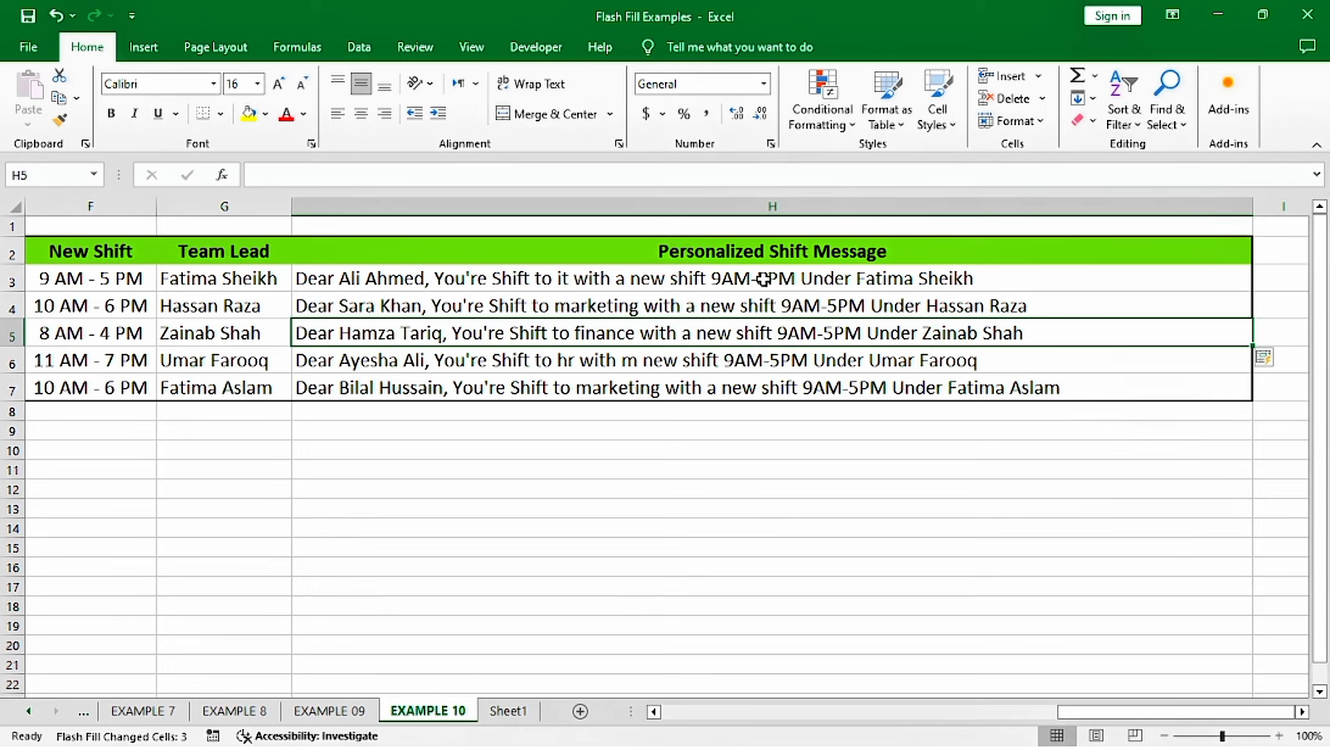
click(920, 281)
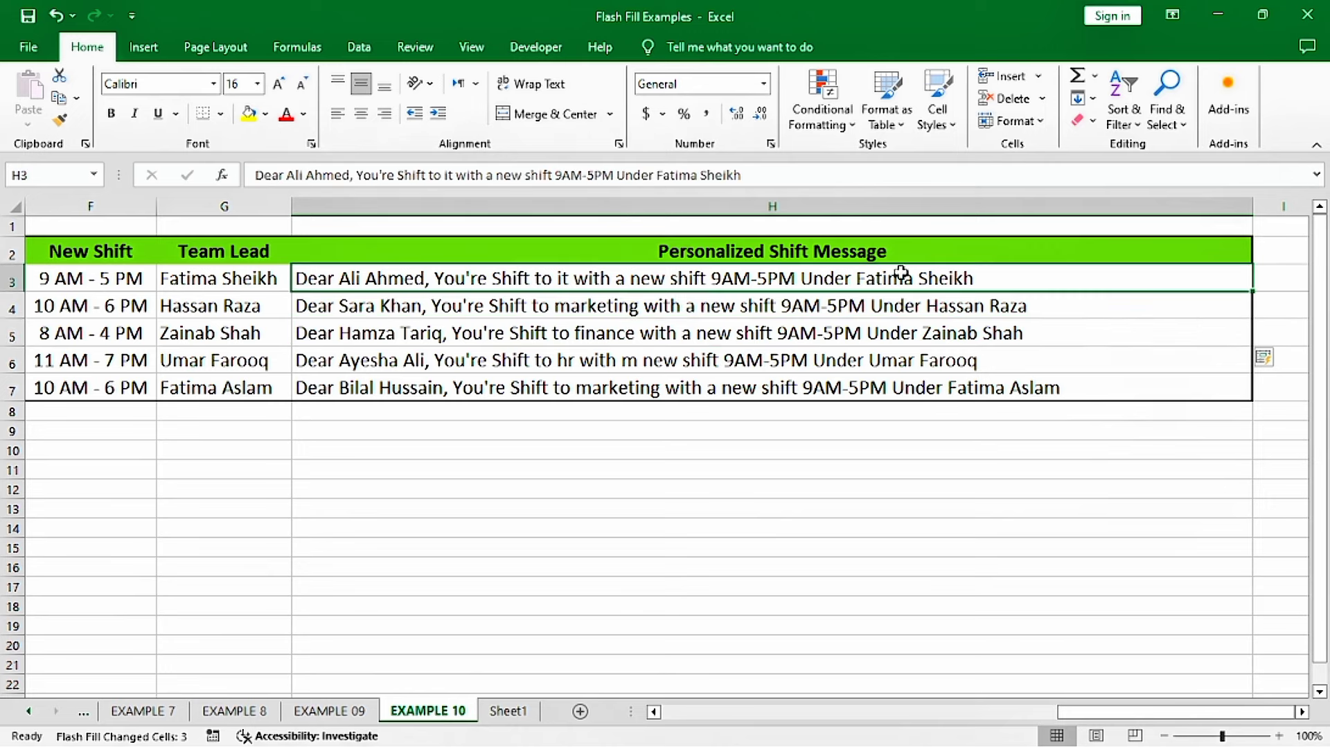